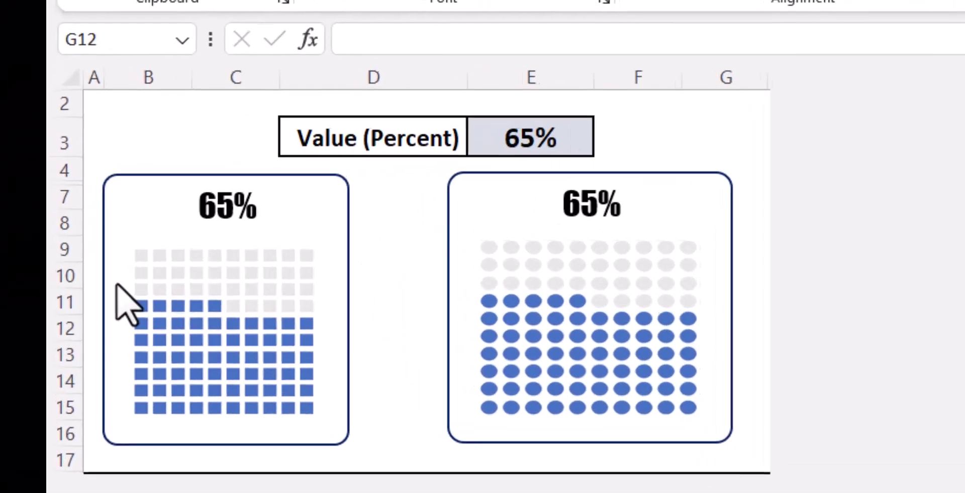
Step: Enter 45%, then 95%, in the E3 value cell and watch both waffle charts update
{"action": "mouse_move", "coordinate": [511, 294]}
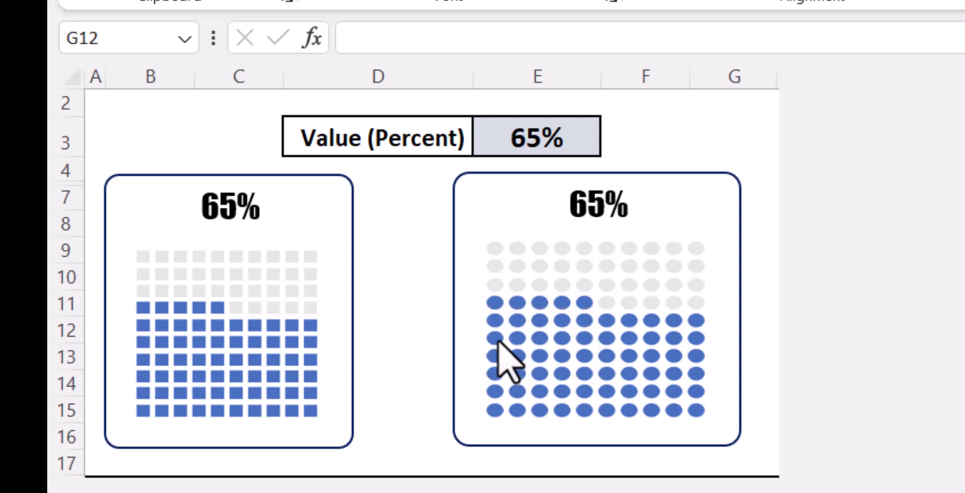
{"action": "left_click", "coordinate": [416, 206]}
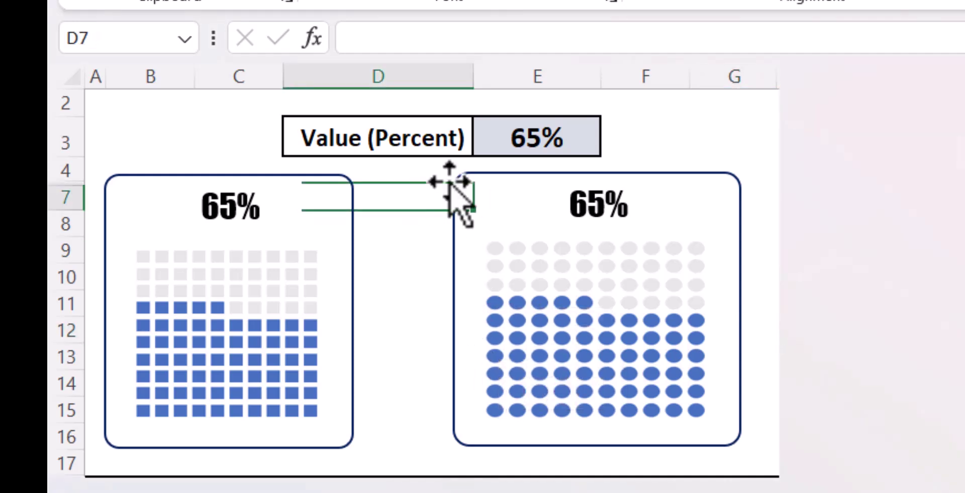
{"action": "left_click", "coordinate": [571, 130]}
{"action": "key", "text": "F2"}
{"action": "key", "text": "BackSpace"}
{"action": "key", "text": "BackSpace"}
{"action": "key", "text": "BackSpace"}
{"action": "type", "text": "45%"}
{"action": "key", "text": "Return"}
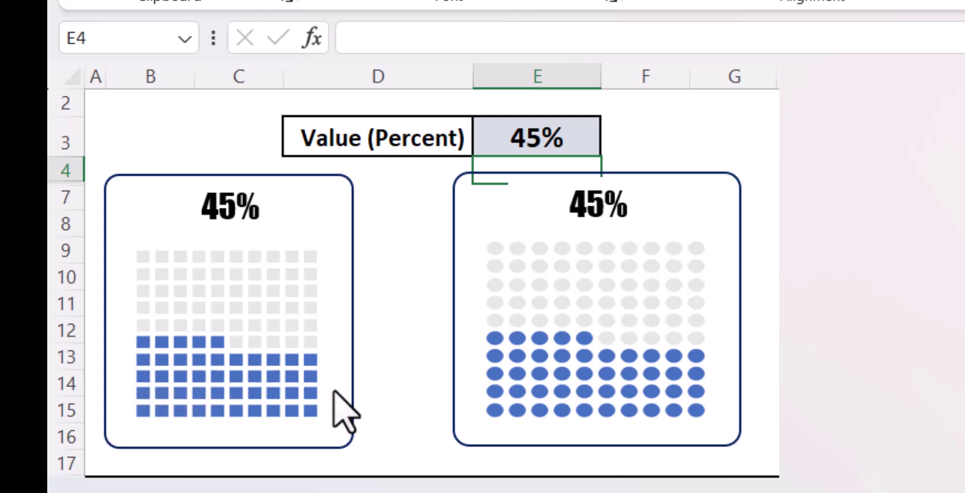
{"action": "left_click", "coordinate": [556, 136]}
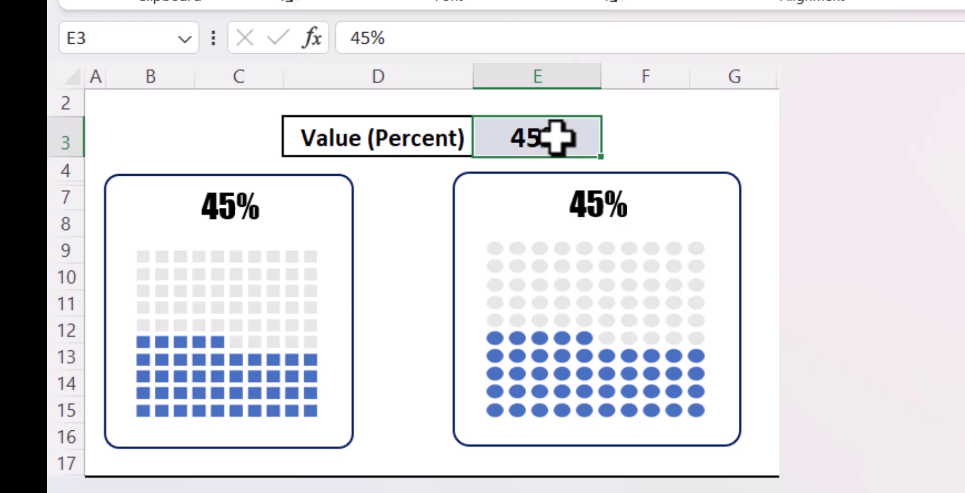
{"action": "type", "text": "95"}
{"action": "key", "text": "Return"}
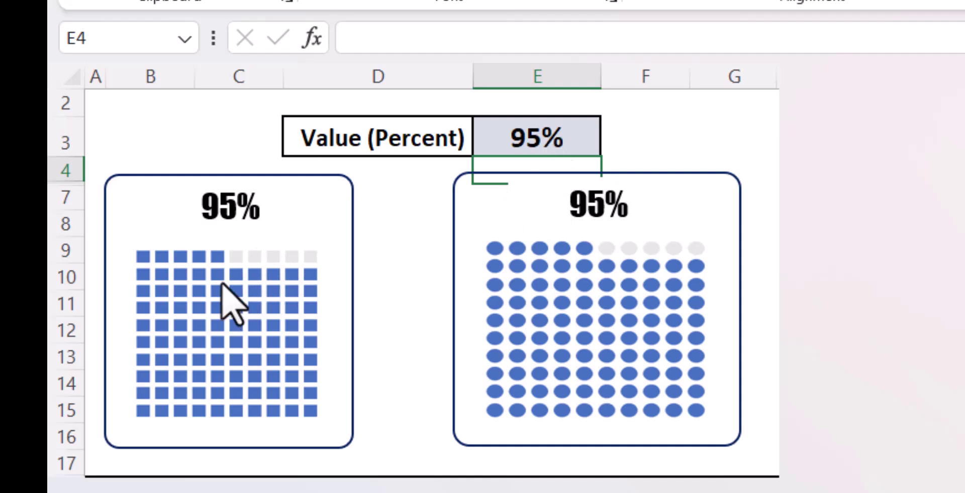
Step: Enter 65.5 in E3 and add one decimal place so it displays 65.5%
{"action": "left_click", "coordinate": [511, 146]}
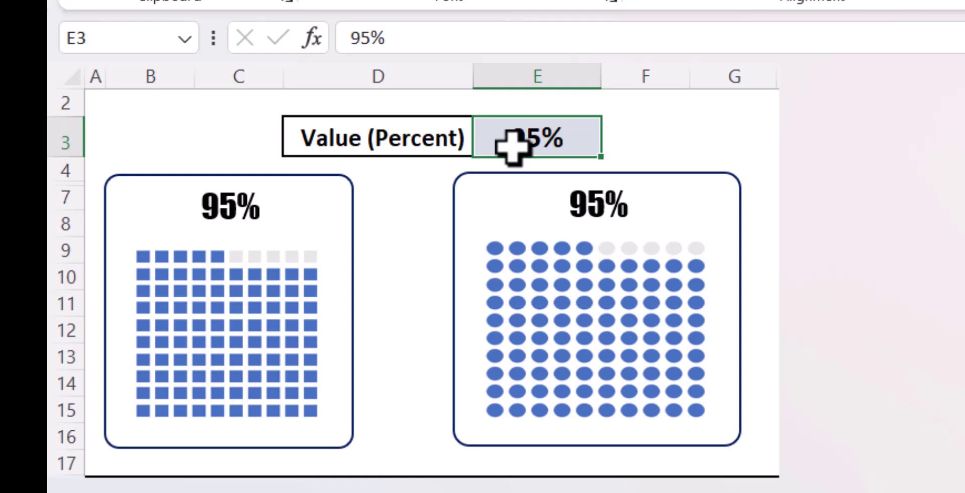
{"action": "type", "text": "65."}
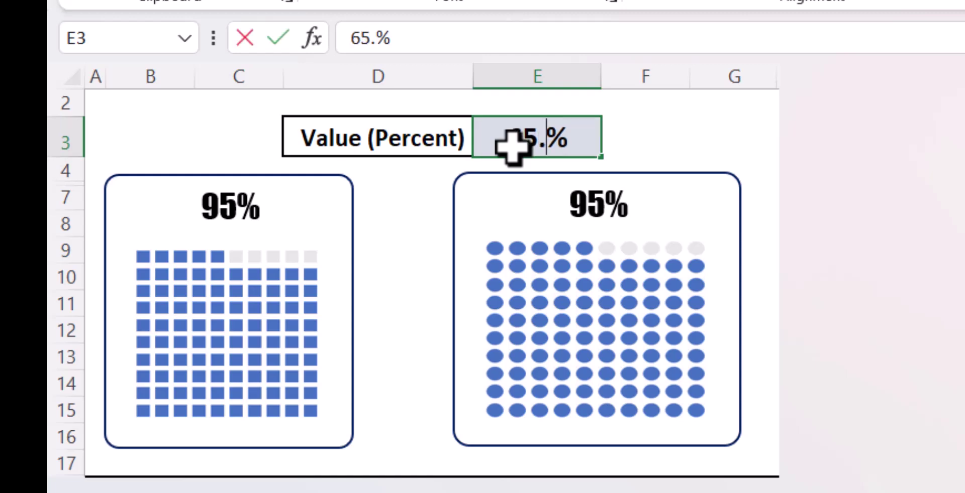
{"action": "type", "text": "5"}
{"action": "key", "text": "Return"}
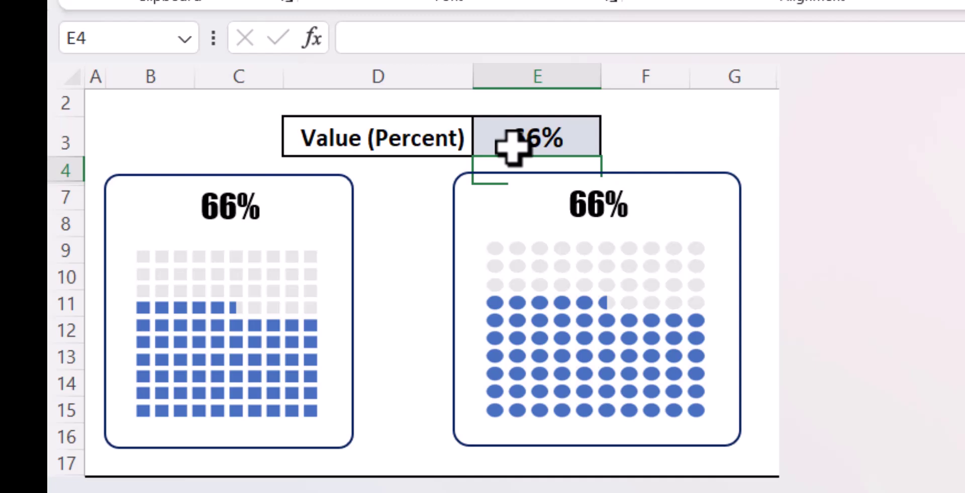
{"action": "left_click", "coordinate": [330, 187]}
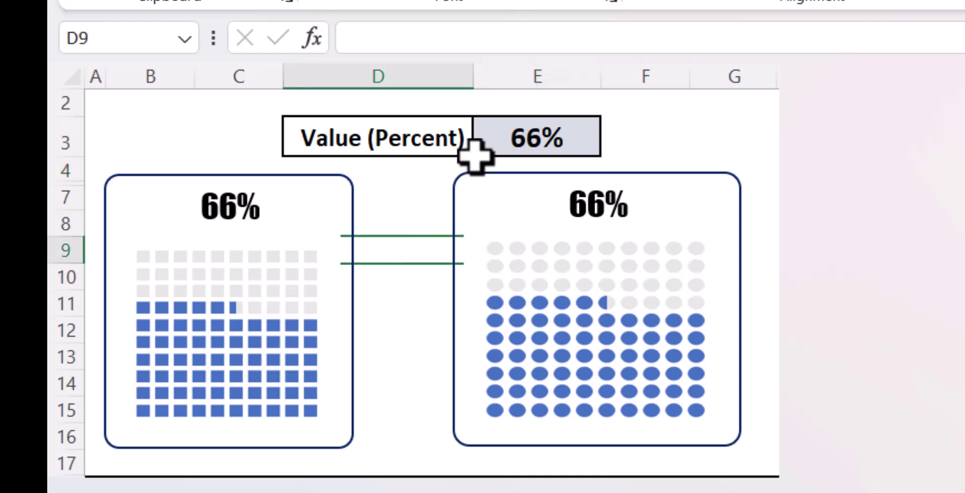
{"action": "left_click", "coordinate": [515, 137]}
{"action": "key", "text": "alt+h"}
{"action": "key", "text": "0"}
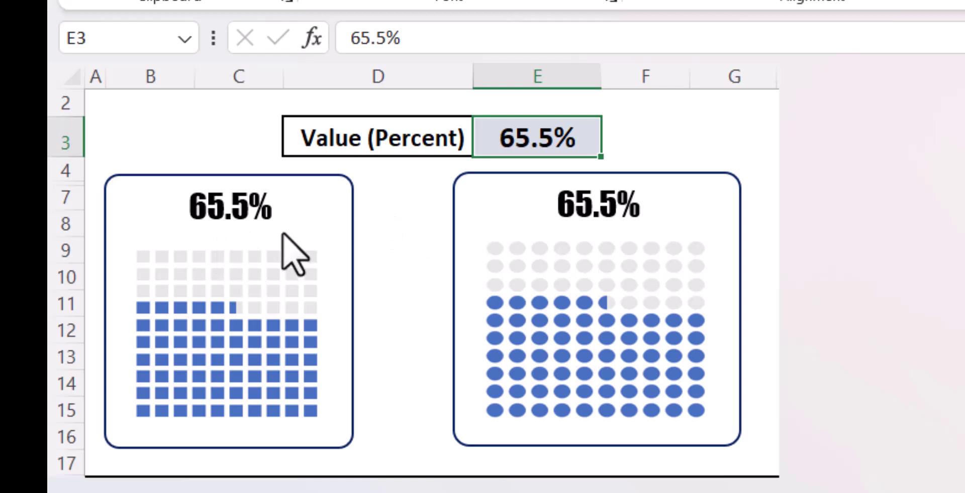
{"action": "left_click", "coordinate": [360, 326]}
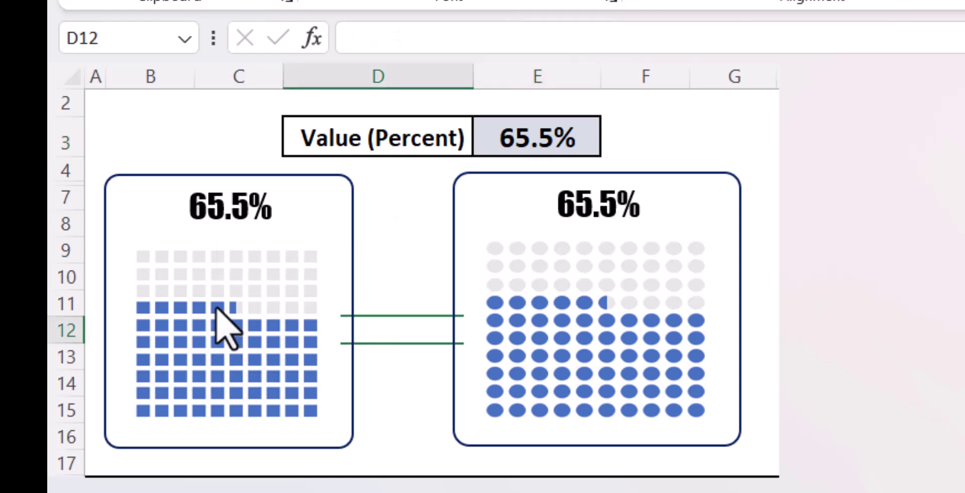
{"action": "mouse_move", "coordinate": [216, 307]}
Step: Go to the Waffle Chart Workings sheet with its Value, Part and Filled/Unfilled tables
{"action": "mouse_move", "coordinate": [511, 314]}
{"action": "left_click", "coordinate": [747, 132]}
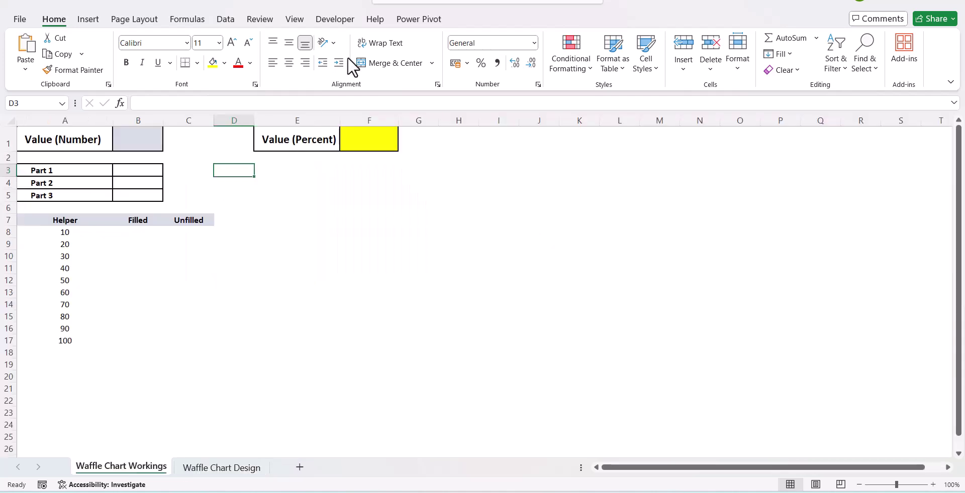
Step: Enter 45% as the Value (Percent) in F1
{"action": "left_click", "coordinate": [361, 138]}
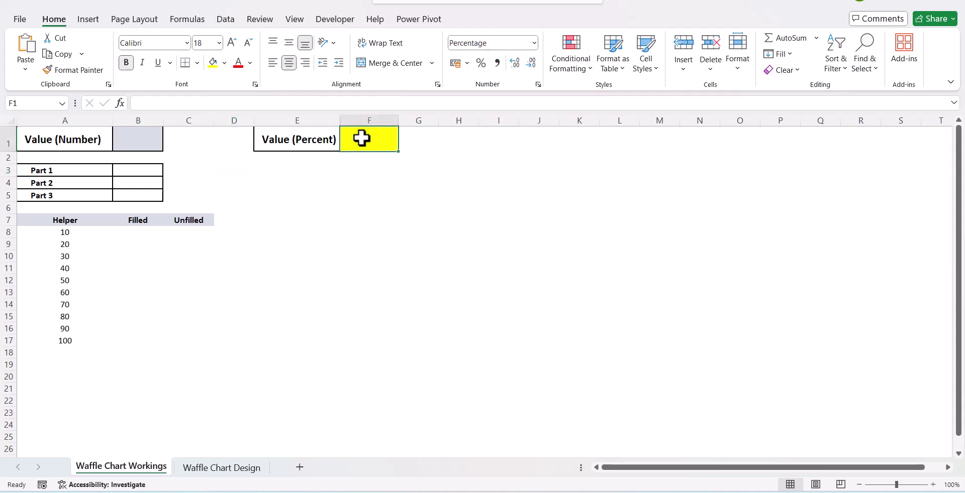
{"action": "type", "text": "45"}
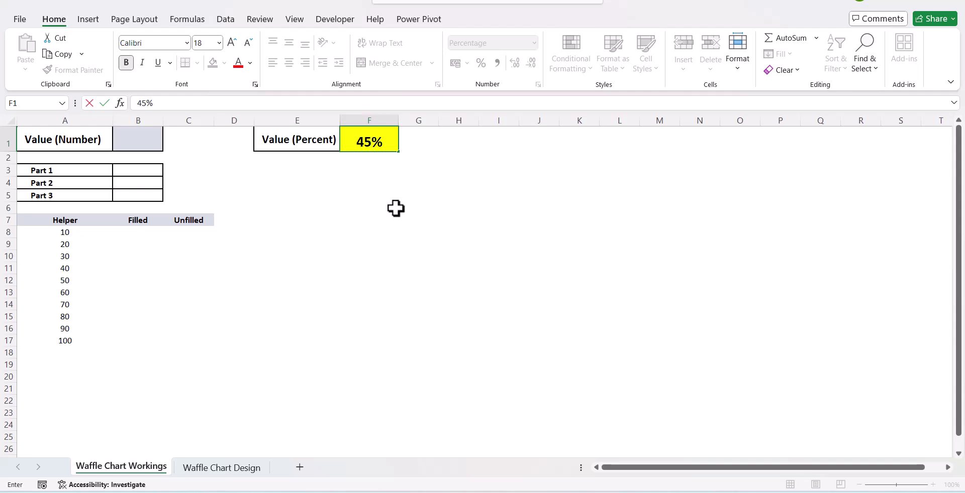
{"action": "left_click", "coordinate": [396, 207]}
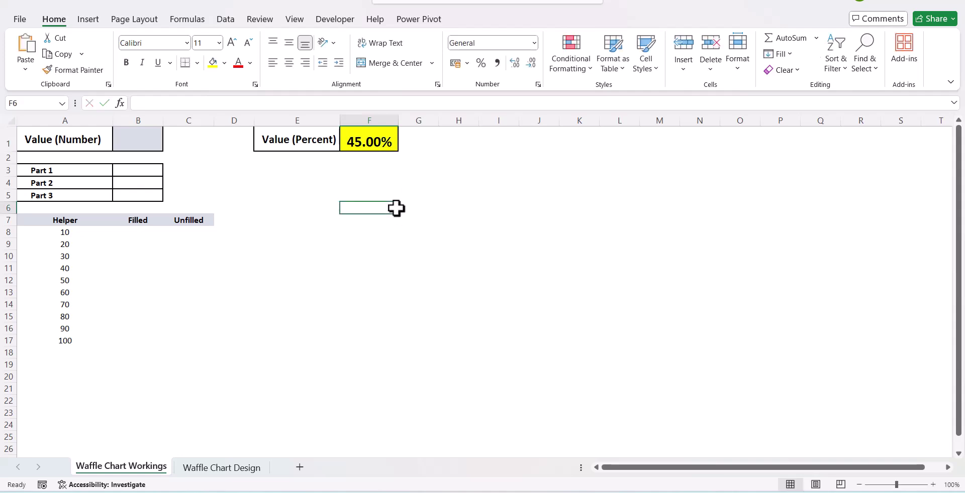
{"action": "left_click", "coordinate": [385, 139]}
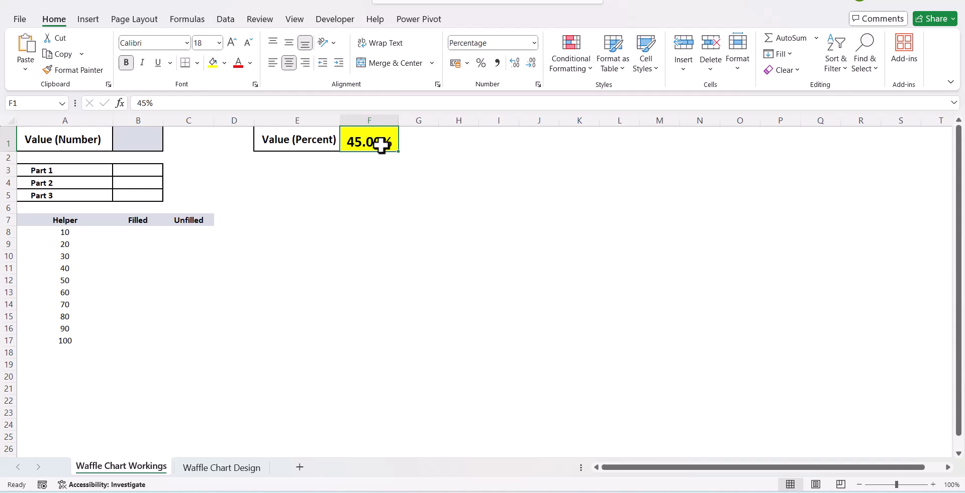
Step: Make the Value (Number) cell B1 equal =F1*100
{"action": "left_click", "coordinate": [145, 134]}
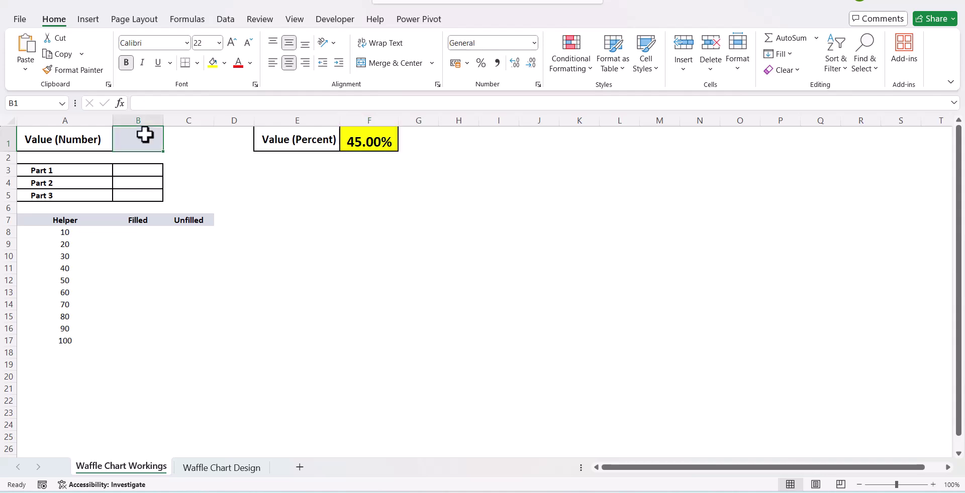
{"action": "type", "text": "="}
{"action": "left_click", "coordinate": [372, 139]}
{"action": "type", "text": "*1"}
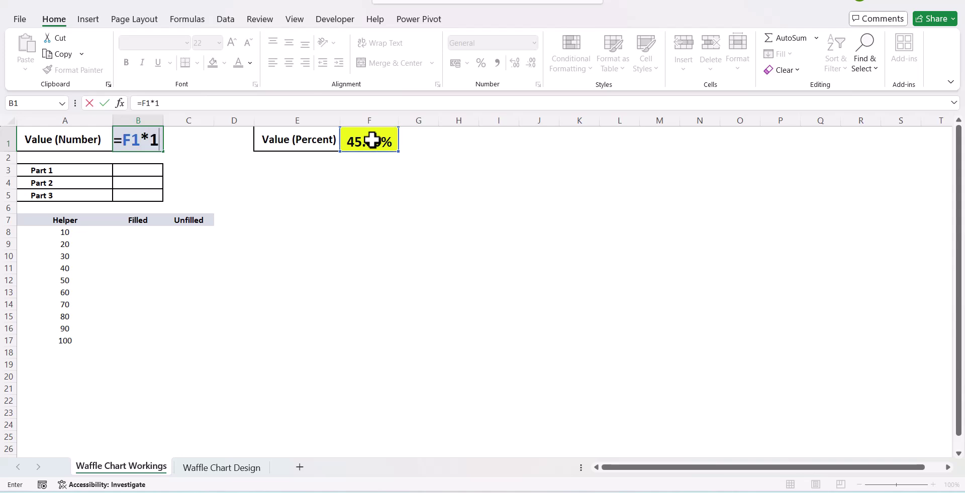
{"action": "type", "text": "00"}
{"action": "key", "text": "Return"}
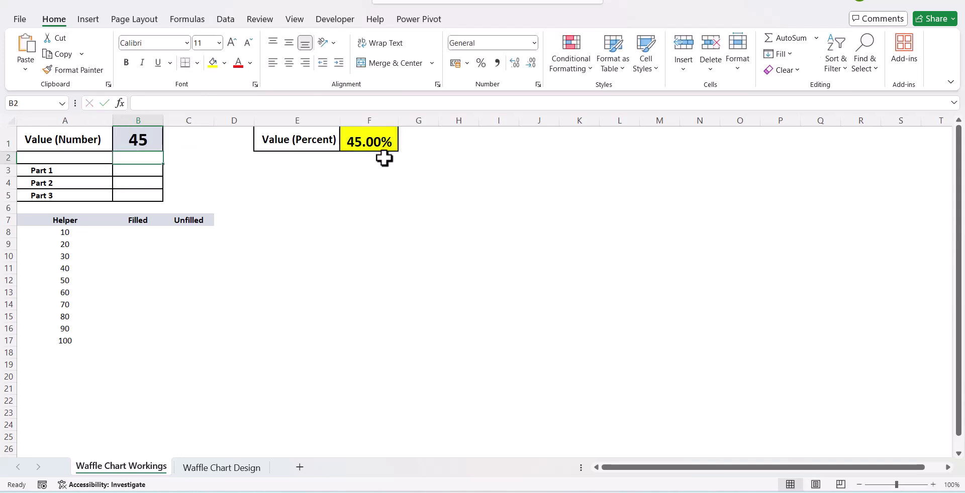
Step: Show B1 with two decimals as 45.00 and widen column B to fit it
{"action": "left_click", "coordinate": [142, 144]}
{"action": "left_click", "coordinate": [516, 65]}
{"action": "left_click", "coordinate": [517, 65]}
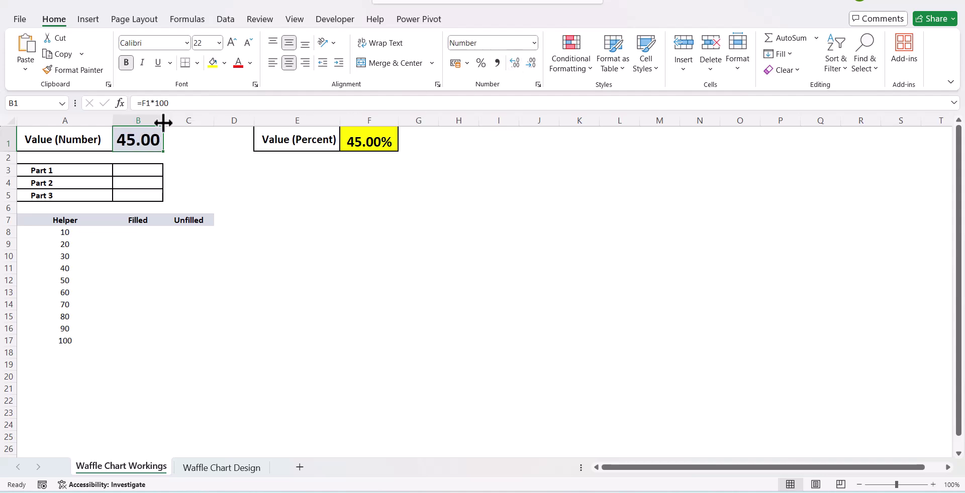
{"action": "left_click_drag", "start_coordinate": [163, 120], "coordinate": [181, 121]}
{"action": "left_click", "coordinate": [208, 157]}
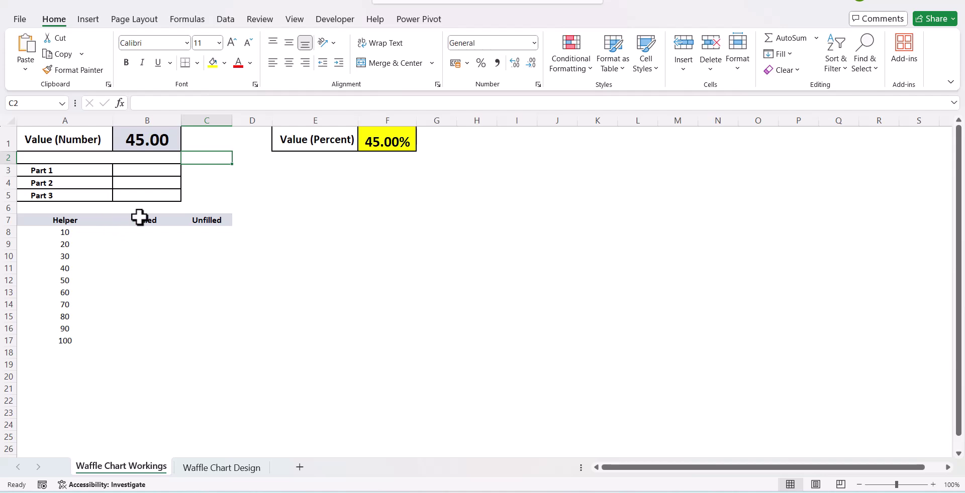
{"action": "left_click_drag", "start_coordinate": [146, 171], "coordinate": [147, 198]}
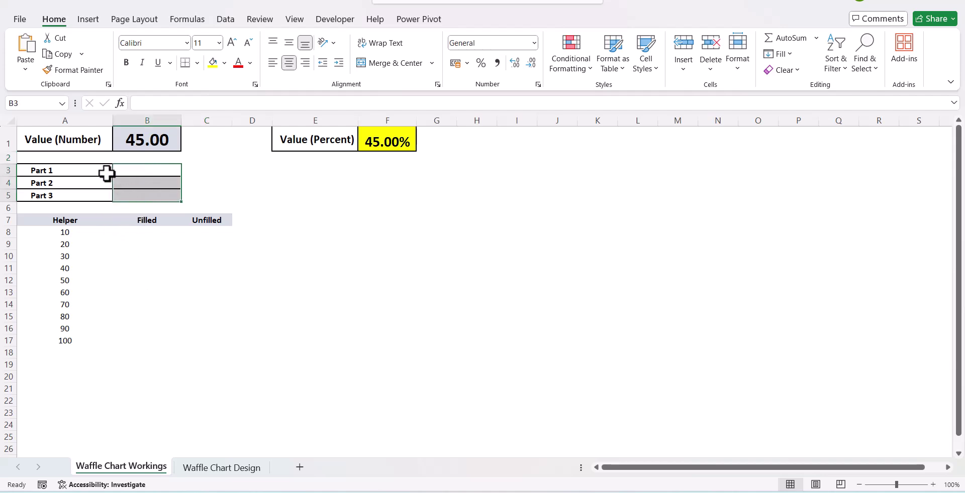
{"action": "left_click", "coordinate": [105, 198]}
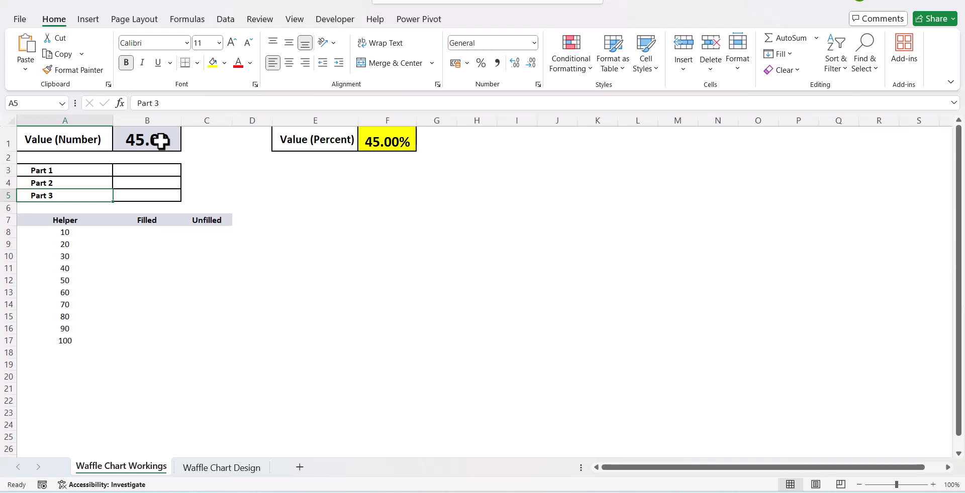
Step: Enter =(B1/10) in the Part 1 cell B3, giving 4.5
{"action": "left_click", "coordinate": [159, 171]}
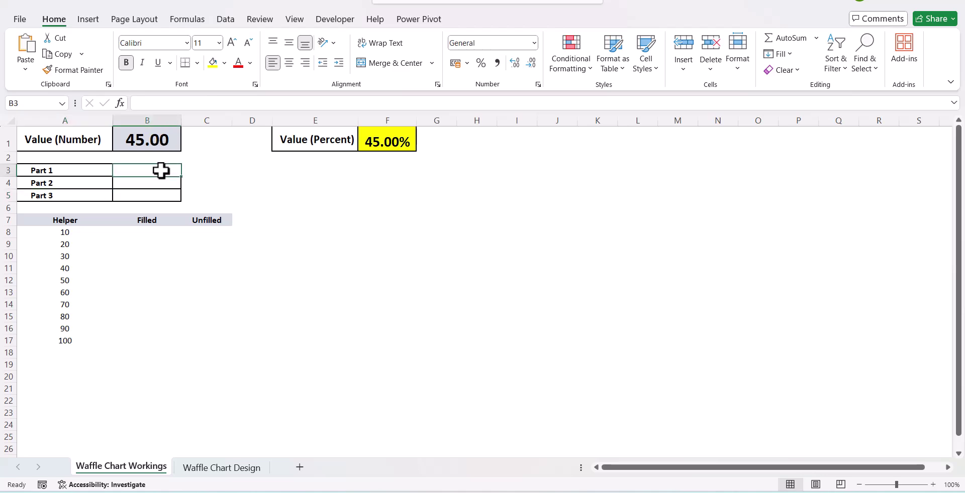
{"action": "type", "text": "="}
{"action": "type", "text": "("}
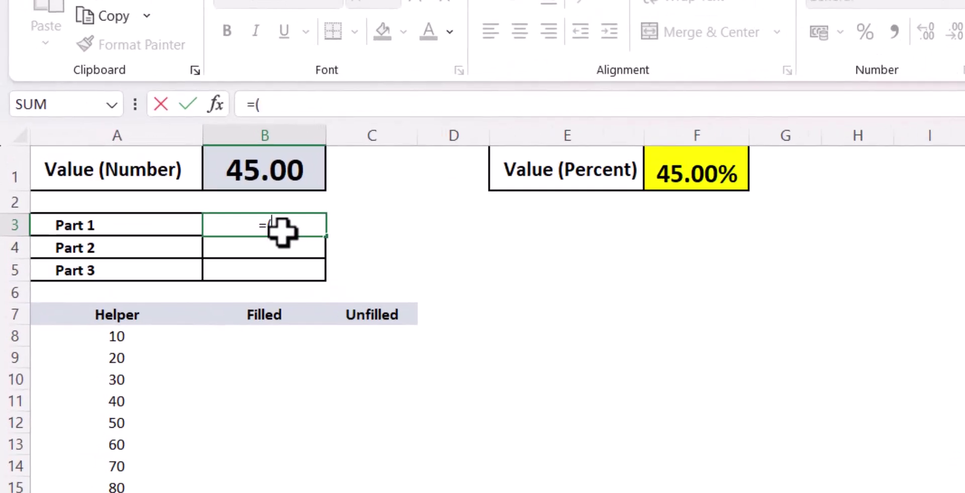
{"action": "left_click", "coordinate": [274, 183]}
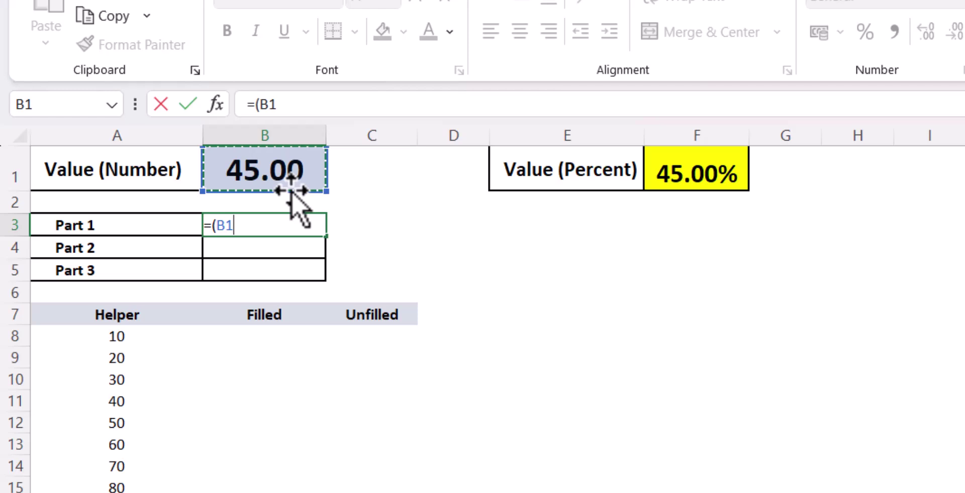
{"action": "type", "text": "/1"}
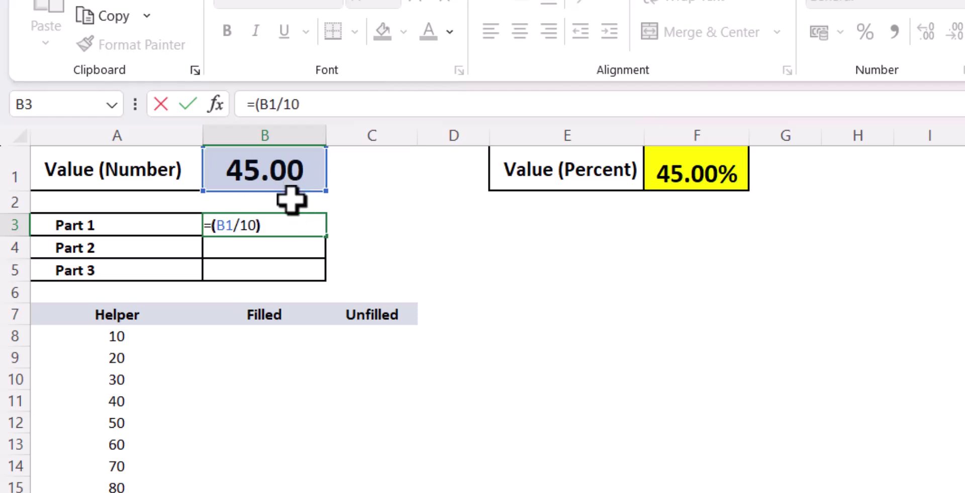
{"action": "type", "text": "0)"}
{"action": "key", "text": "Return"}
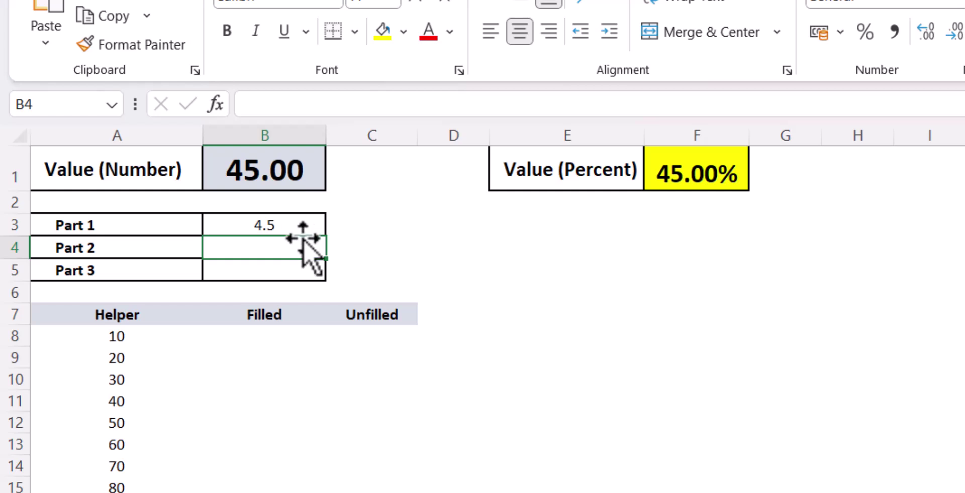
{"action": "left_click", "coordinate": [303, 225]}
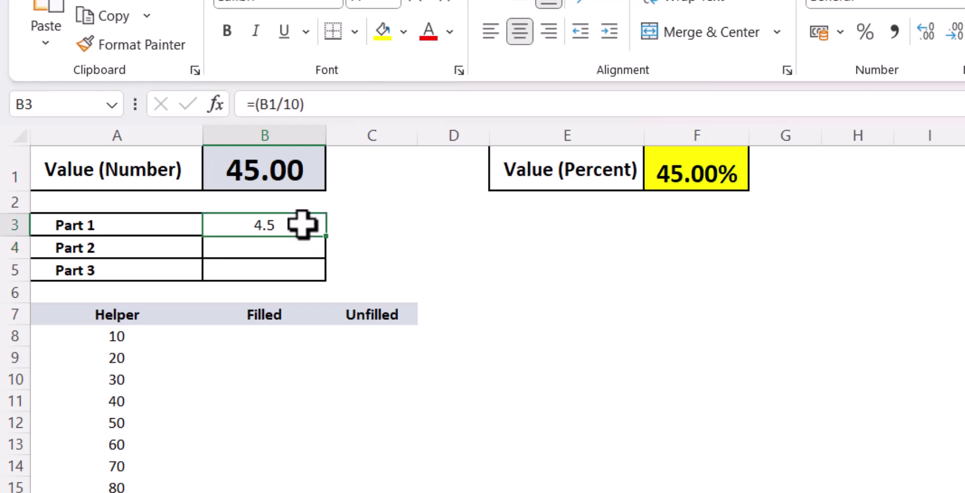
Step: Wrap it as =ROUNDDOWN((B1/10),0)*10 so Part 1 shows 40
{"action": "left_click", "coordinate": [260, 104]}
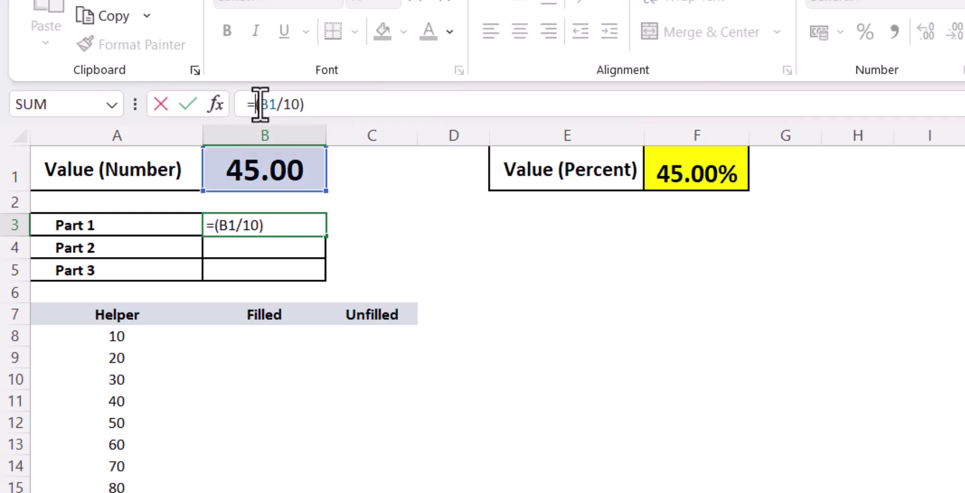
{"action": "type", "text": "roun"}
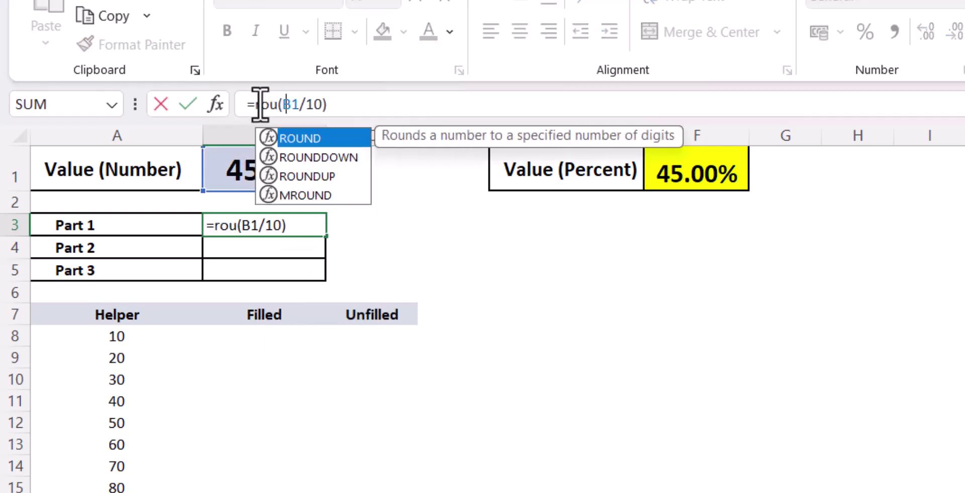
{"action": "key", "text": "Down"}
{"action": "key", "text": "Tab"}
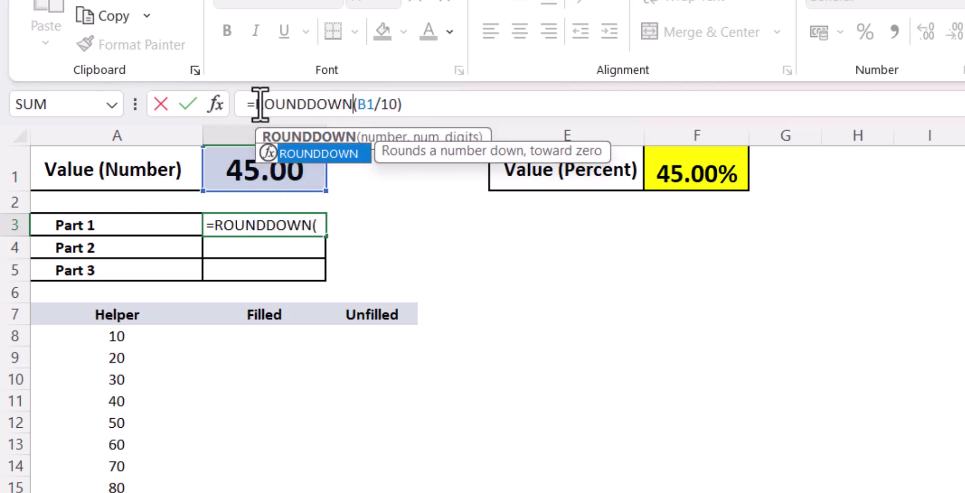
{"action": "left_click", "coordinate": [452, 114]}
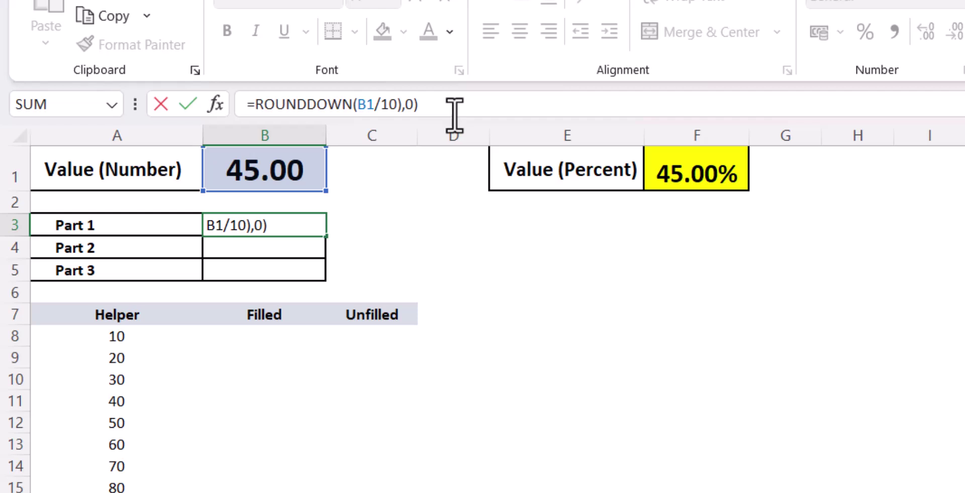
{"action": "key", "text": "Return"}
{"action": "key", "text": "Return"}
{"action": "left_click", "coordinate": [356, 104]}
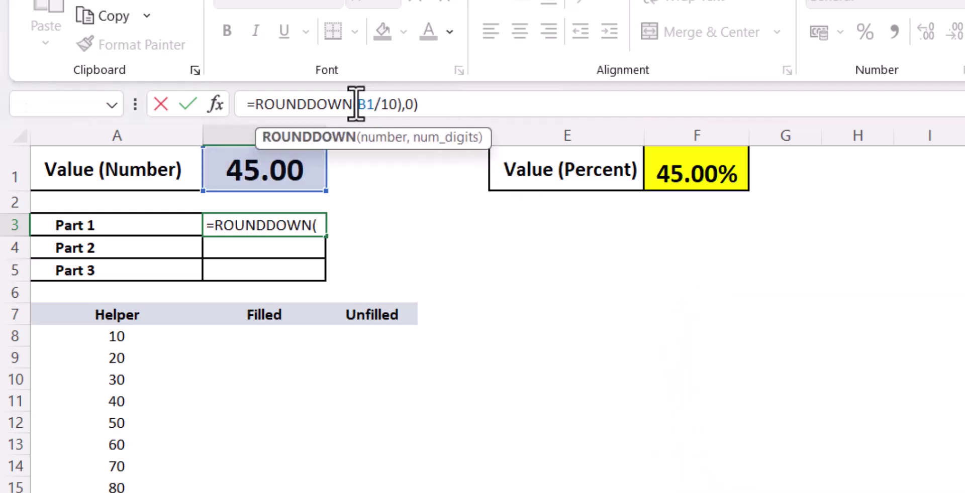
{"action": "type", "text": "("}
{"action": "key", "text": "Return"}
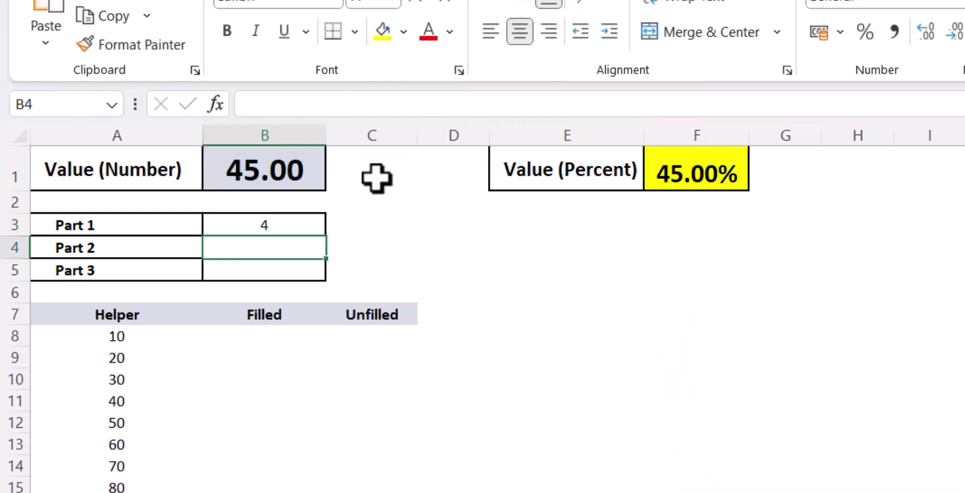
{"action": "left_click", "coordinate": [299, 222]}
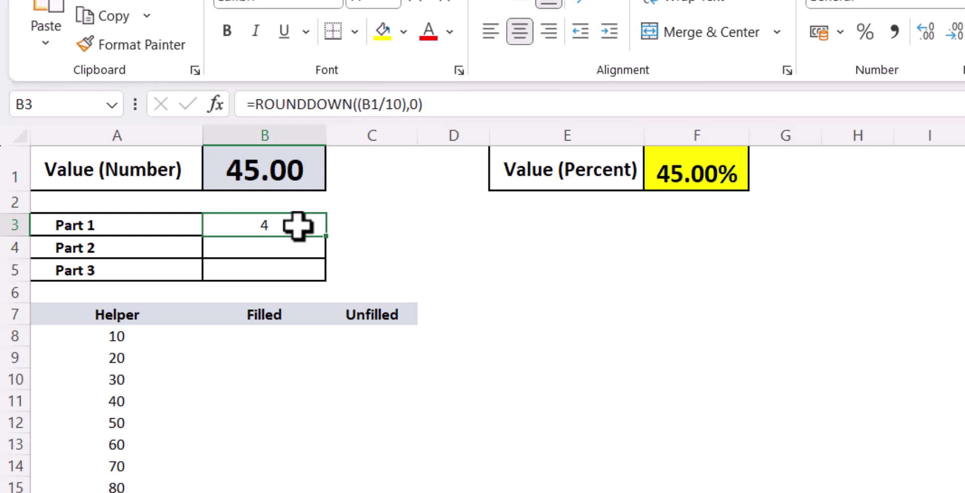
{"action": "left_click", "coordinate": [452, 112]}
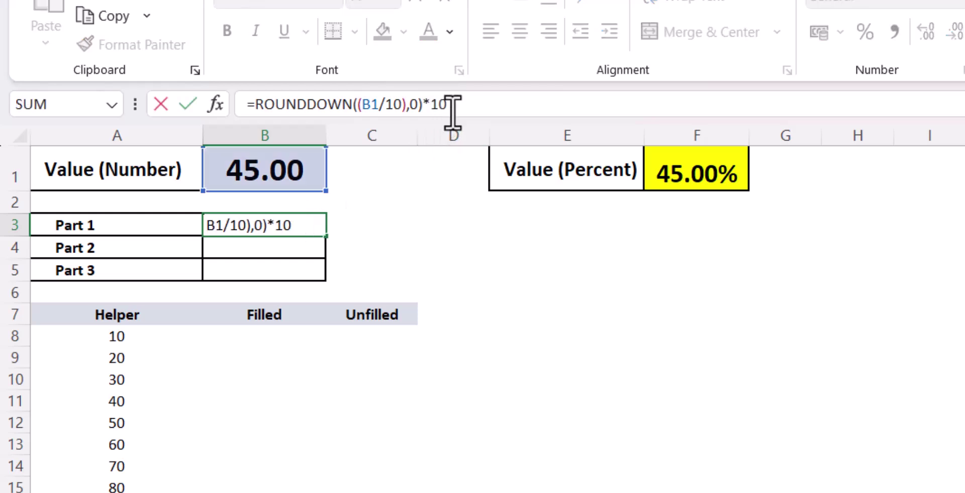
{"action": "key", "text": "Return"}
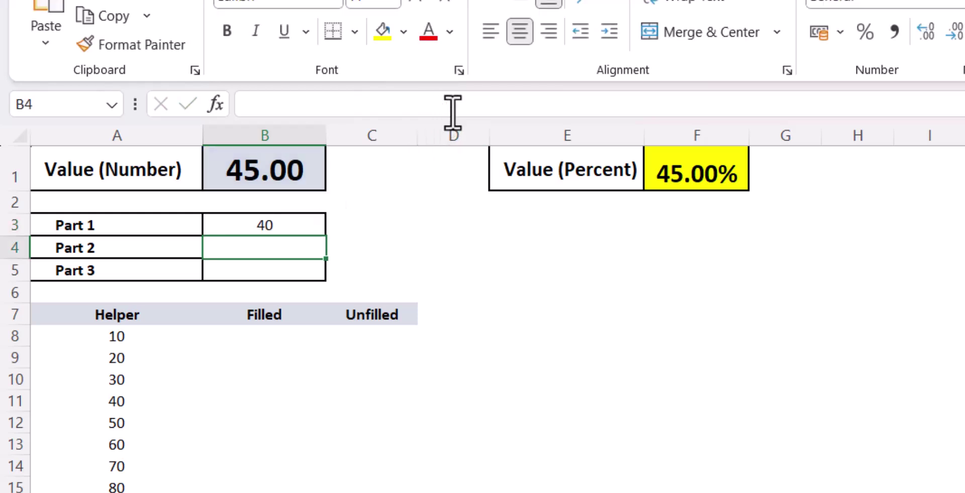
{"action": "left_click", "coordinate": [294, 222]}
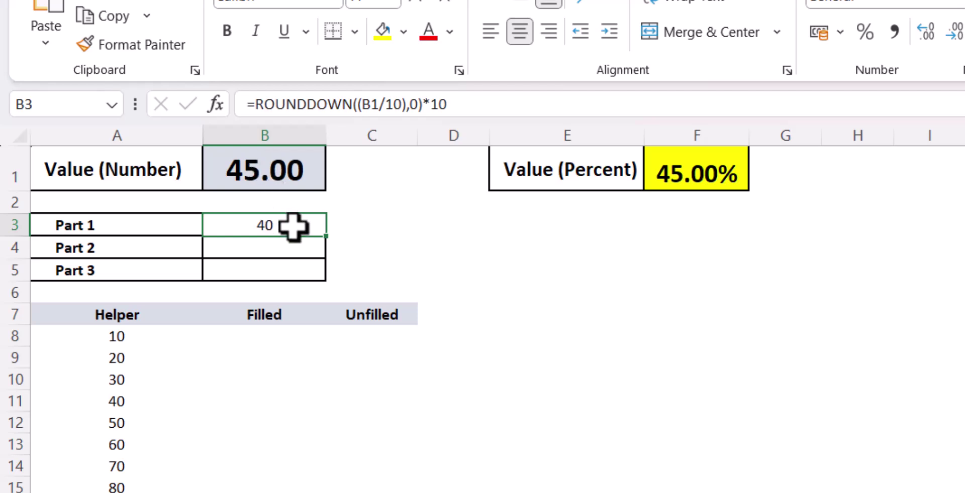
{"action": "left_click", "coordinate": [302, 248]}
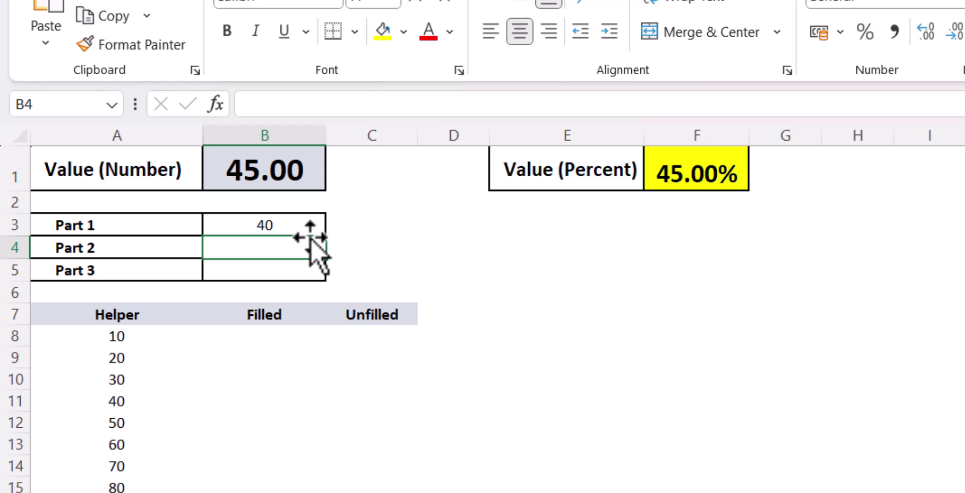
Step: Enter =MOD(B1,10) in B4 and remove both decimals so Part 2 shows 5
{"action": "type", "text": "="}
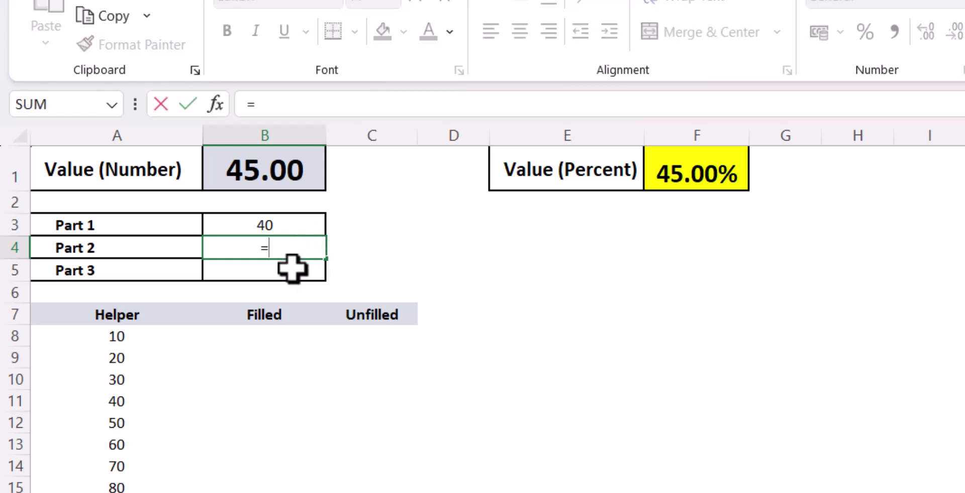
{"action": "type", "text": "mod"}
{"action": "key", "text": "Tab"}
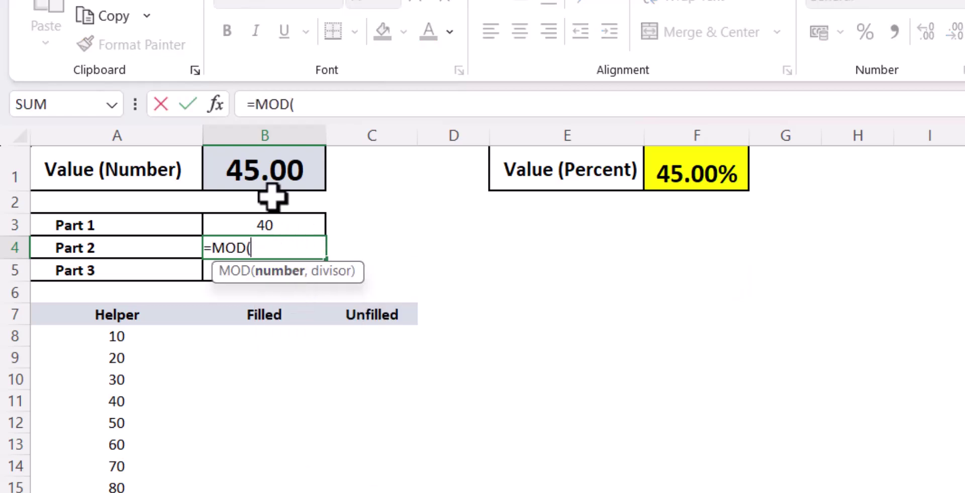
{"action": "left_click", "coordinate": [264, 176]}
{"action": "type", "text": ","}
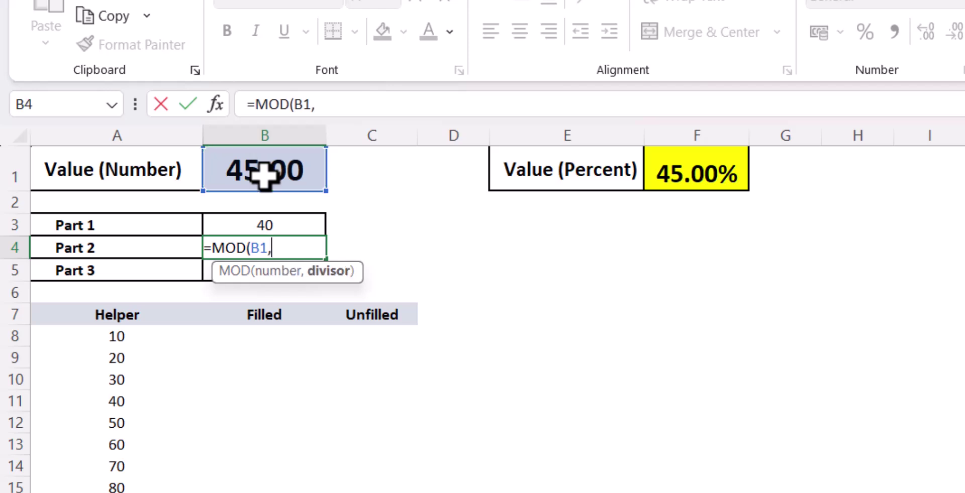
{"action": "type", "text": "10)"}
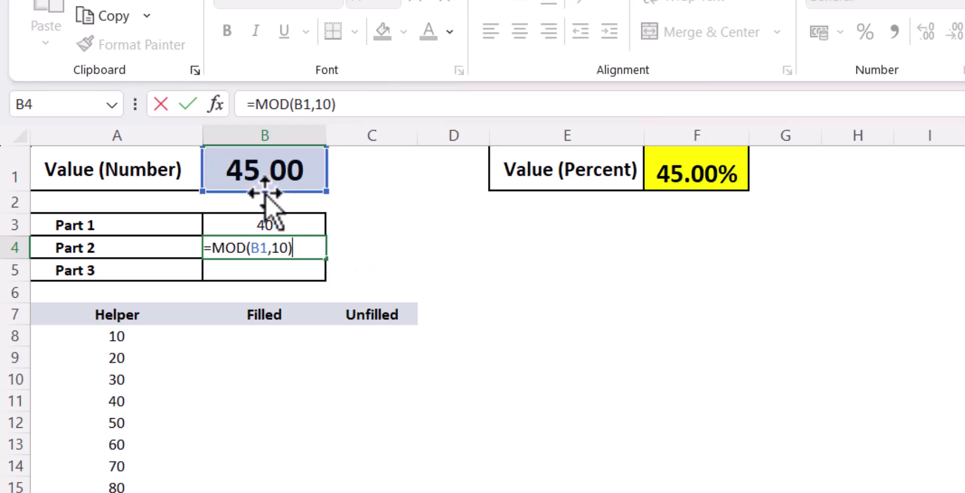
{"action": "key", "text": "Return"}
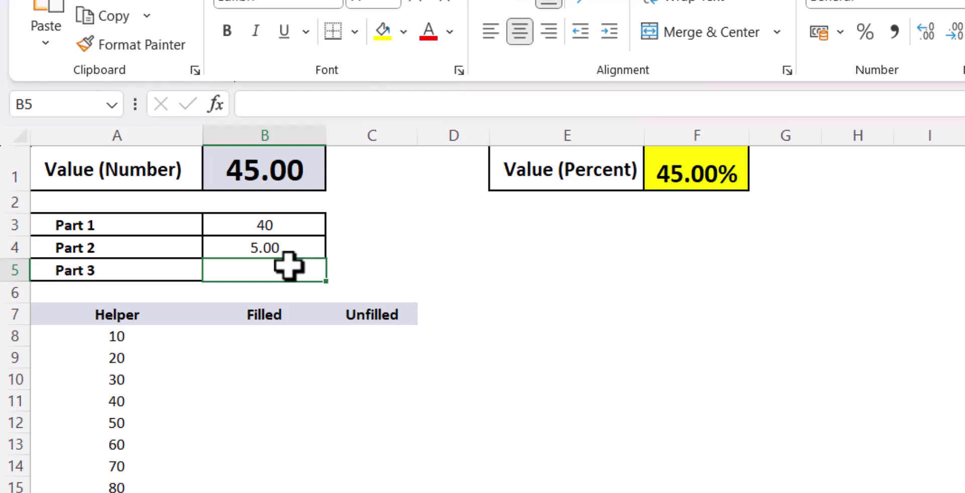
{"action": "left_click", "coordinate": [288, 243]}
{"action": "left_click", "coordinate": [953, 40]}
{"action": "left_click", "coordinate": [954, 40]}
{"action": "left_click", "coordinate": [748, 393]}
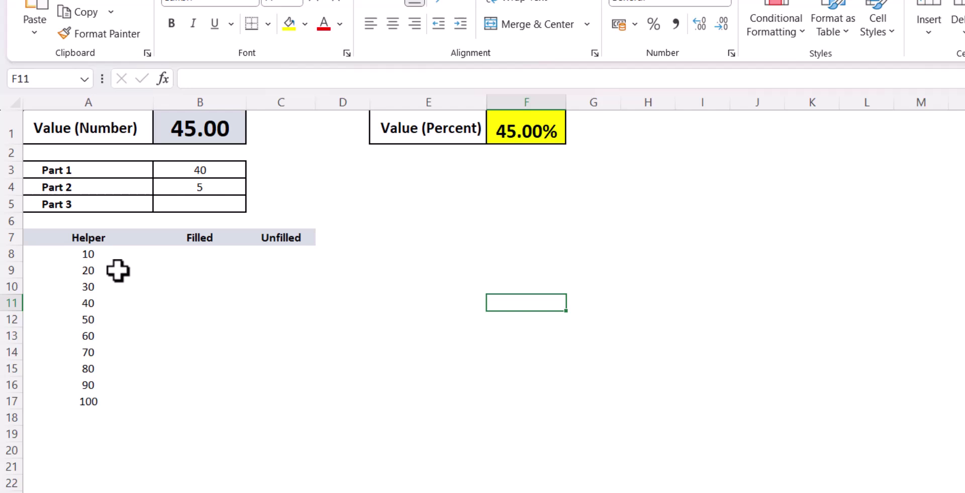
Step: Put 10 in Filled cells B8 through B11
{"action": "left_click_drag", "start_coordinate": [78, 254], "coordinate": [75, 398]}
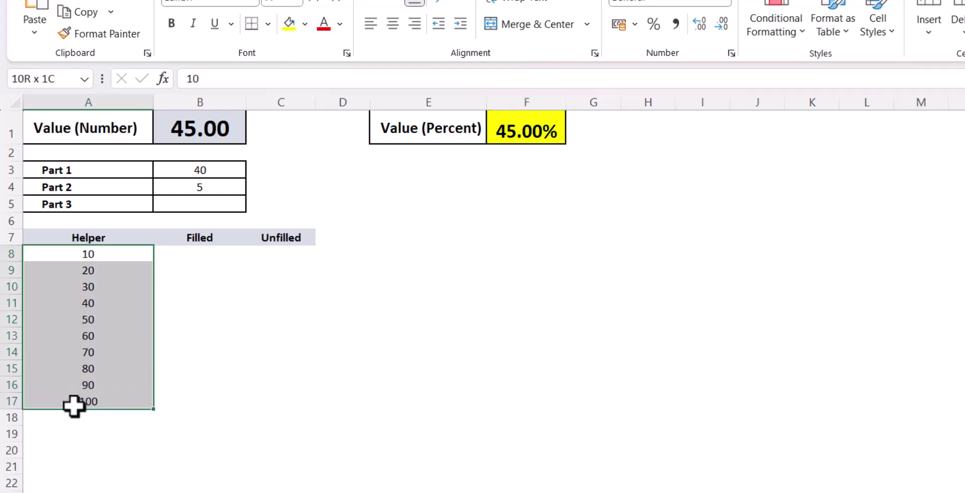
{"action": "left_click", "coordinate": [207, 383]}
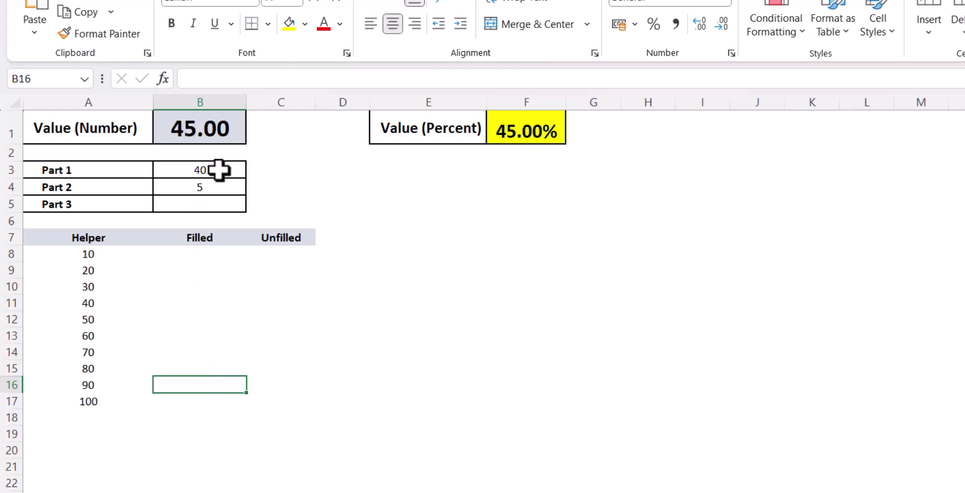
{"action": "left_click_drag", "start_coordinate": [95, 255], "coordinate": [95, 301]}
{"action": "left_click_drag", "start_coordinate": [181, 250], "coordinate": [180, 303]}
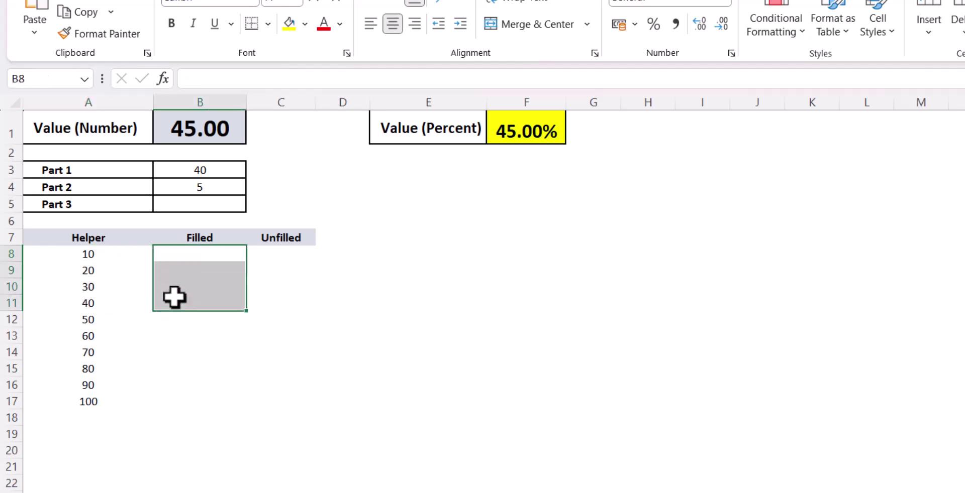
{"action": "left_click", "coordinate": [173, 254]}
{"action": "type", "text": "10"}
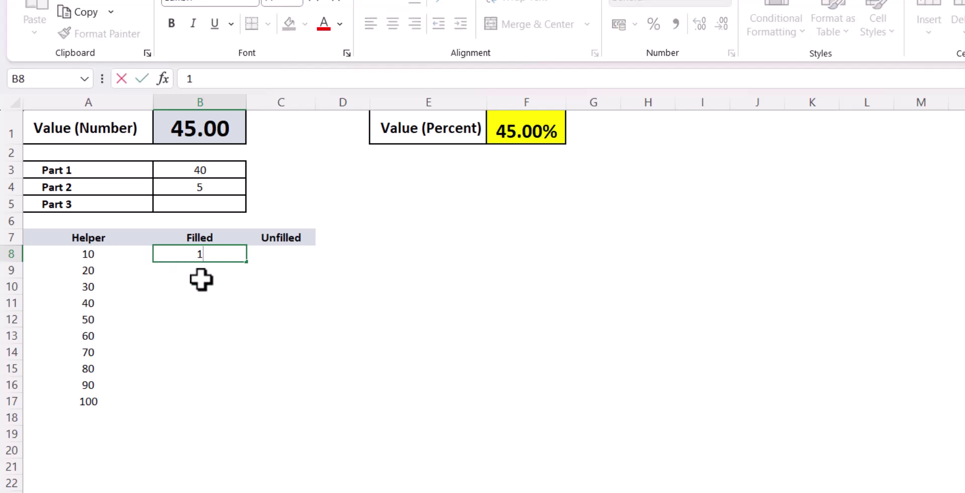
{"action": "left_click", "coordinate": [216, 301]}
{"action": "left_click", "coordinate": [196, 253]}
{"action": "key", "text": "ctrl+c"}
{"action": "left_click_drag", "start_coordinate": [195, 269], "coordinate": [196, 304]}
{"action": "key", "text": "ctrl+v"}
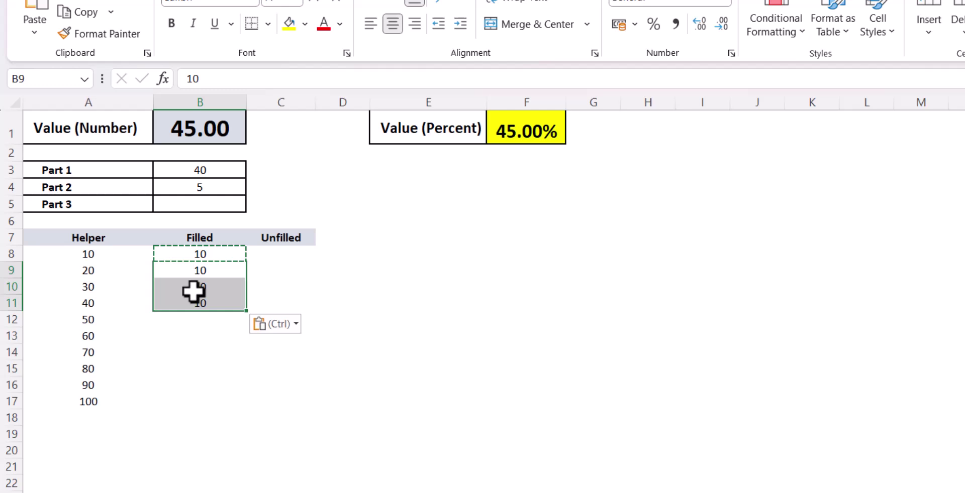
{"action": "key", "text": "Escape"}
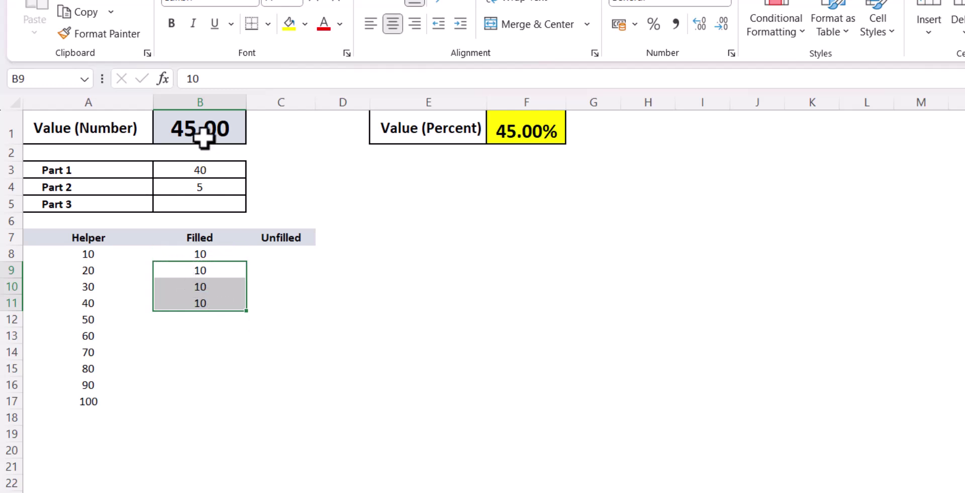
{"action": "left_click", "coordinate": [305, 286]}
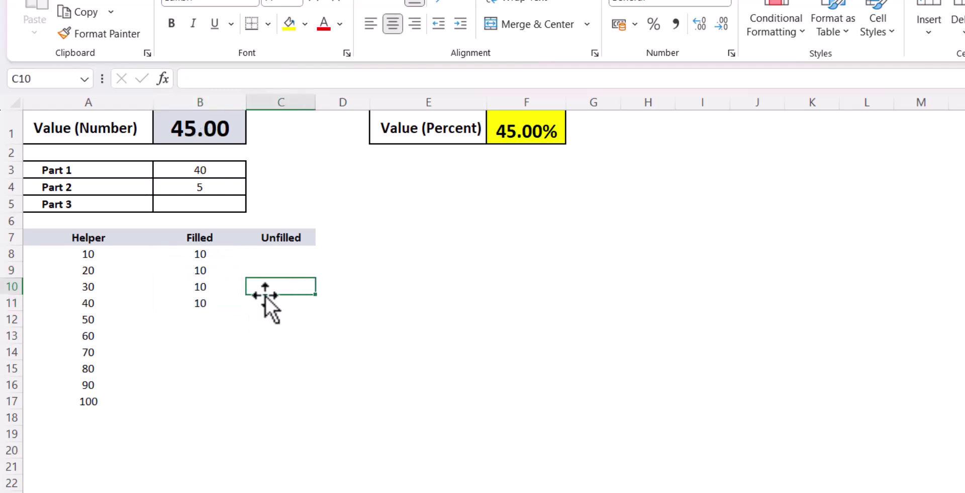
Step: Enter 5 in B12 for the partly filled helper 50 row
{"action": "left_click", "coordinate": [86, 330]}
{"action": "left_click", "coordinate": [85, 320]}
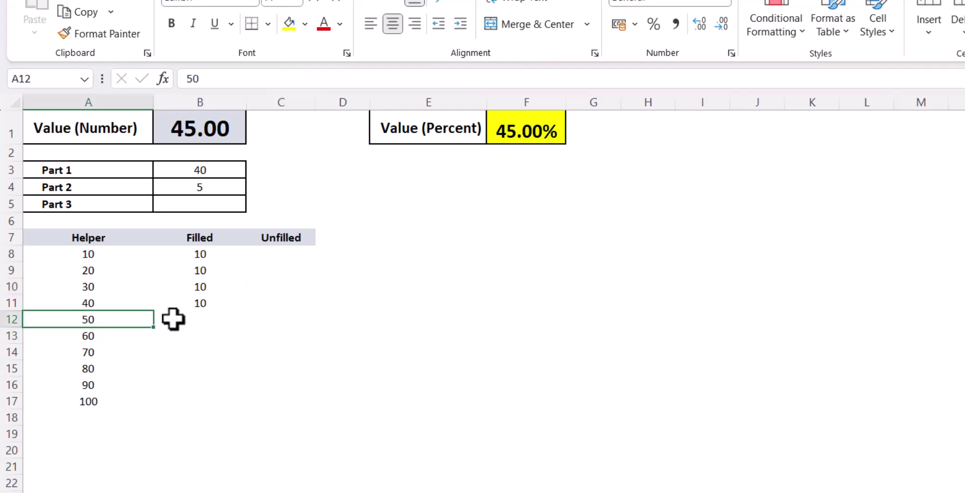
{"action": "left_click", "coordinate": [193, 320]}
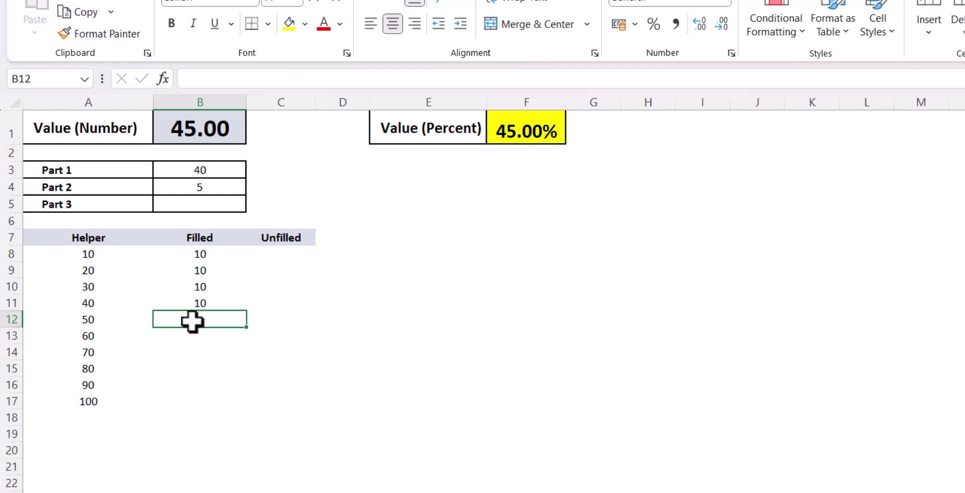
{"action": "type", "text": "5"}
{"action": "left_click", "coordinate": [227, 363]}
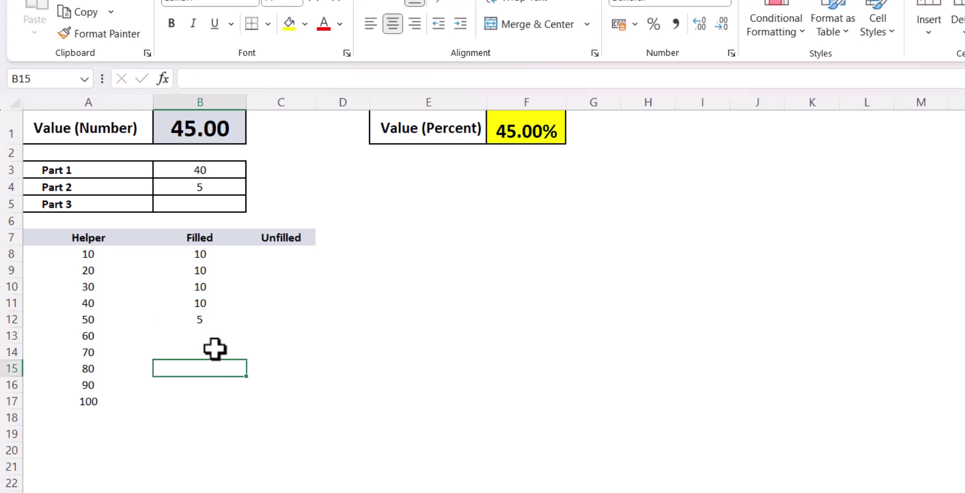
Step: Fill B13:B17 with 0 for helpers 60 to 100 and check the values
{"action": "left_click", "coordinate": [197, 335]}
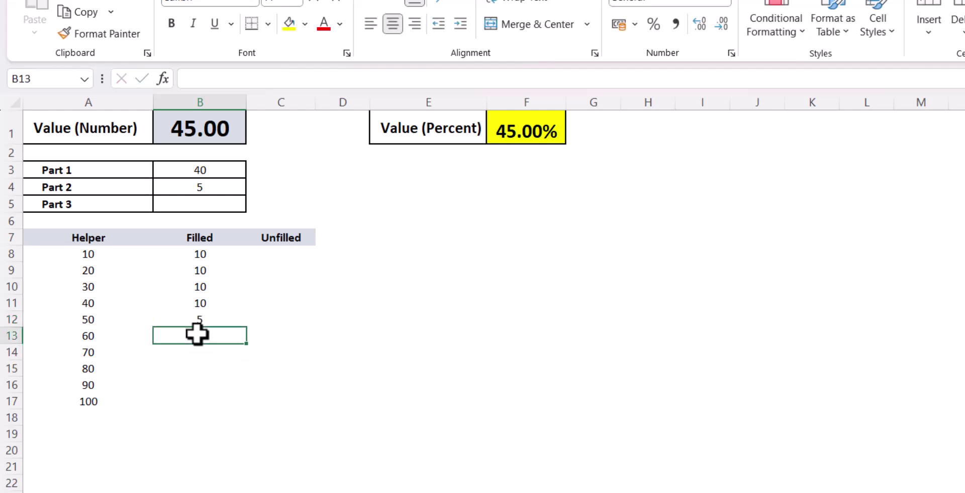
{"action": "type", "text": "0"}
{"action": "left_click", "coordinate": [221, 369]}
{"action": "left_click", "coordinate": [200, 337]}
{"action": "key", "text": "ctrl+c"}
{"action": "left_click_drag", "start_coordinate": [207, 350], "coordinate": [212, 387]}
{"action": "key", "text": "ctrl+v"}
{"action": "left_click", "coordinate": [303, 401]}
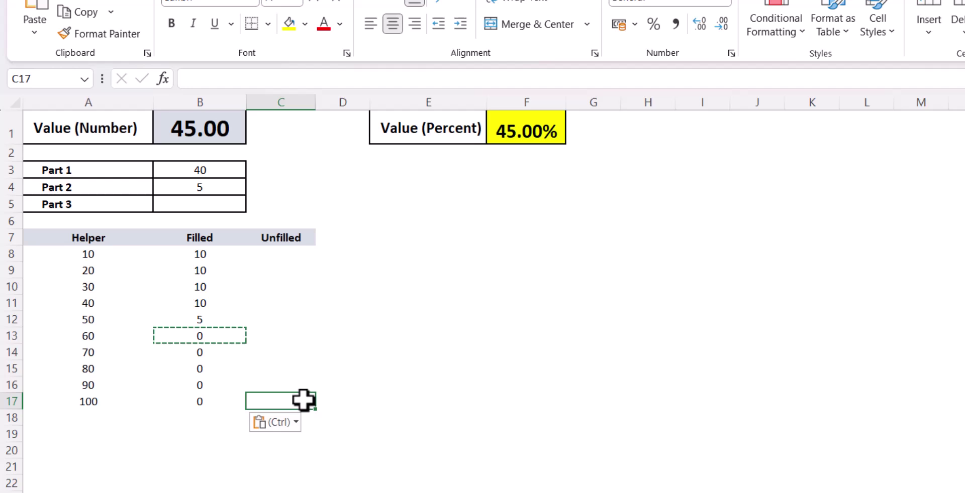
{"action": "key", "text": "Escape"}
{"action": "left_click_drag", "start_coordinate": [217, 257], "coordinate": [221, 399]}
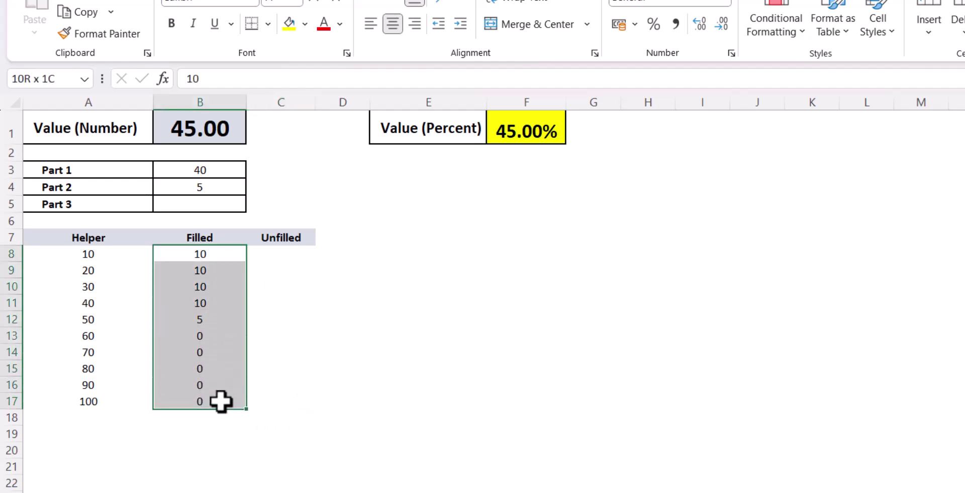
{"action": "left_click", "coordinate": [334, 352]}
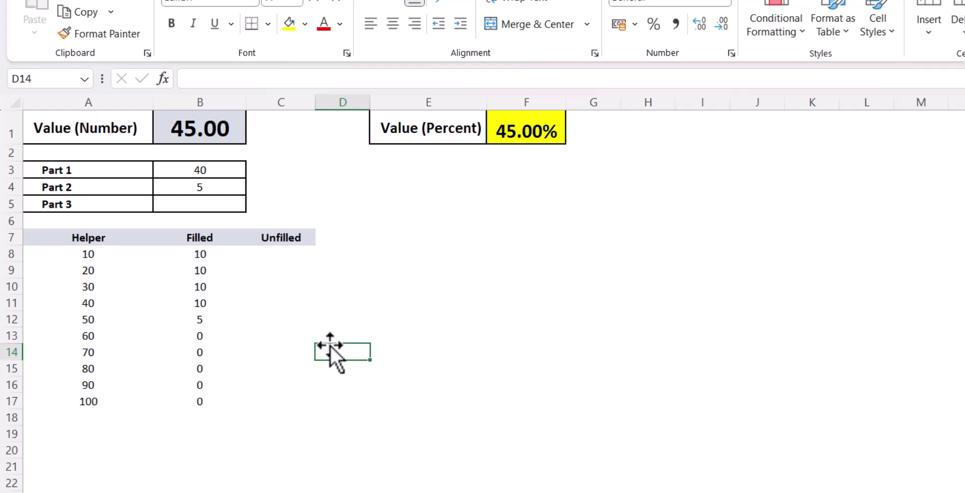
{"action": "left_click", "coordinate": [197, 341]}
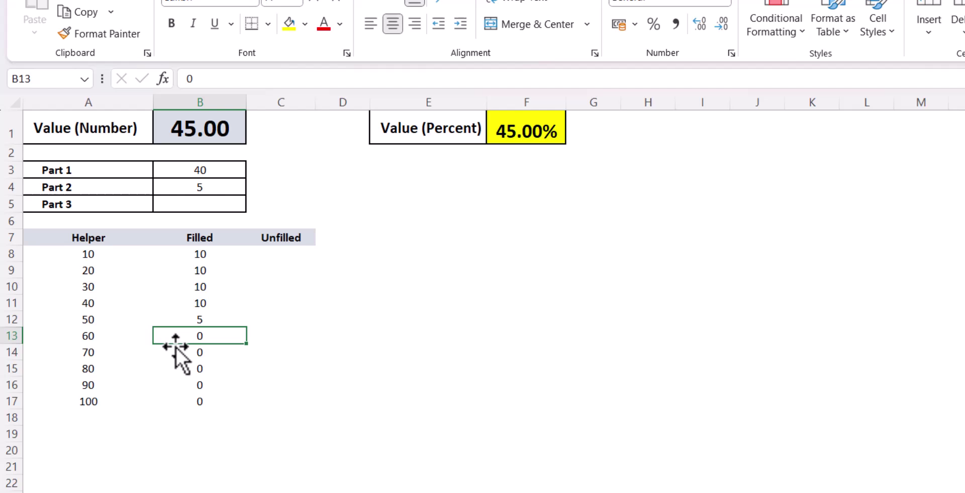
{"action": "left_click", "coordinate": [92, 340]}
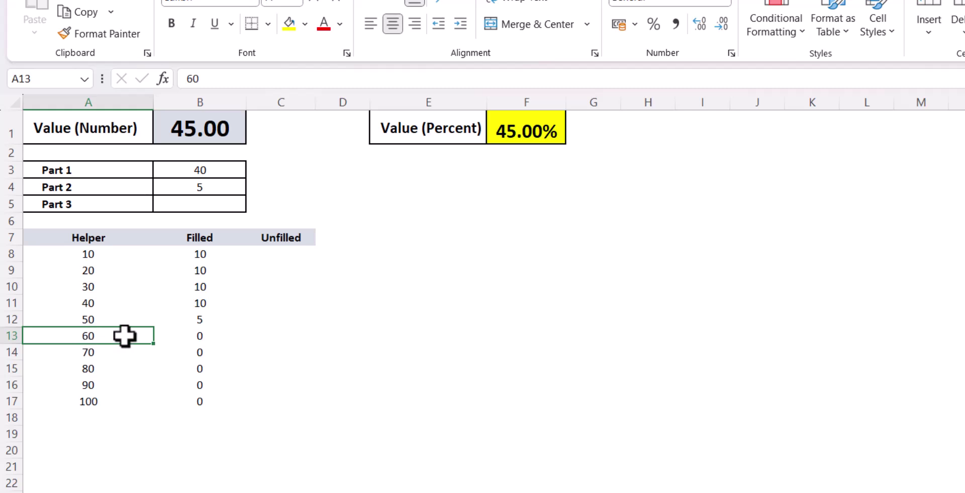
{"action": "left_click", "coordinate": [208, 332]}
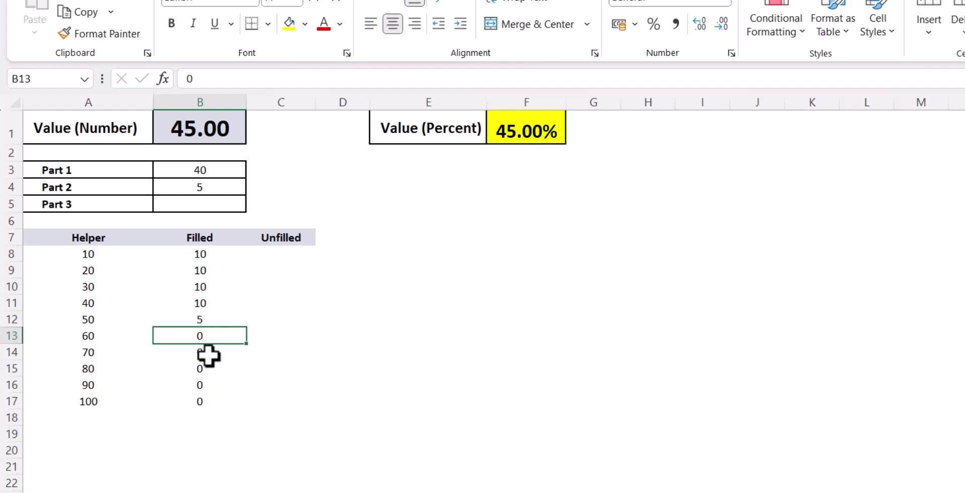
Step: Enter =$B$3+20 in B5 so Part 3 shows 60
{"action": "left_click", "coordinate": [208, 202]}
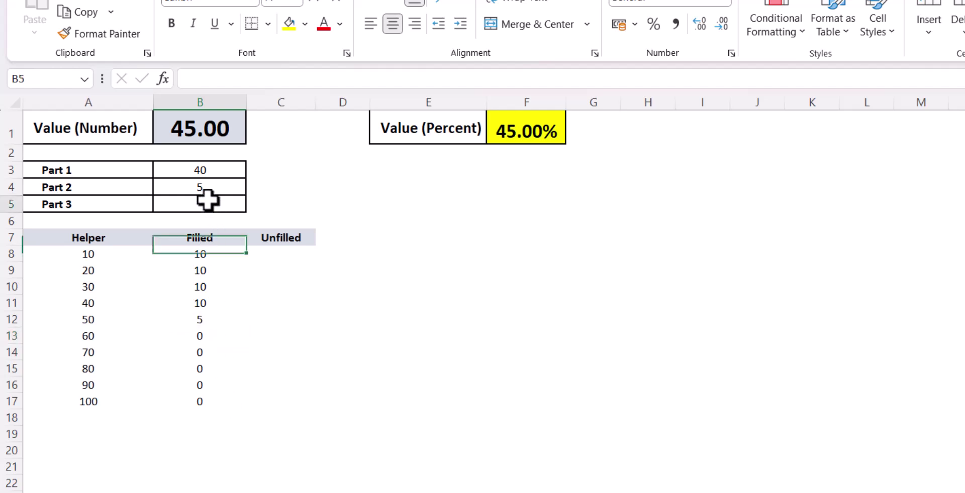
{"action": "type", "text": "="}
{"action": "left_click", "coordinate": [219, 171]}
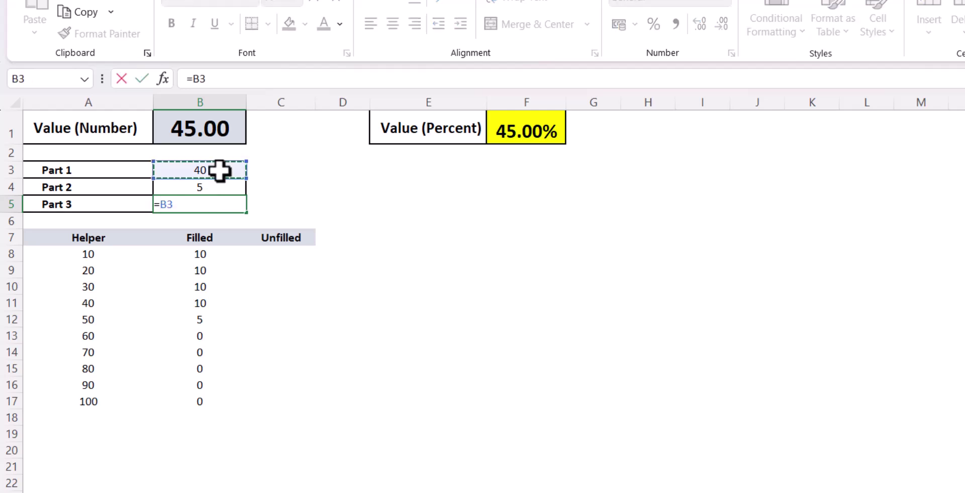
{"action": "key", "text": "F4"}
{"action": "type", "text": "+20"}
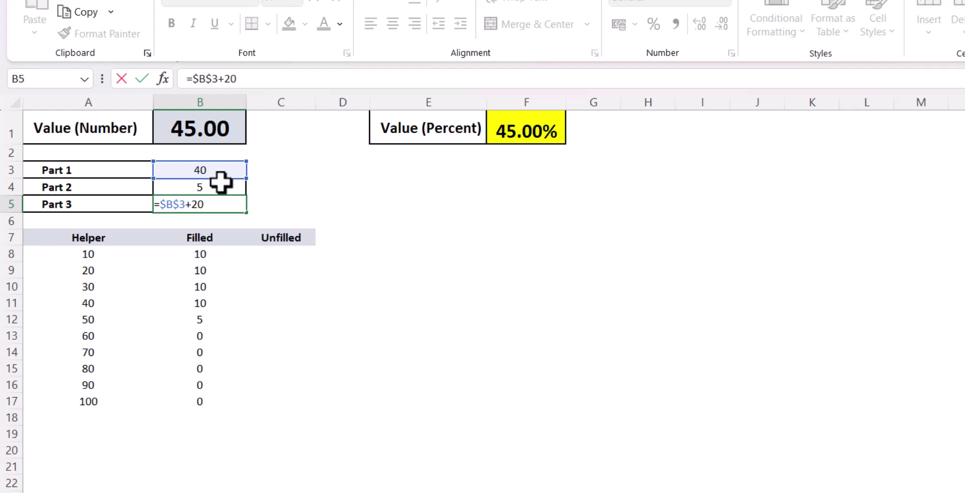
{"action": "key", "text": "Return"}
{"action": "left_click", "coordinate": [289, 325]}
{"action": "left_click", "coordinate": [206, 173]}
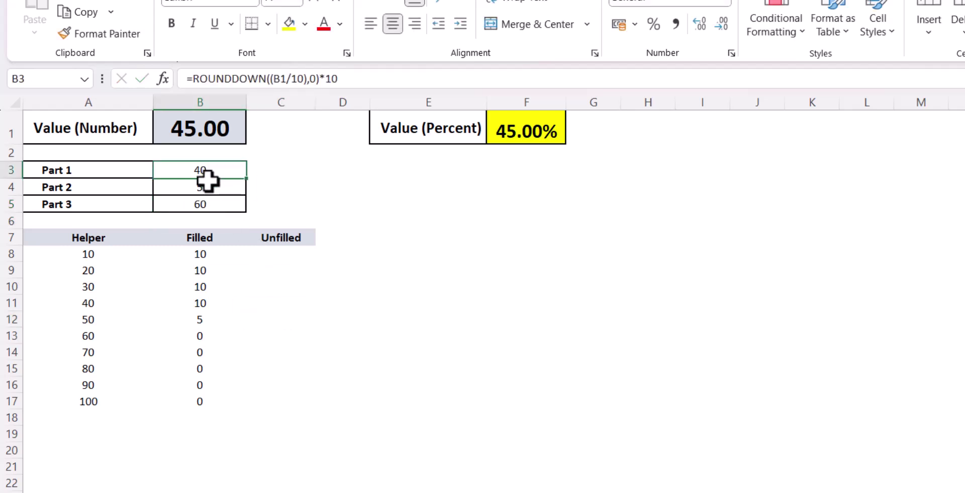
Step: Delete the typed Filled values in B8:B17
{"action": "left_click_drag", "start_coordinate": [206, 173], "coordinate": [211, 205]}
{"action": "left_click", "coordinate": [271, 187]}
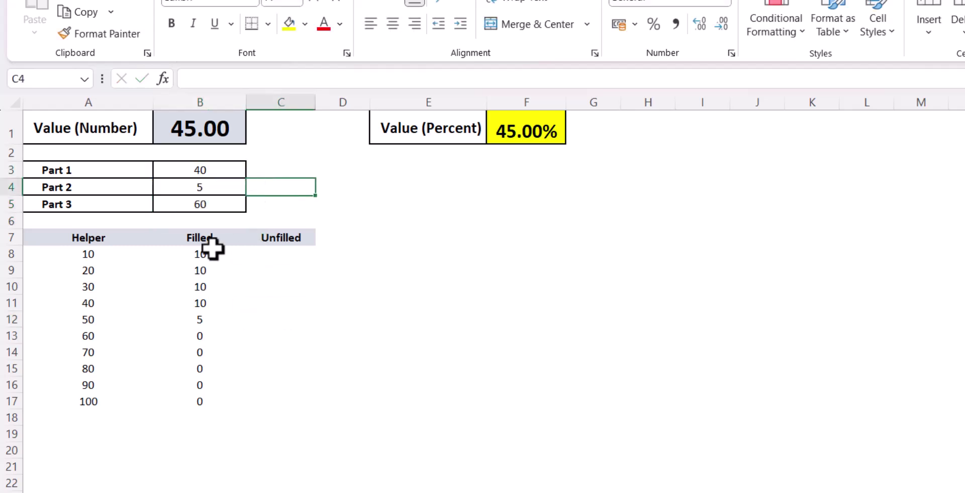
{"action": "left_click_drag", "start_coordinate": [214, 251], "coordinate": [214, 398]}
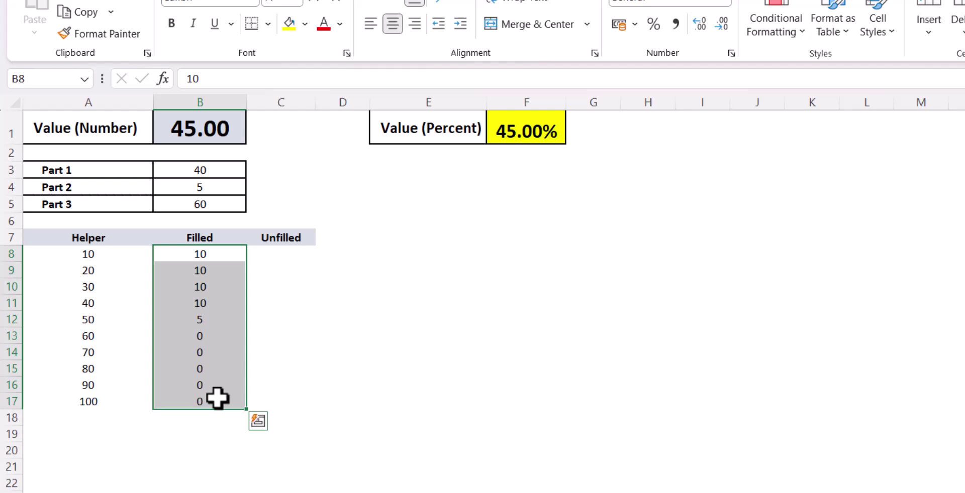
{"action": "key", "text": "Delete"}
{"action": "left_click", "coordinate": [217, 398]}
{"action": "left_click", "coordinate": [199, 252]}
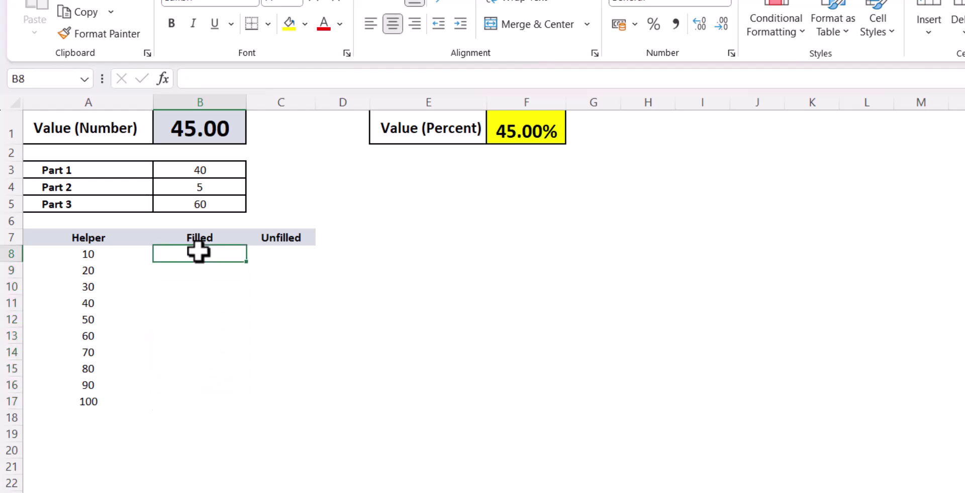
Step: Enter =IF($A8<=$B$3,10) in B8 so it returns 10 for helper 10
{"action": "type", "text": "=if"}
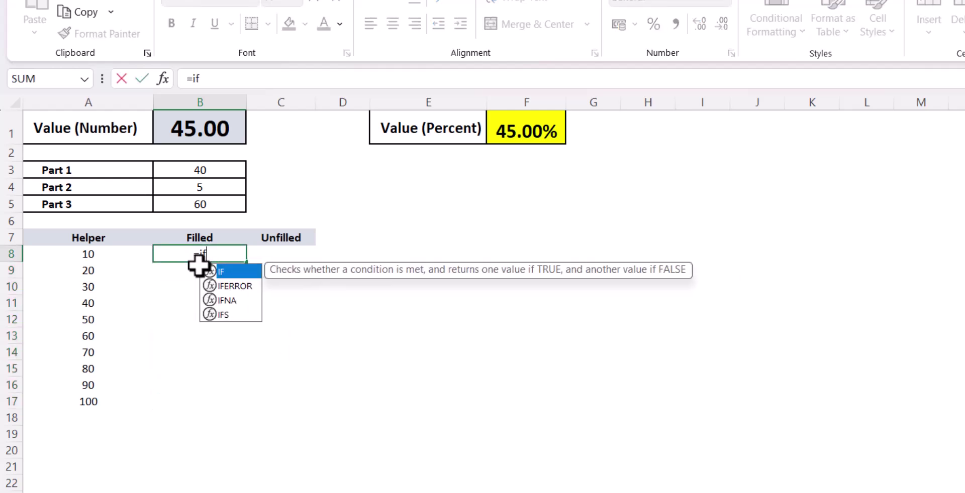
{"action": "key", "text": "Tab"}
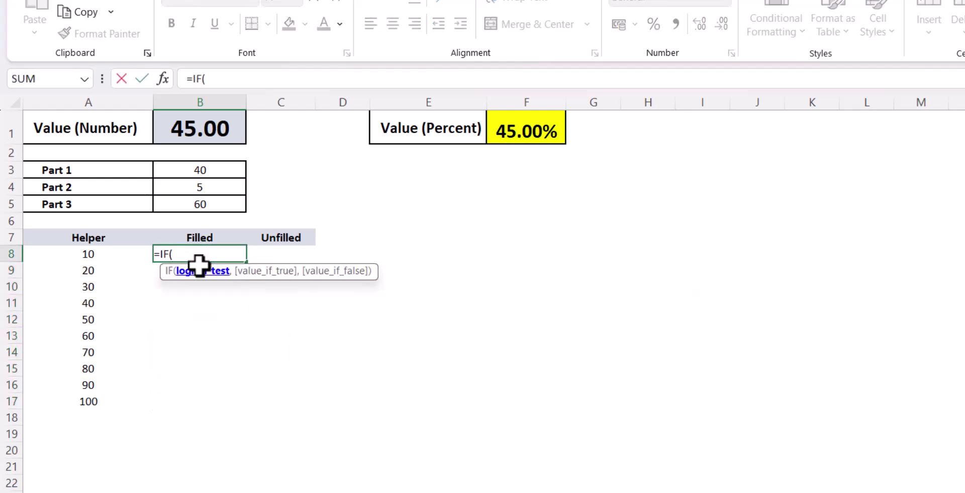
{"action": "left_click", "coordinate": [94, 255]}
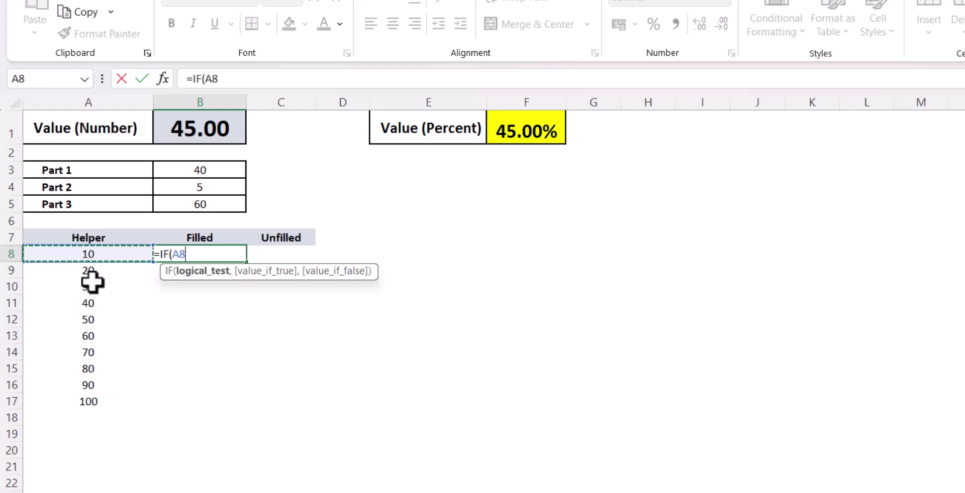
{"action": "key", "text": "F4"}
{"action": "key", "text": "F4"}
{"action": "key", "text": "F4"}
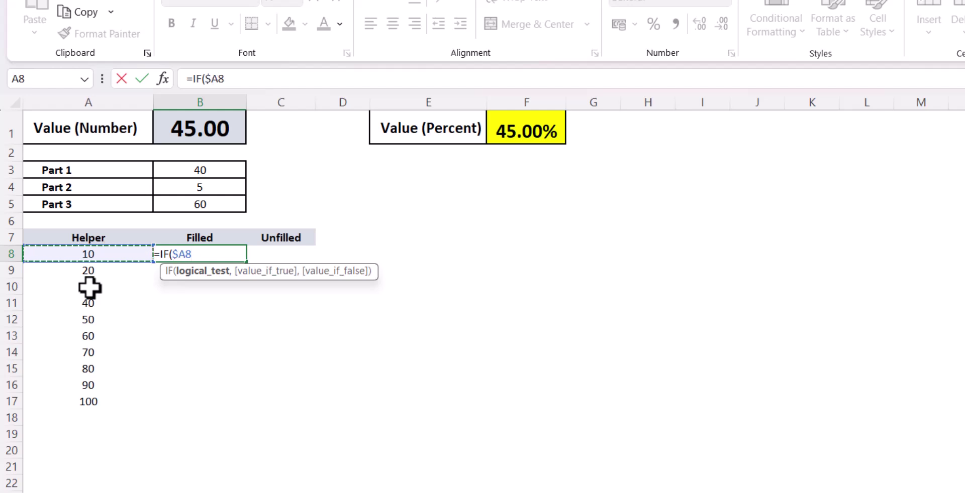
{"action": "type", "text": "<="}
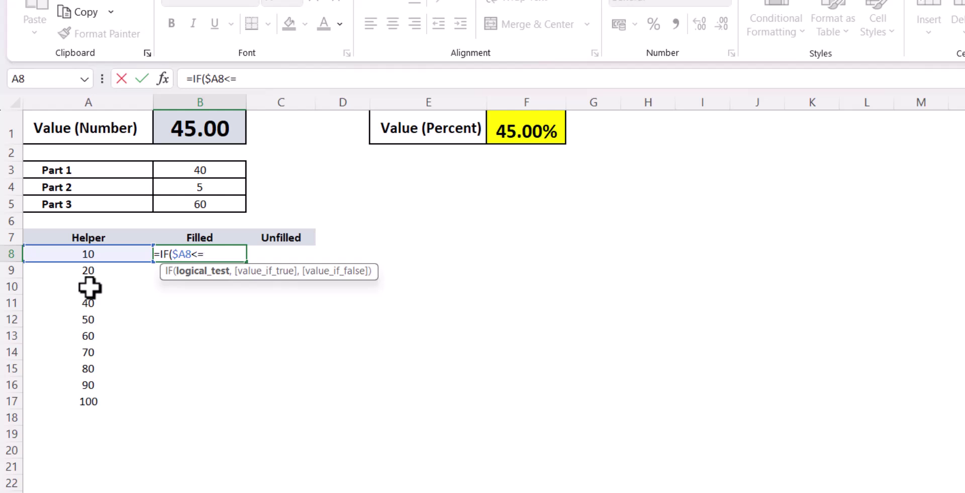
{"action": "left_click", "coordinate": [193, 171]}
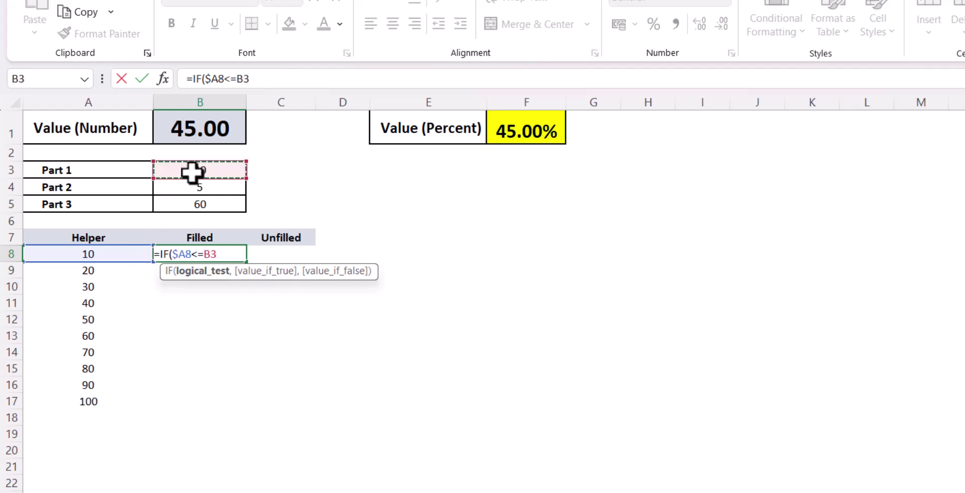
{"action": "key", "text": "F4"}
{"action": "type", "text": ",10)"}
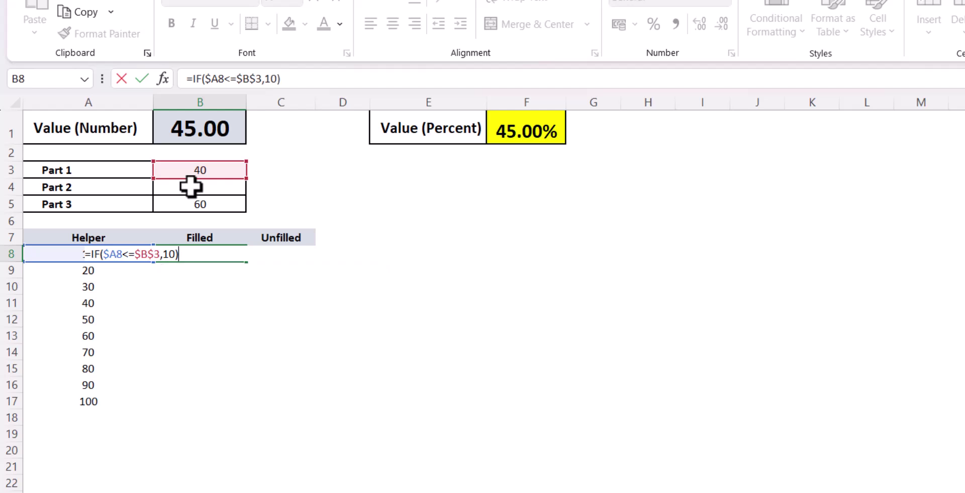
{"action": "key", "text": "Return"}
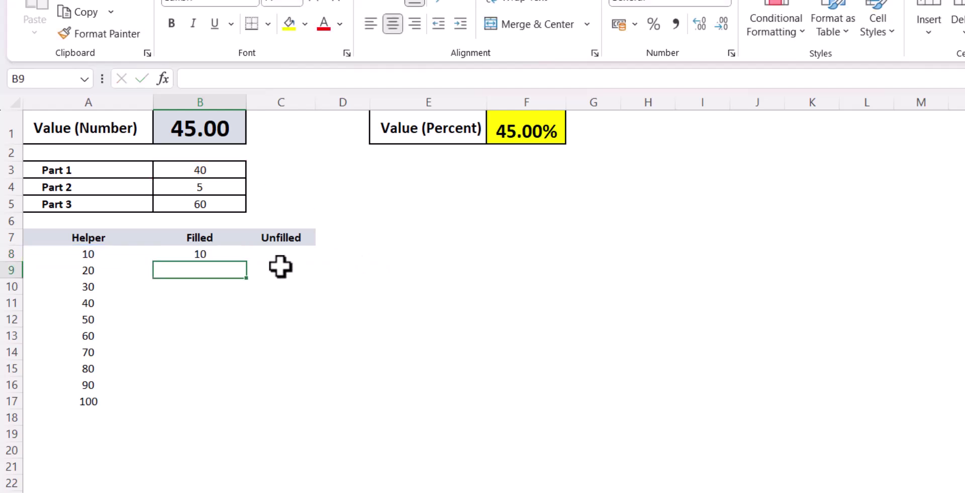
{"action": "left_click", "coordinate": [110, 257]}
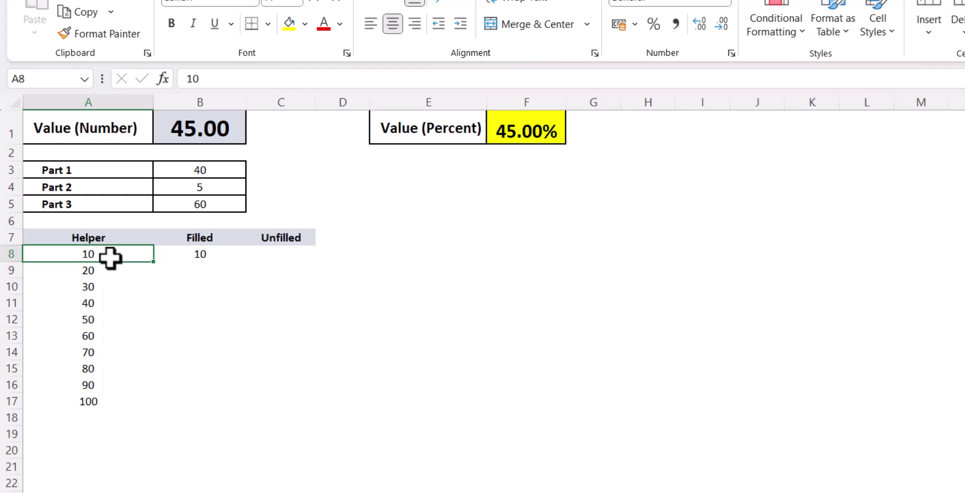
{"action": "left_click", "coordinate": [234, 170]}
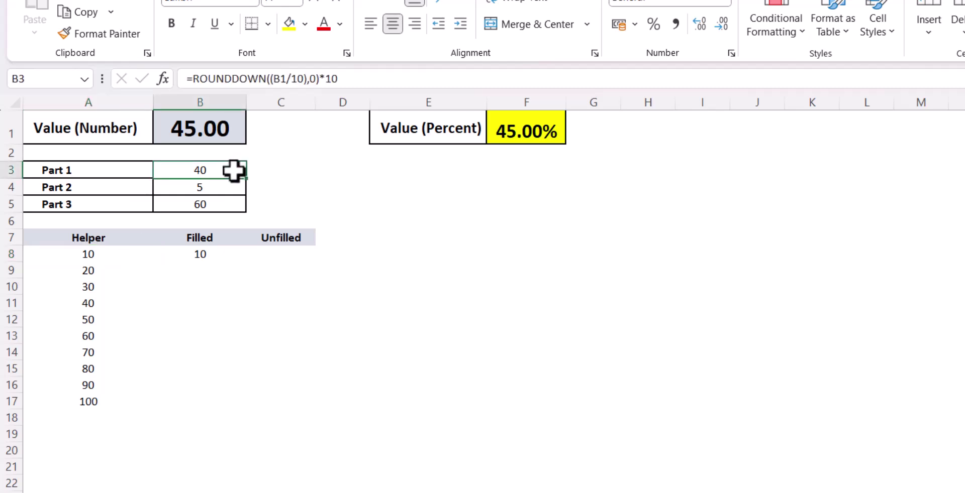
Step: Give the Part 1 cell B3 a light-orange fill
{"action": "left_click", "coordinate": [305, 24]}
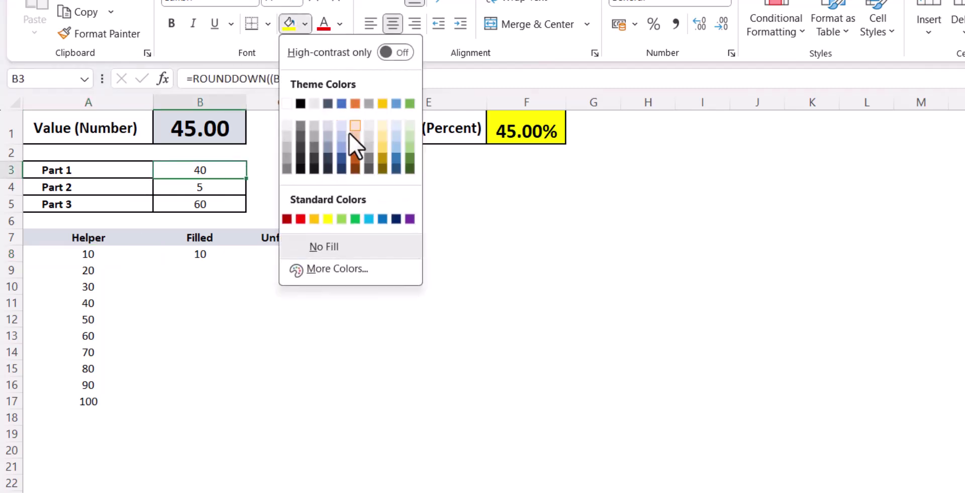
{"action": "left_click", "coordinate": [361, 138]}
{"action": "left_click", "coordinate": [272, 204]}
Step: Copy the B8 IF formula down through B17
{"action": "left_click", "coordinate": [200, 255]}
{"action": "left_click_drag", "start_coordinate": [246, 261], "coordinate": [244, 416]}
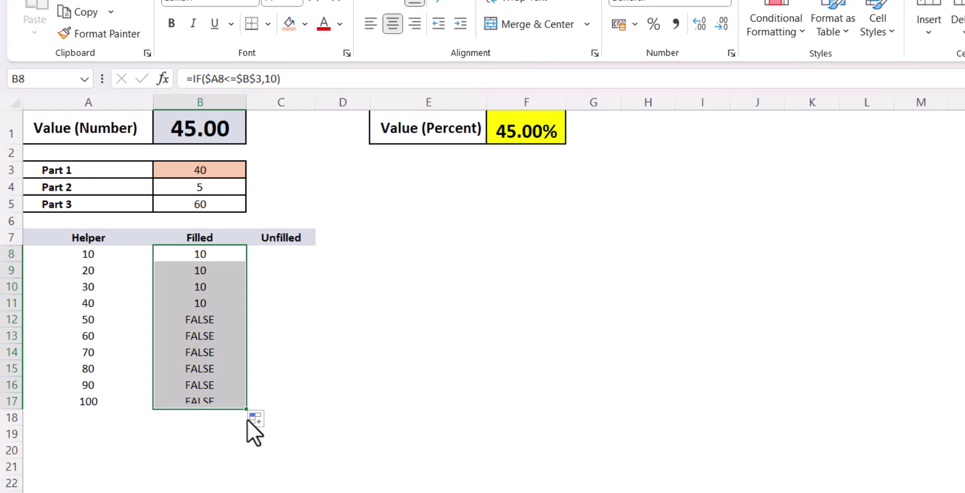
{"action": "left_click", "coordinate": [198, 304]}
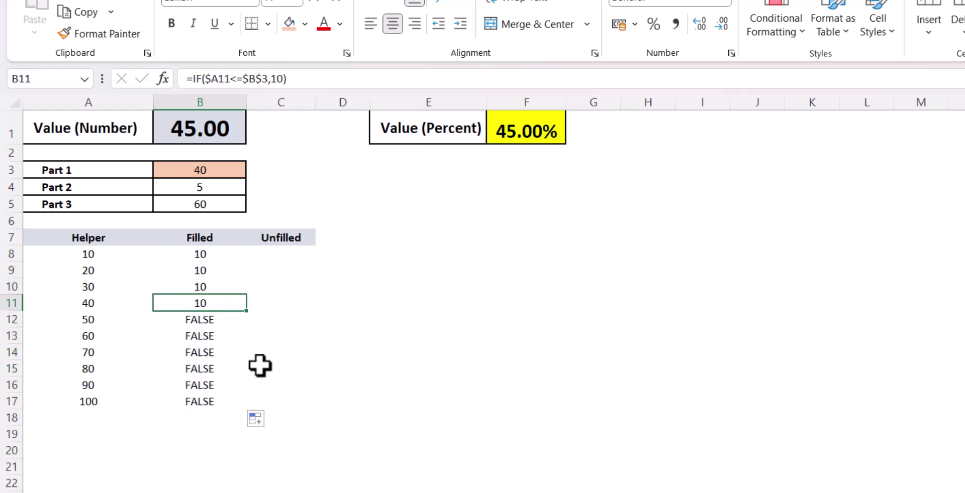
{"action": "left_click", "coordinate": [213, 174]}
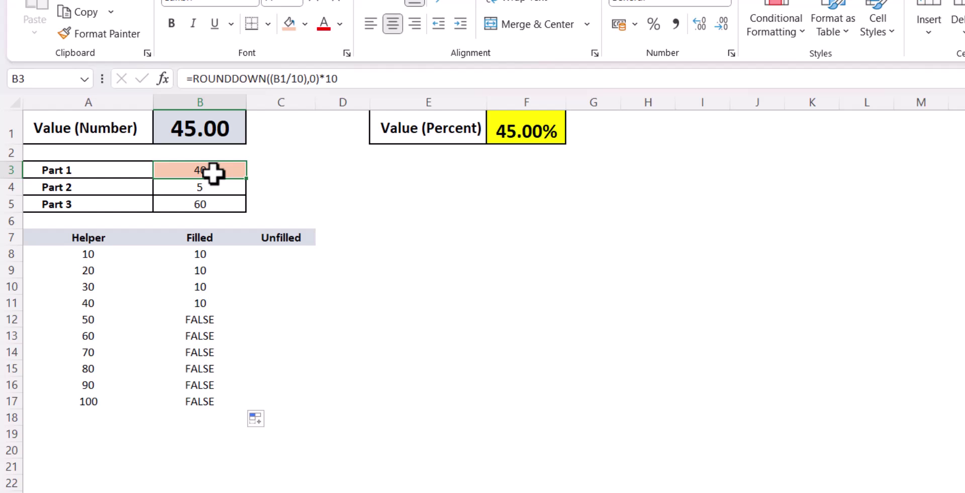
Step: Test 65% in F1: helpers 10–60 return 10 and 70–100 return FALSE
{"action": "left_click", "coordinate": [502, 131]}
{"action": "type", "text": "65"}
{"action": "key", "text": "Return"}
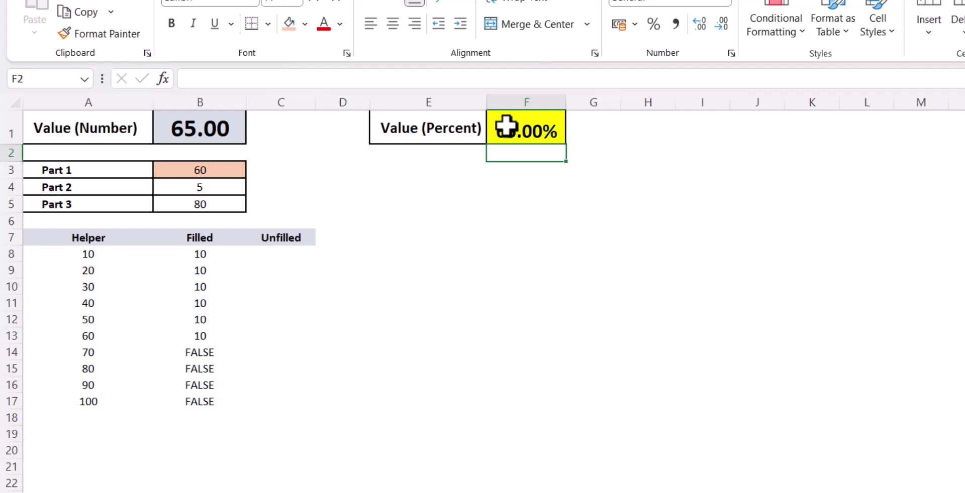
{"action": "left_click_drag", "start_coordinate": [196, 256], "coordinate": [200, 336]}
{"action": "left_click", "coordinate": [289, 335]}
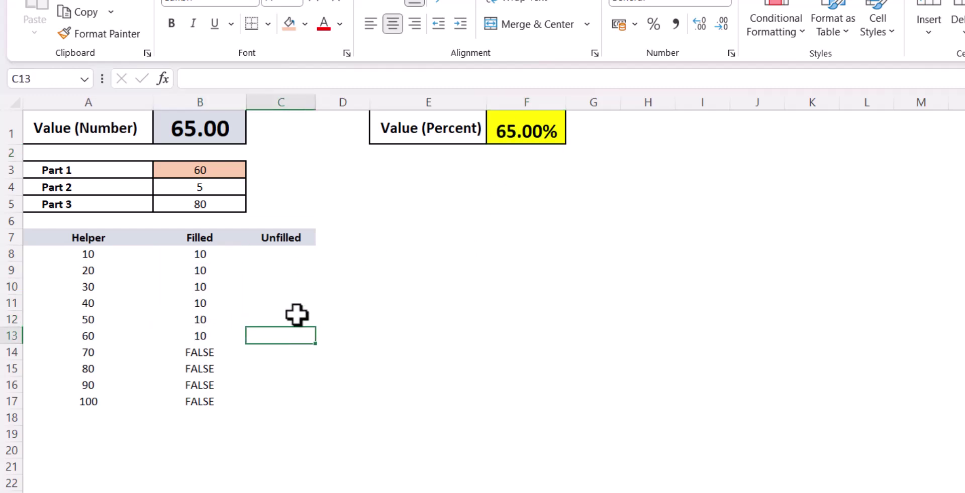
{"action": "left_click", "coordinate": [196, 357]}
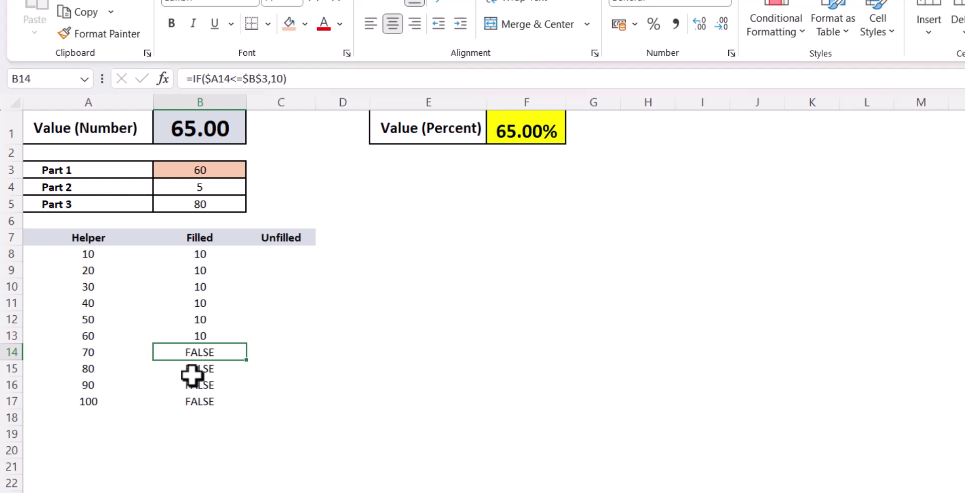
{"action": "left_click", "coordinate": [204, 254]}
{"action": "left_click", "coordinate": [280, 80]}
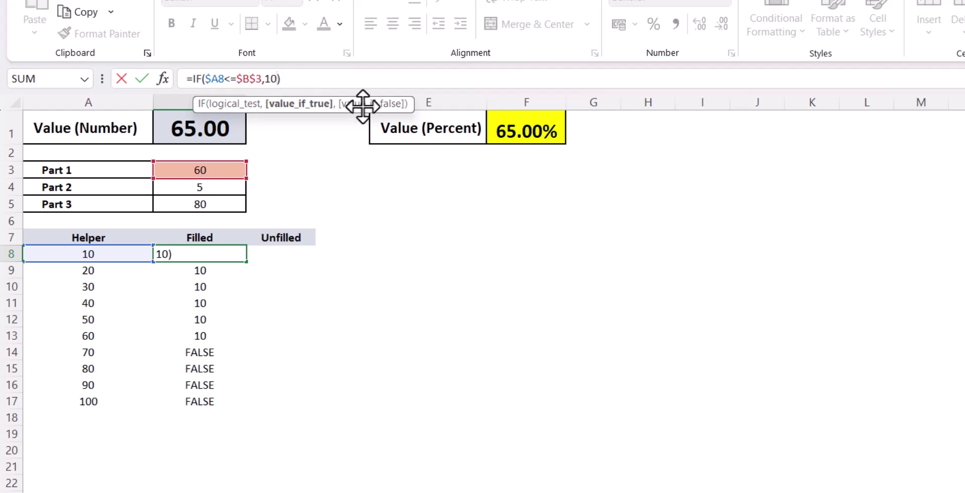
Step: Complete B8's formula as =IF($A8<=$B$3,10,IF($A8<$B$5,$B$4,0)) with locked Part references
{"action": "type", "text": ",IF("}
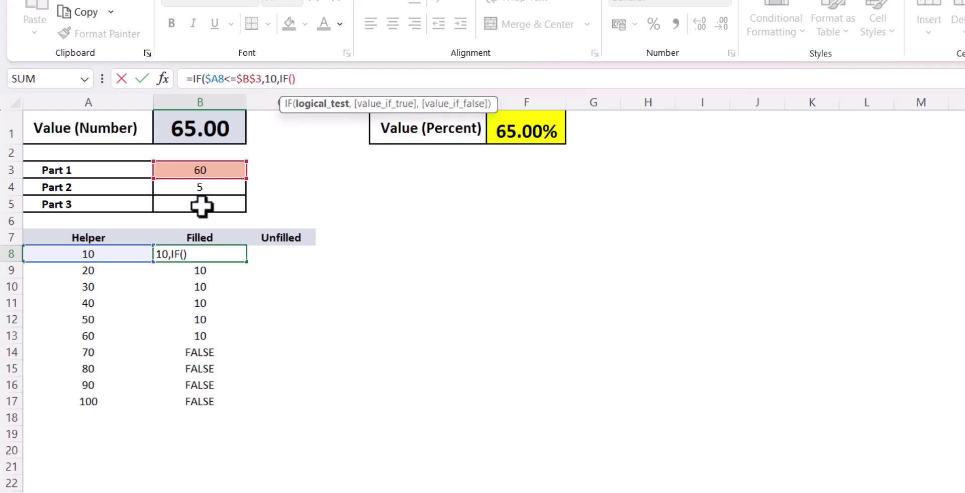
{"action": "left_click", "coordinate": [121, 253]}
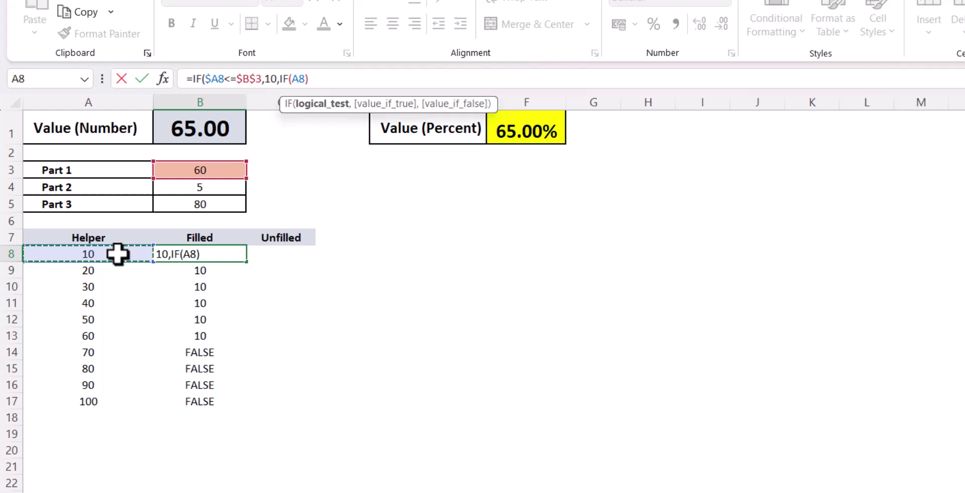
{"action": "key", "text": "F4"}
{"action": "key", "text": "F4"}
{"action": "key", "text": "F4"}
{"action": "type", "text": "<"}
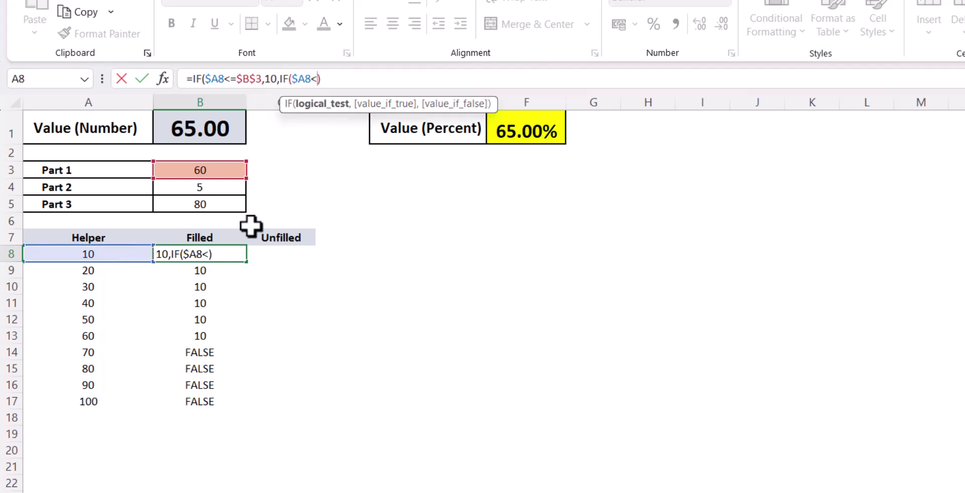
{"action": "left_click", "coordinate": [223, 205]}
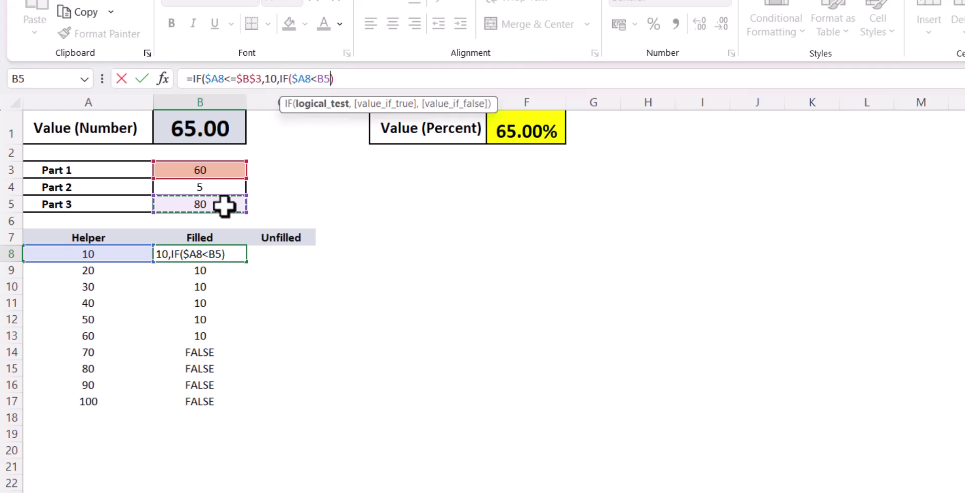
{"action": "key", "text": "F4"}
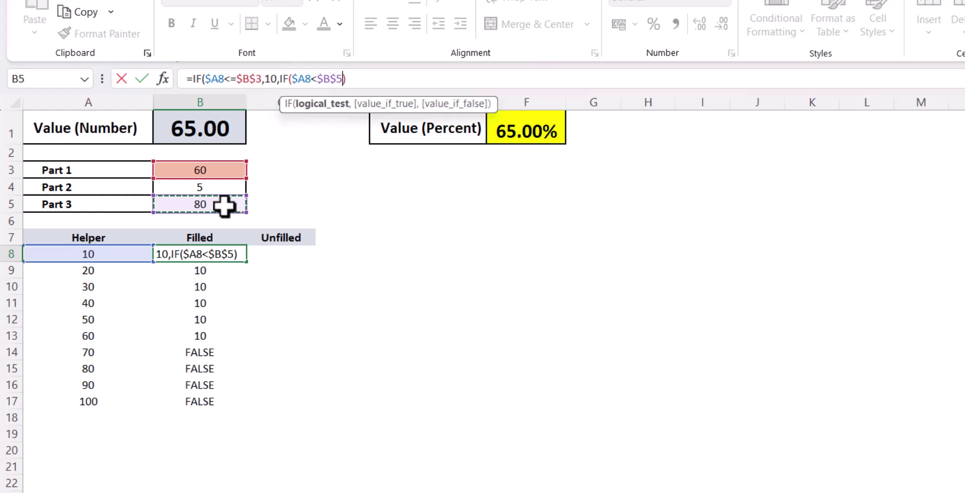
{"action": "type", "text": ","}
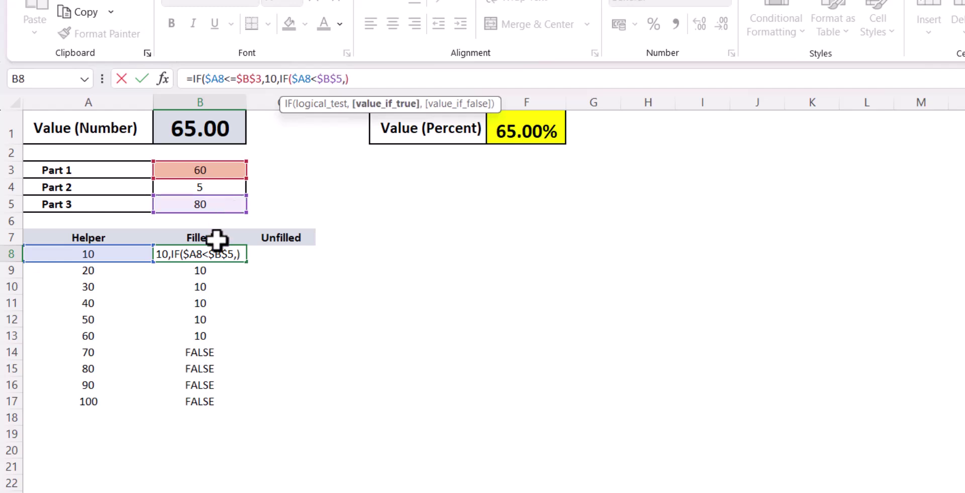
{"action": "left_click", "coordinate": [205, 187]}
{"action": "key", "text": "F4"}
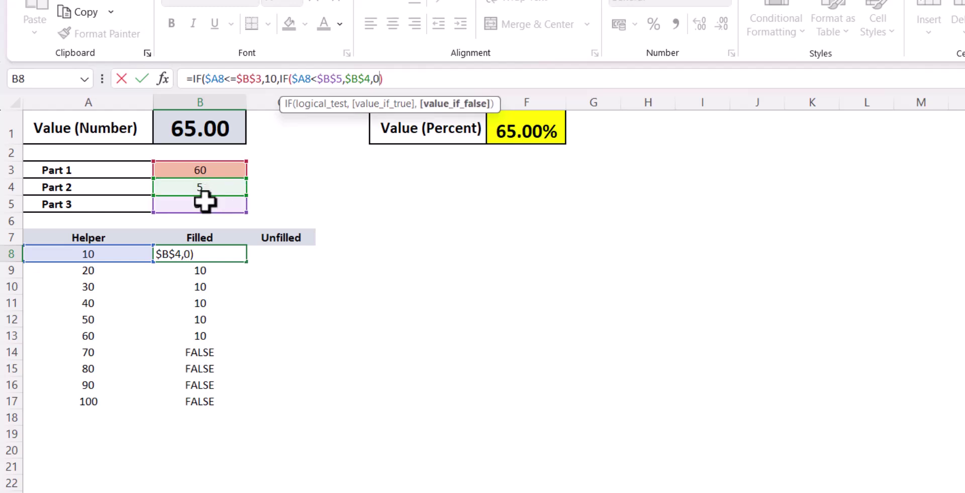
{"action": "type", "text": ")"}
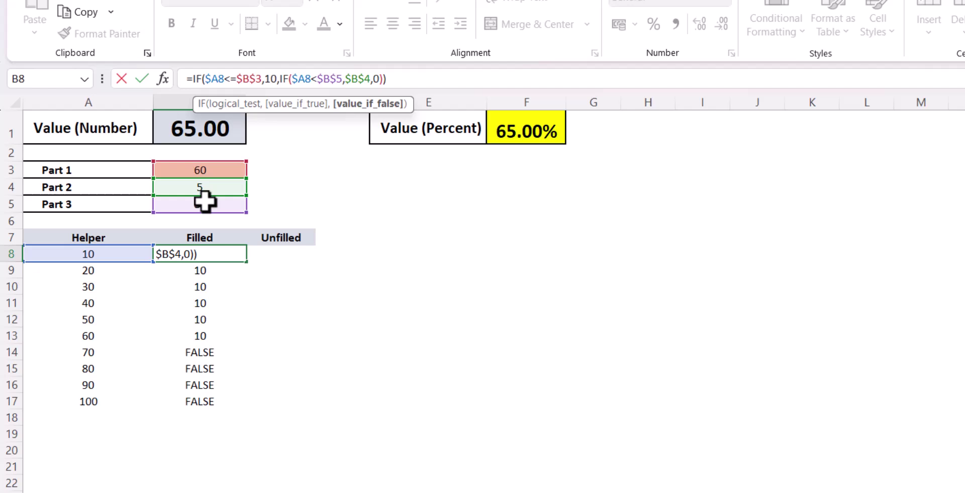
{"action": "key", "text": "Return"}
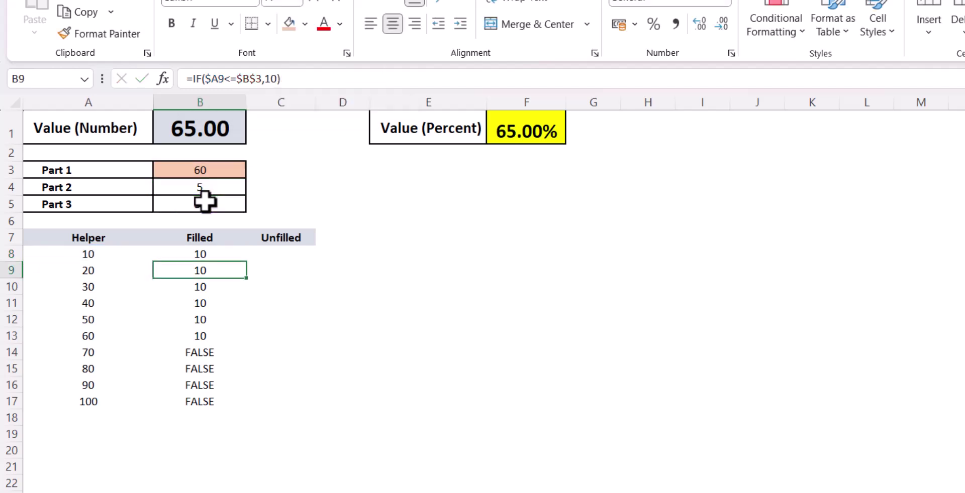
{"action": "left_click", "coordinate": [240, 258]}
Step: Copy the nested Filled formula from B8 down through B17
{"action": "left_click_drag", "start_coordinate": [251, 261], "coordinate": [249, 406]}
{"action": "left_click", "coordinate": [212, 353]}
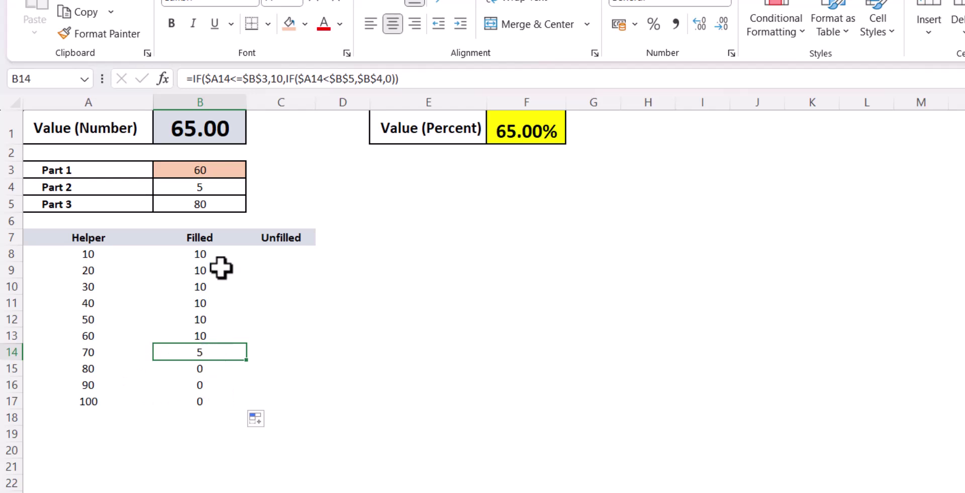
{"action": "left_click", "coordinate": [219, 202]}
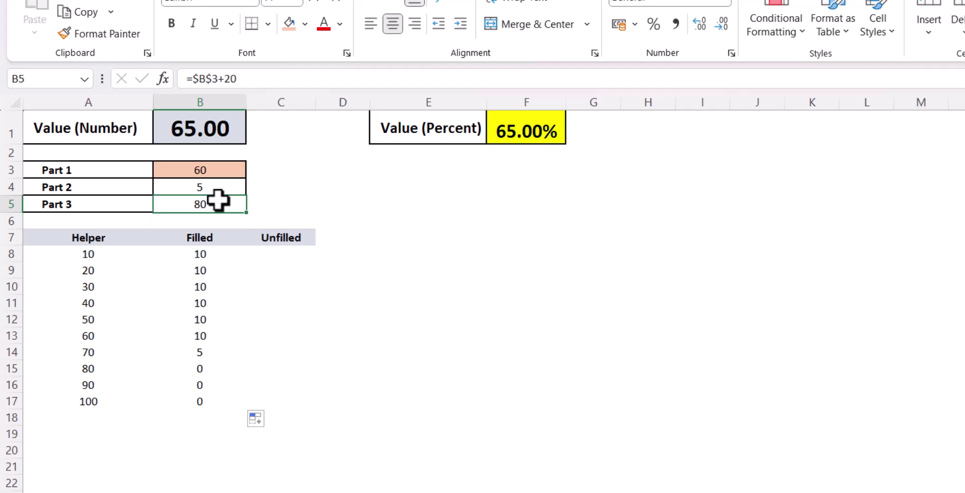
Step: Change the percentage in F1 to 87.25 so row 16 shows 7.25
{"action": "left_click", "coordinate": [542, 128]}
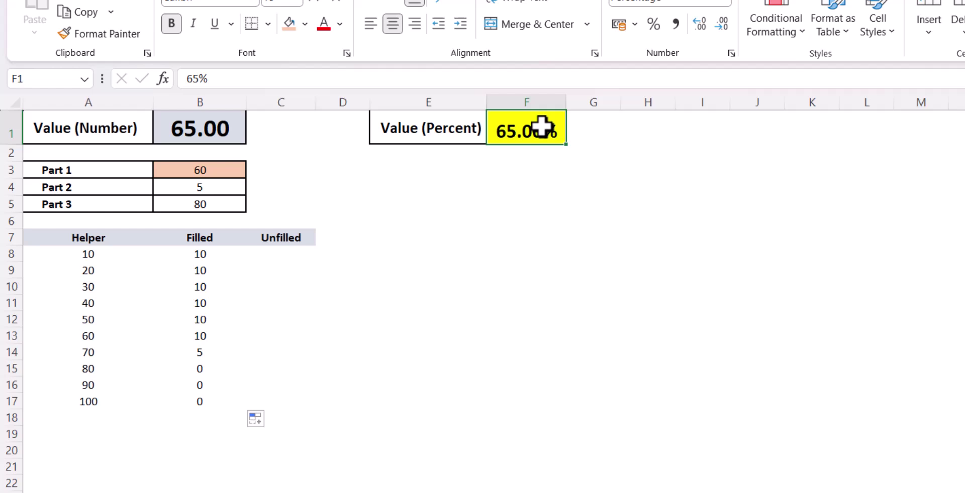
{"action": "type", "text": "87.25"}
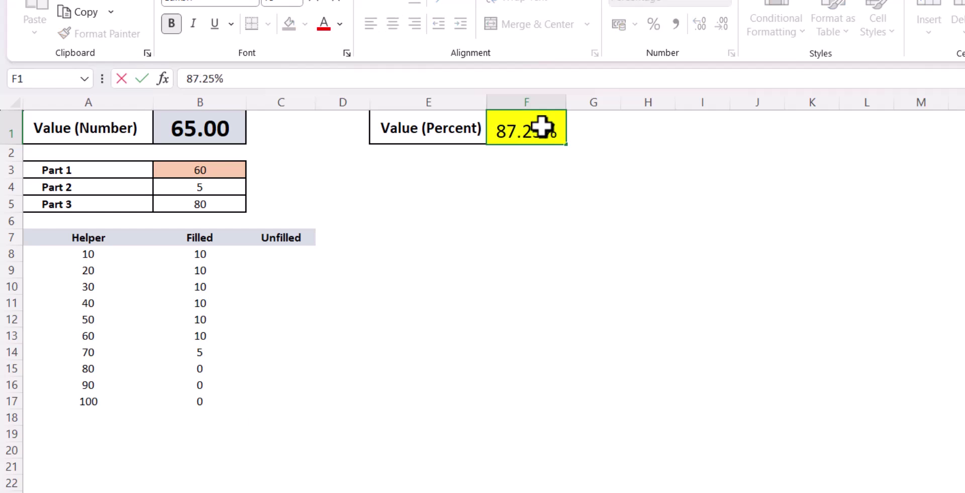
{"action": "key", "text": "Return"}
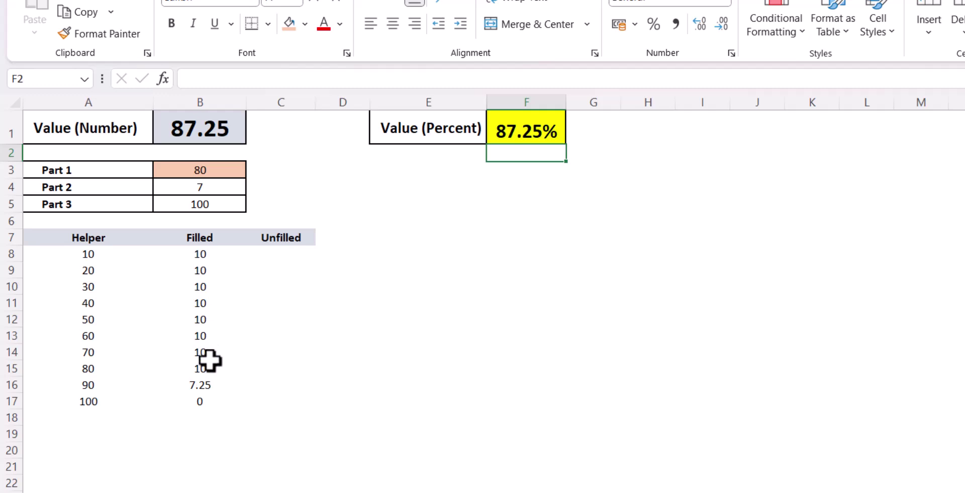
{"action": "left_click", "coordinate": [215, 386]}
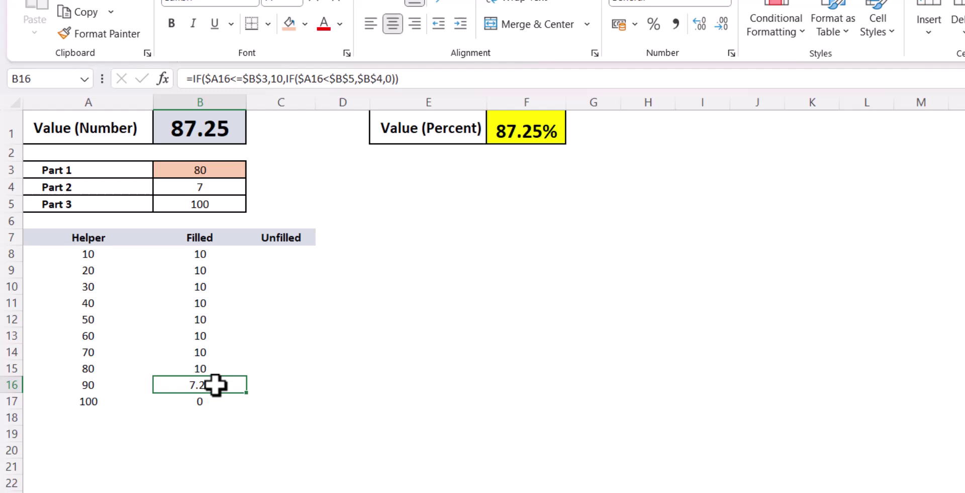
Step: Enter 10 in C8 and paste it into C9:C17
{"action": "left_click", "coordinate": [278, 252]}
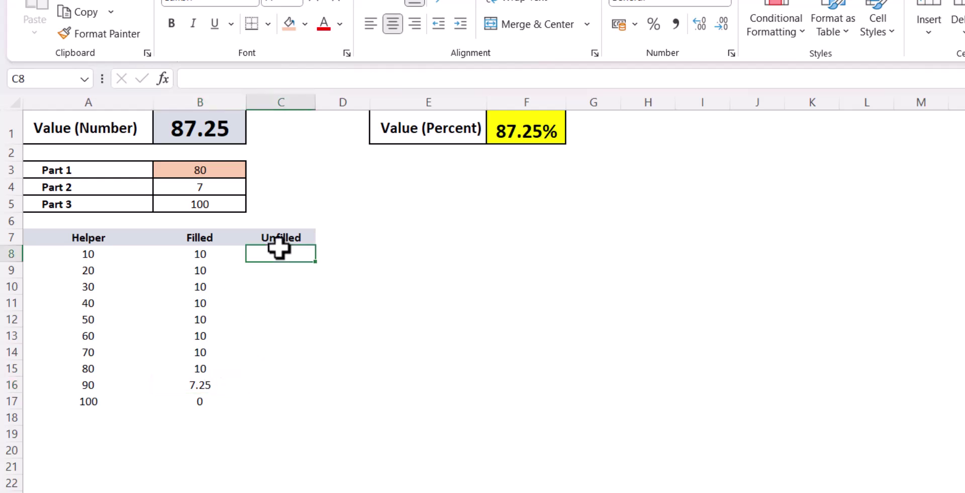
{"action": "type", "text": "10"}
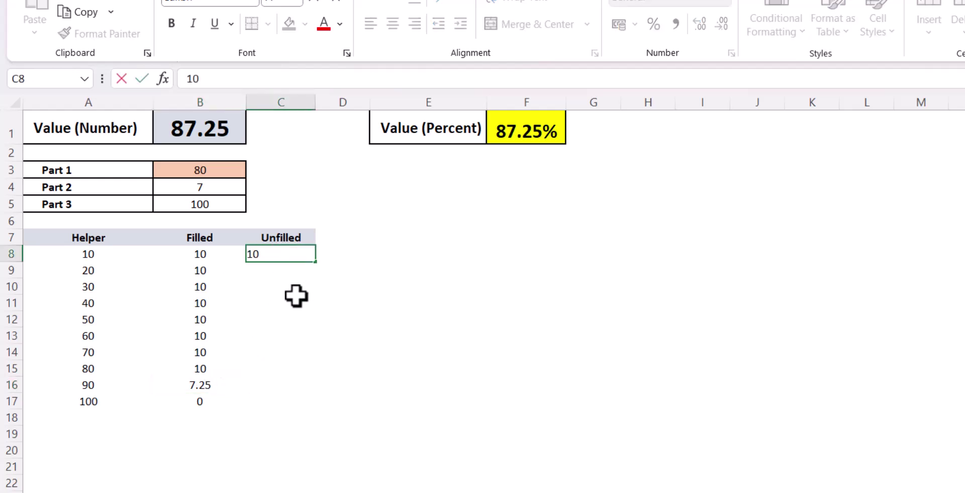
{"action": "left_click", "coordinate": [296, 296]}
{"action": "left_click", "coordinate": [286, 256]}
{"action": "key", "text": "ctrl+c"}
{"action": "left_click_drag", "start_coordinate": [275, 274], "coordinate": [271, 398]}
{"action": "key", "text": "ctrl+v"}
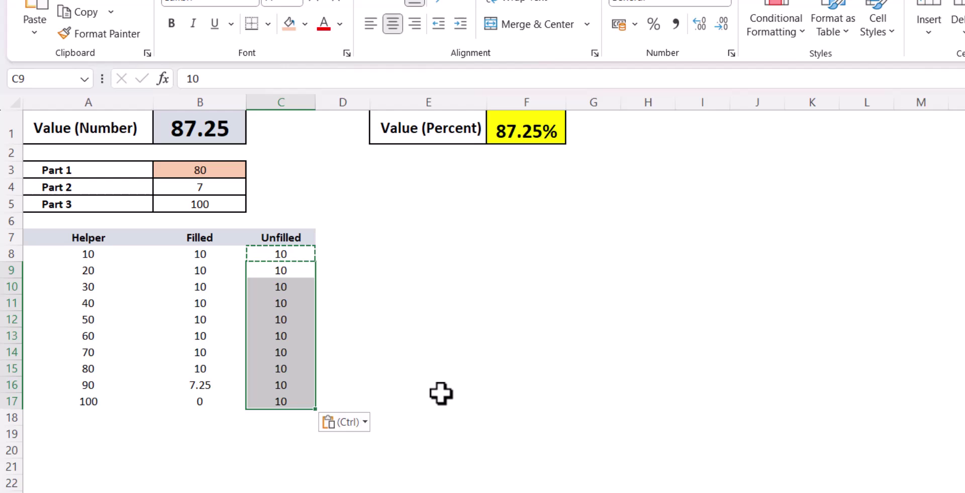
{"action": "left_click", "coordinate": [453, 393]}
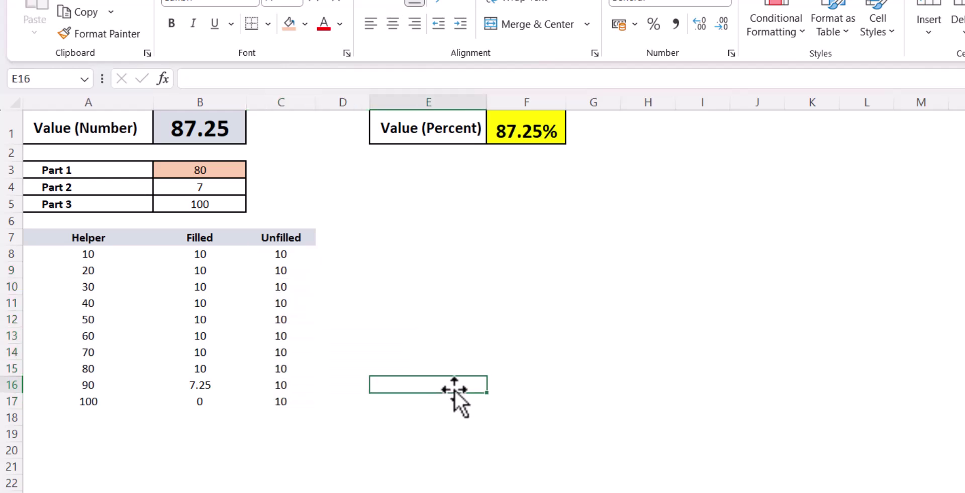
{"action": "left_click", "coordinate": [214, 255]}
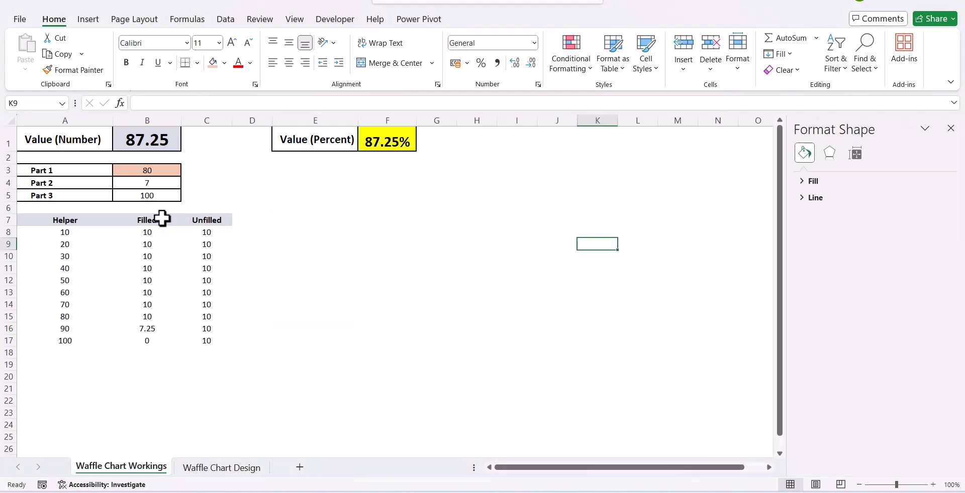
Step: Insert a clustered bar chart of B7:C17 and place it beside the data
{"action": "left_click_drag", "start_coordinate": [162, 218], "coordinate": [191, 340]}
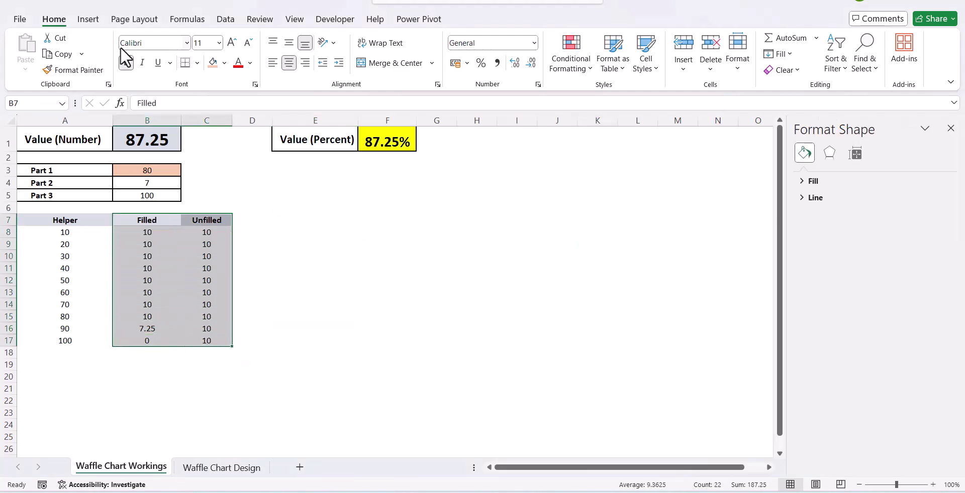
{"action": "left_click", "coordinate": [89, 19]}
{"action": "left_click", "coordinate": [384, 40]}
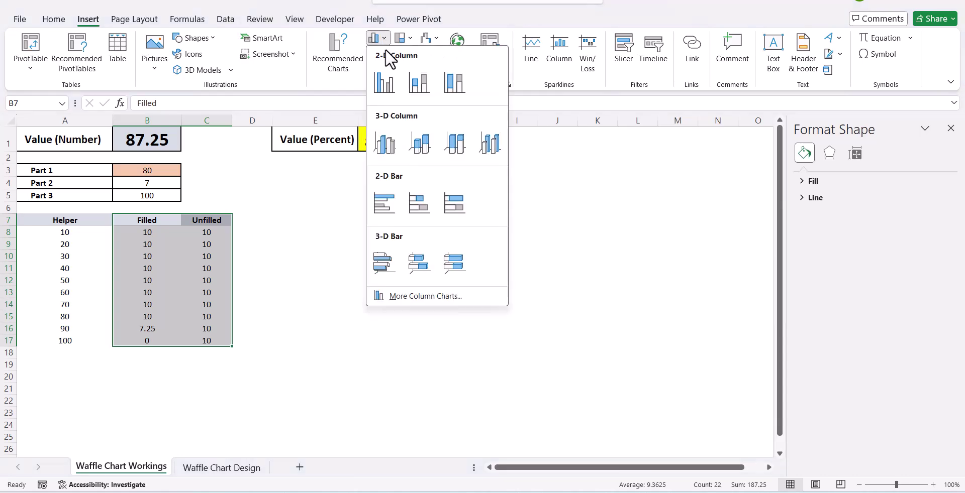
{"action": "left_click", "coordinate": [382, 199]}
{"action": "left_click_drag", "start_coordinate": [379, 200], "coordinate": [444, 167]}
{"action": "left_click", "coordinate": [510, 390]}
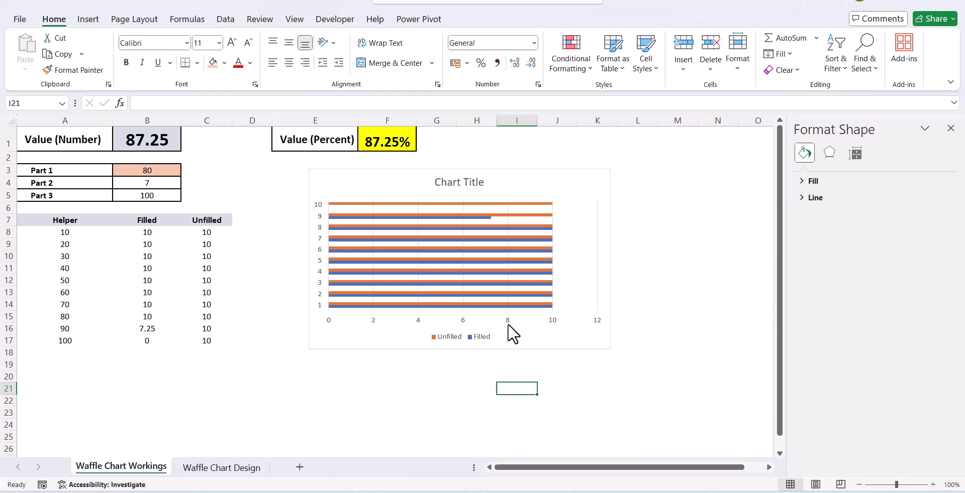
Step: Set the horizontal value axis maximum to 10
{"action": "left_click", "coordinate": [507, 322]}
{"action": "right_click", "coordinate": [508, 322]}
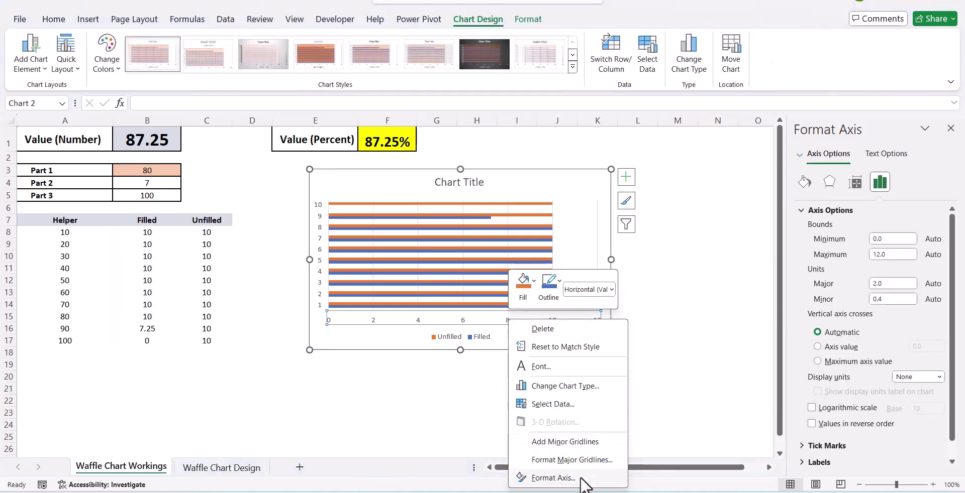
{"action": "left_click", "coordinate": [553, 478]}
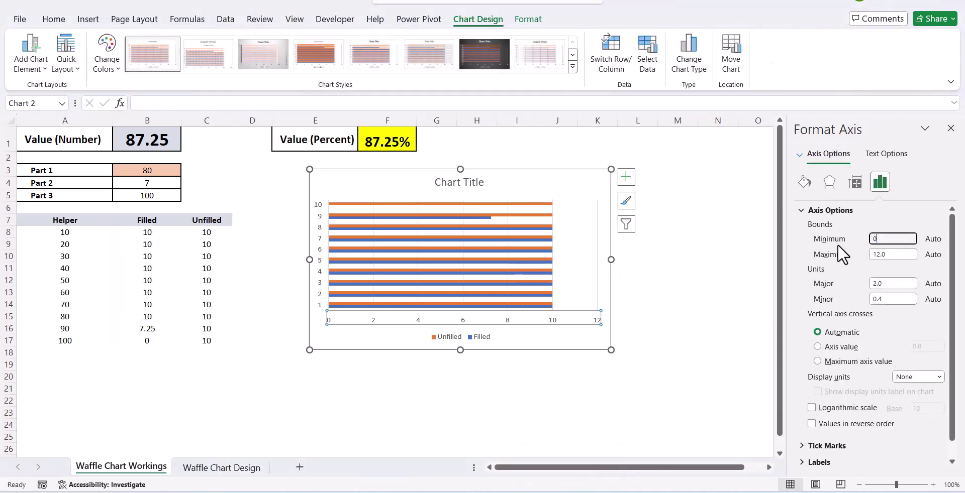
{"action": "double_click", "coordinate": [896, 256]}
{"action": "type", "text": "10"}
{"action": "key", "text": "Return"}
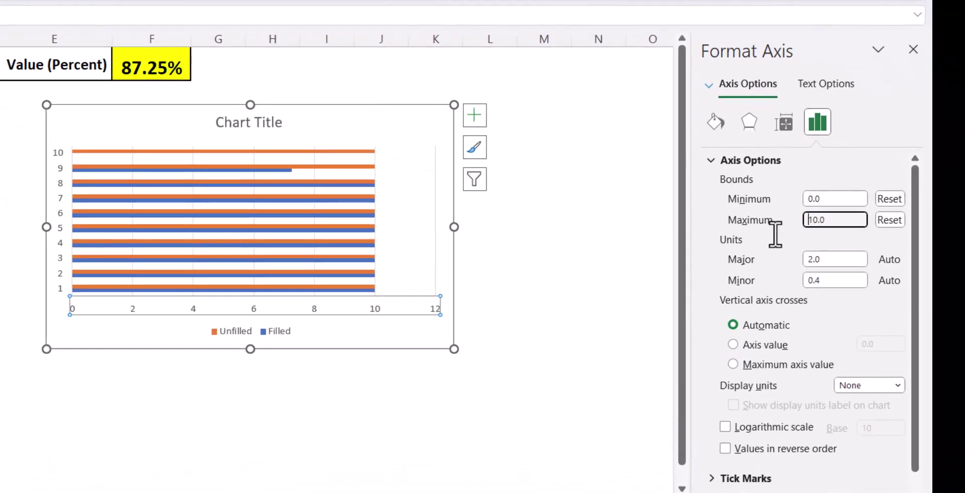
{"action": "left_click", "coordinate": [540, 302]}
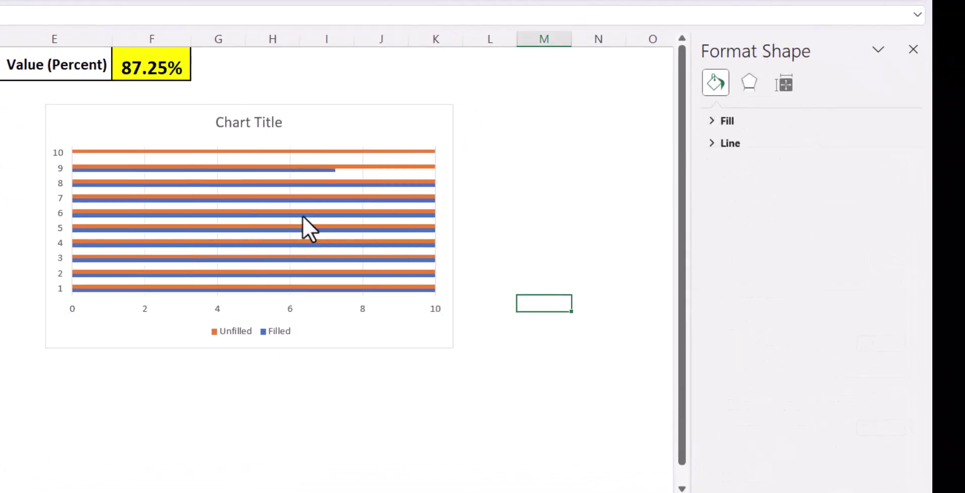
Step: Delete the chart title and both the vertical and horizontal axes
{"action": "left_click", "coordinate": [144, 162]}
{"action": "left_click", "coordinate": [191, 153]}
{"action": "left_click", "coordinate": [245, 120]}
{"action": "key", "text": "Delete"}
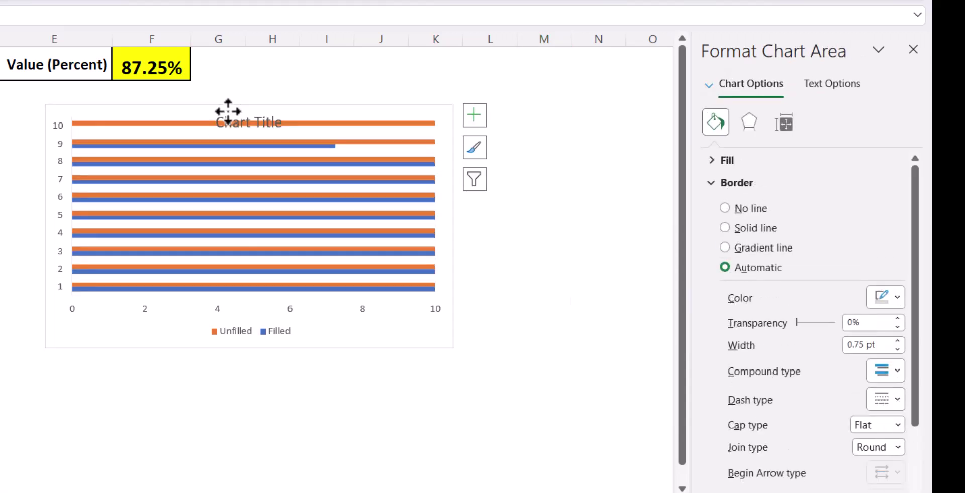
{"action": "left_click", "coordinate": [59, 212]}
{"action": "key", "text": "Delete"}
{"action": "left_click", "coordinate": [132, 309]}
{"action": "key", "text": "Delete"}
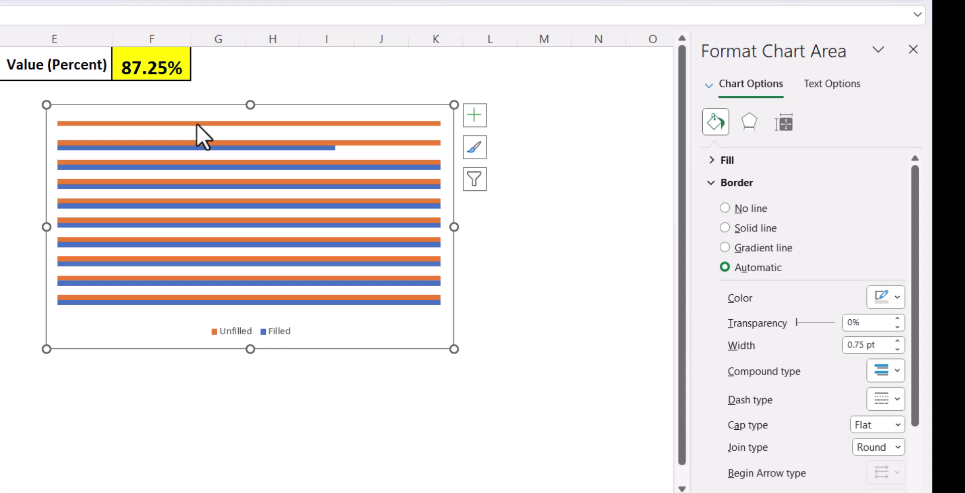
Step: Set the Unfilled series to 100% overlap and 49% gap width
{"action": "left_click", "coordinate": [197, 125]}
{"action": "right_click", "coordinate": [197, 124]}
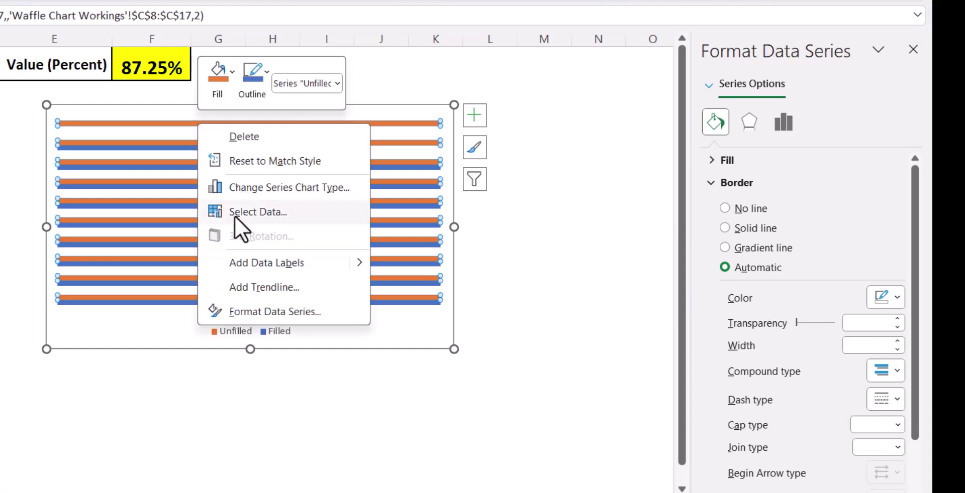
{"action": "left_click", "coordinate": [250, 313]}
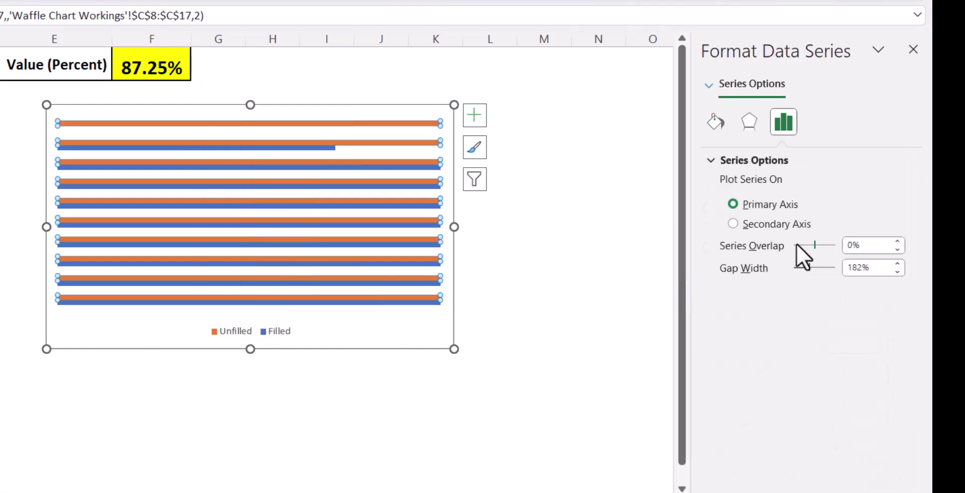
{"action": "left_click_drag", "start_coordinate": [814, 247], "coordinate": [828, 245]}
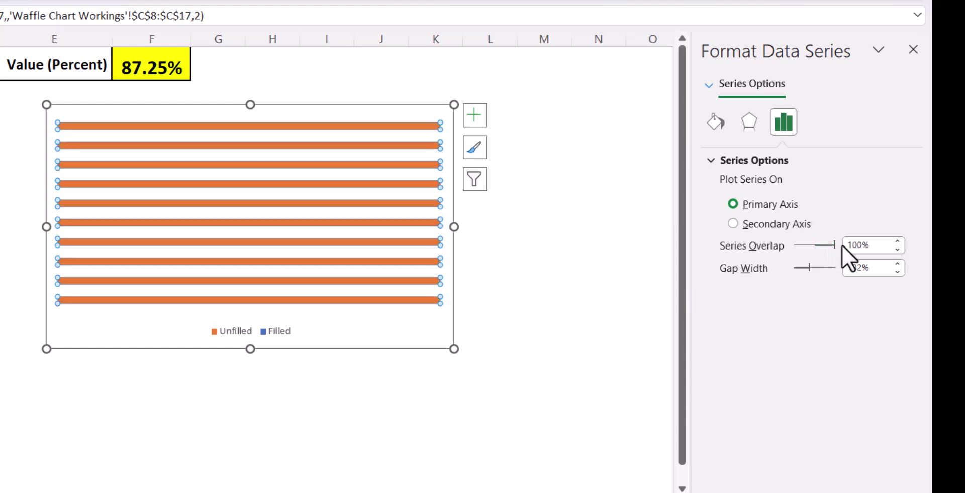
{"action": "left_click_drag", "start_coordinate": [809, 264], "coordinate": [798, 270]}
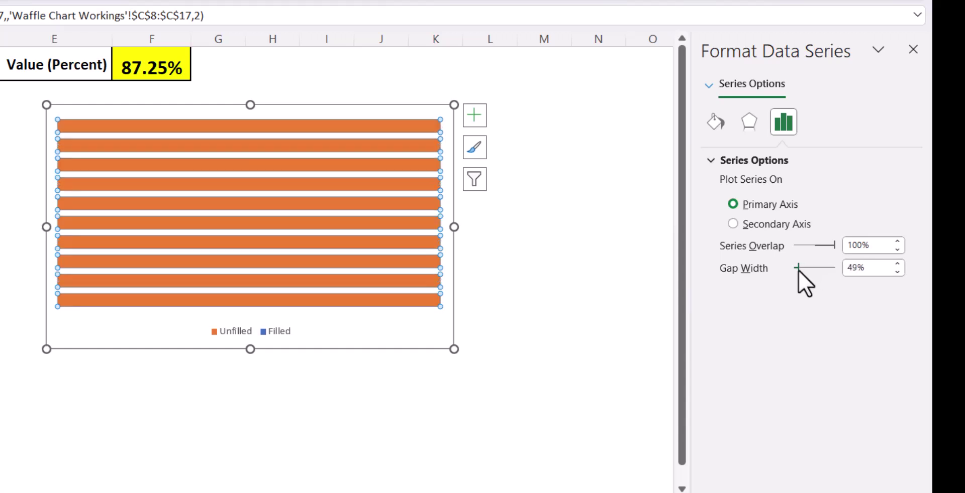
{"action": "left_click", "coordinate": [583, 272]}
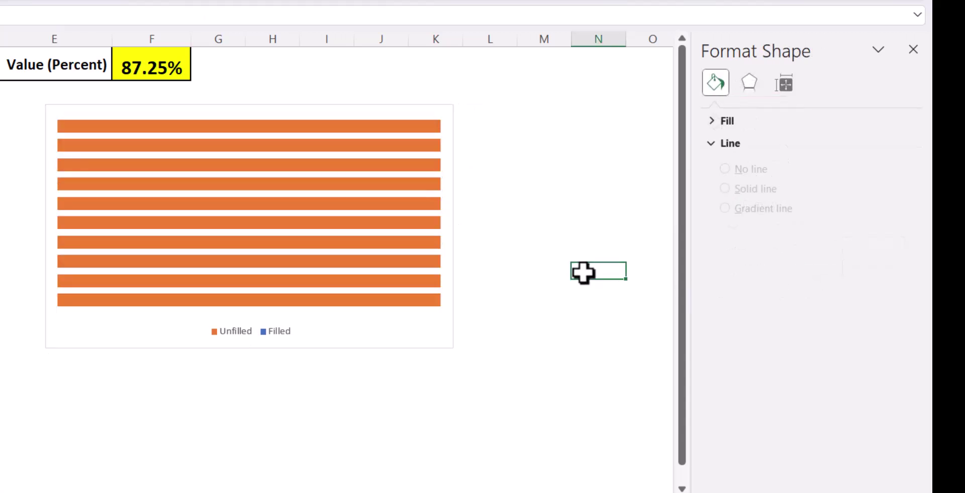
Step: Move the Filled series after Unfilled in Select Data Source so blue bars show in front
{"action": "left_click", "coordinate": [294, 105]}
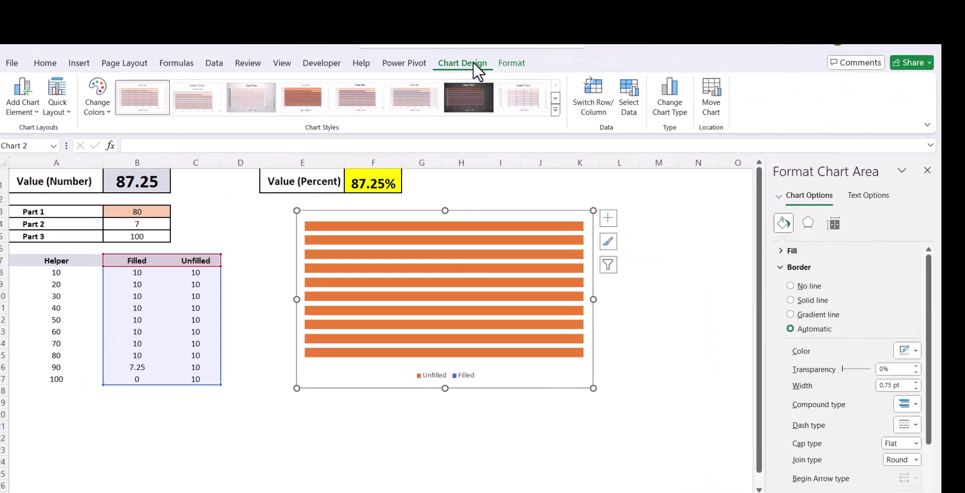
{"action": "left_click", "coordinate": [628, 101]}
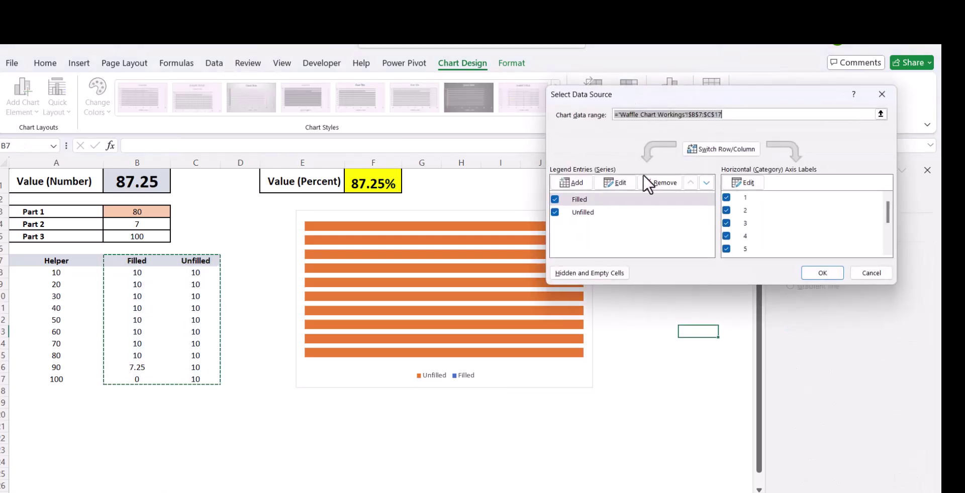
{"action": "left_click", "coordinate": [617, 200]}
{"action": "left_click", "coordinate": [705, 184]}
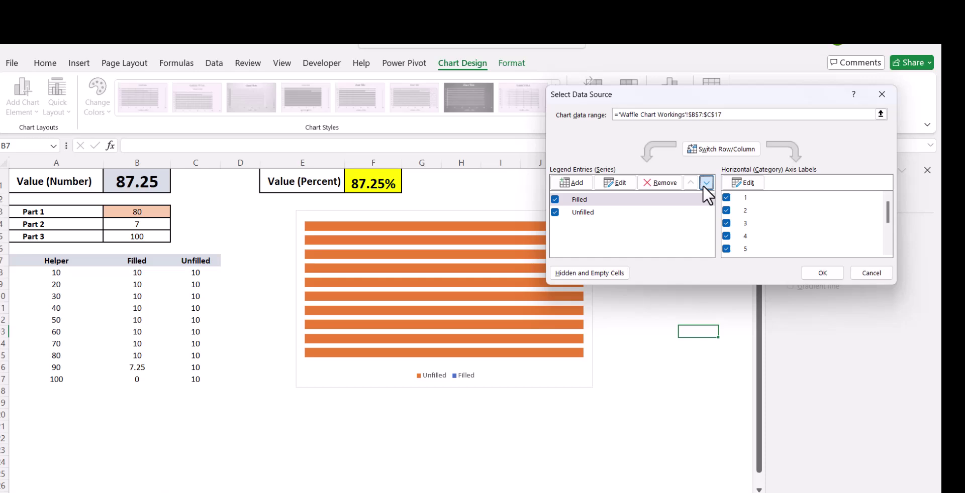
{"action": "left_click", "coordinate": [815, 273]}
{"action": "left_click", "coordinate": [691, 280]}
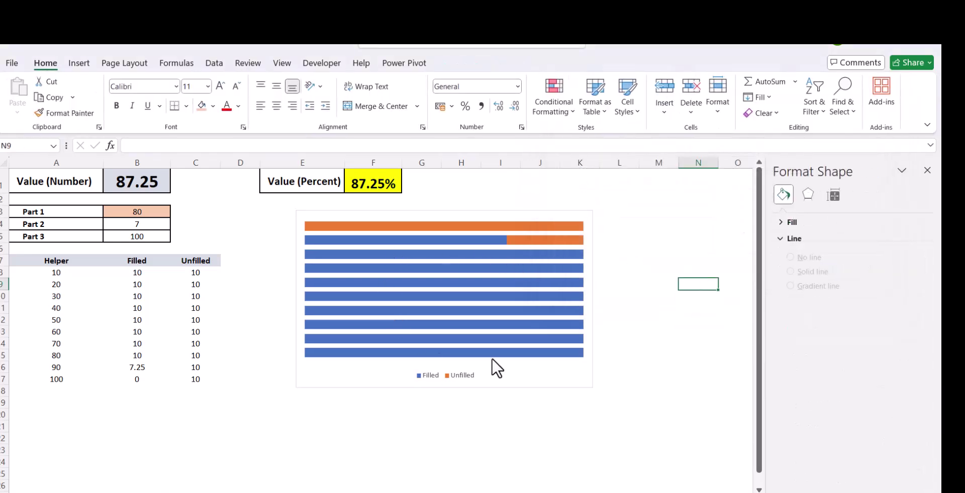
Step: Nudge the chart slightly lower on the sheet and bring up the Shapes gallery
{"action": "left_click_drag", "start_coordinate": [563, 382], "coordinate": [556, 420]}
{"action": "left_click", "coordinate": [655, 365]}
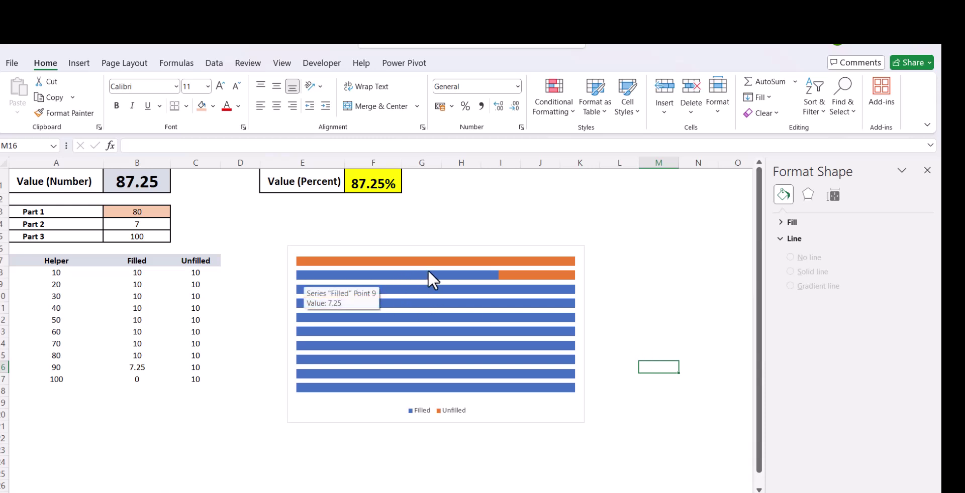
{"action": "mouse_move", "coordinate": [463, 273]}
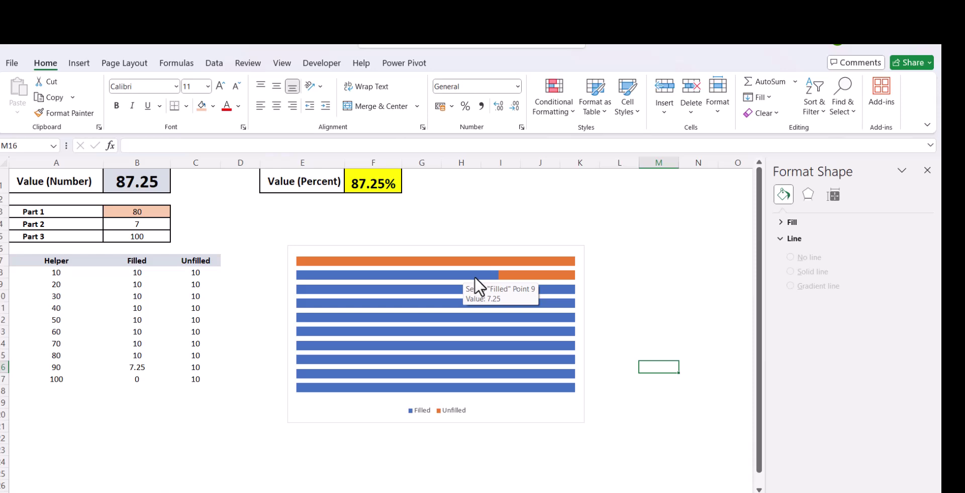
{"action": "left_click", "coordinate": [79, 63]}
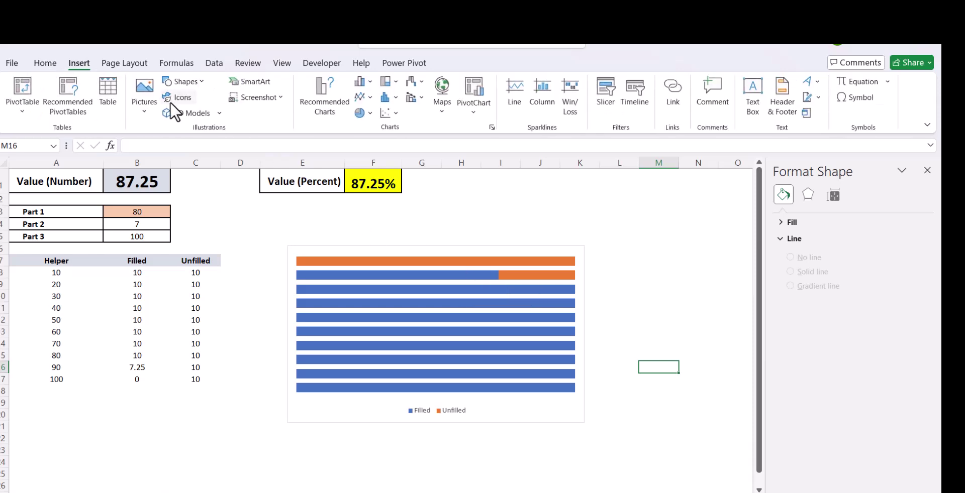
{"action": "left_click", "coordinate": [201, 82]}
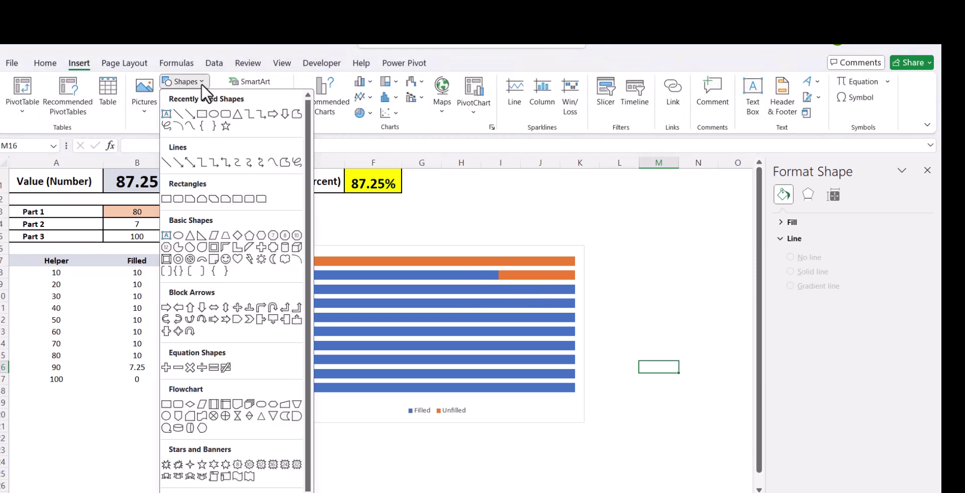
Step: Draw a small square beside Part 1 with green fill and white outline
{"action": "left_click", "coordinate": [203, 114]}
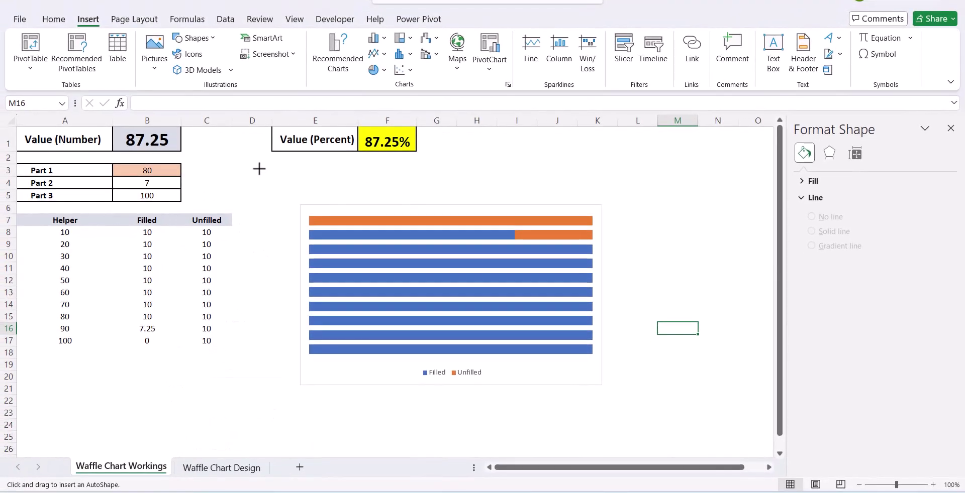
{"action": "left_click_drag", "start_coordinate": [267, 175], "coordinate": [271, 181]}
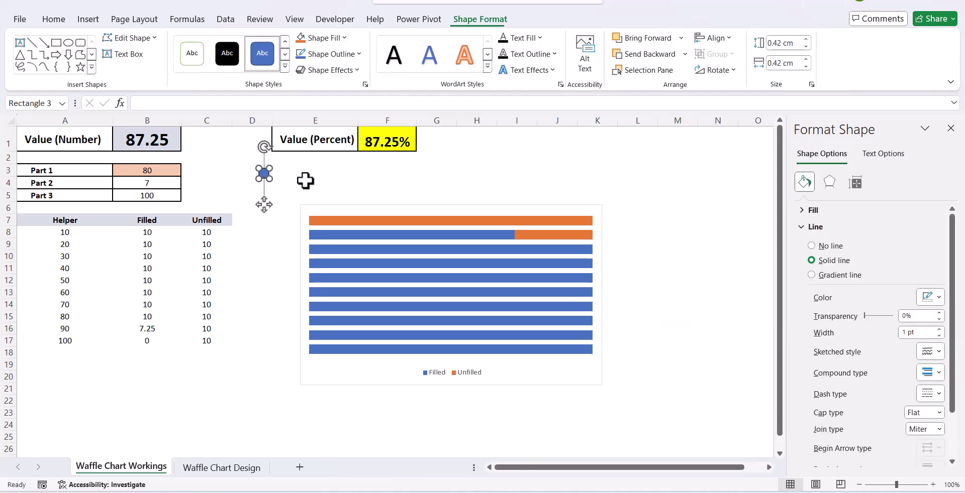
{"action": "left_click", "coordinate": [341, 39]}
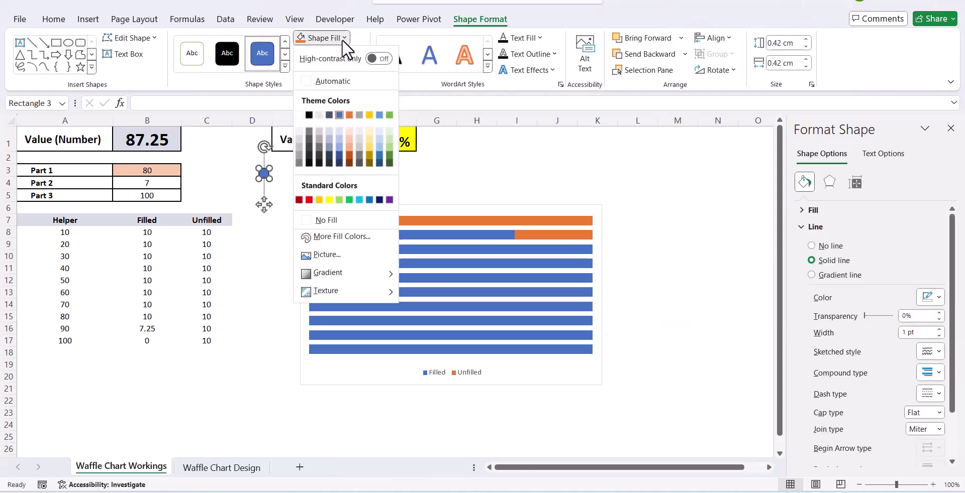
{"action": "left_click", "coordinate": [391, 155]}
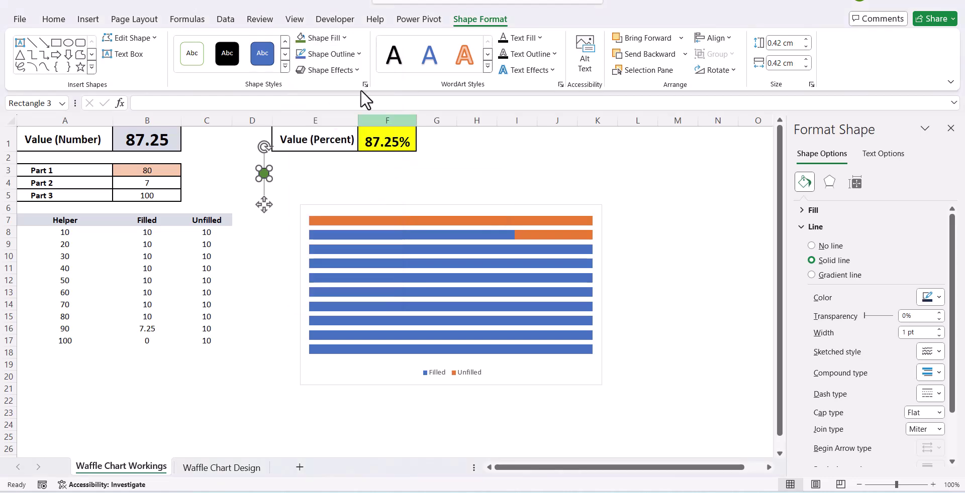
{"action": "left_click", "coordinate": [357, 55]}
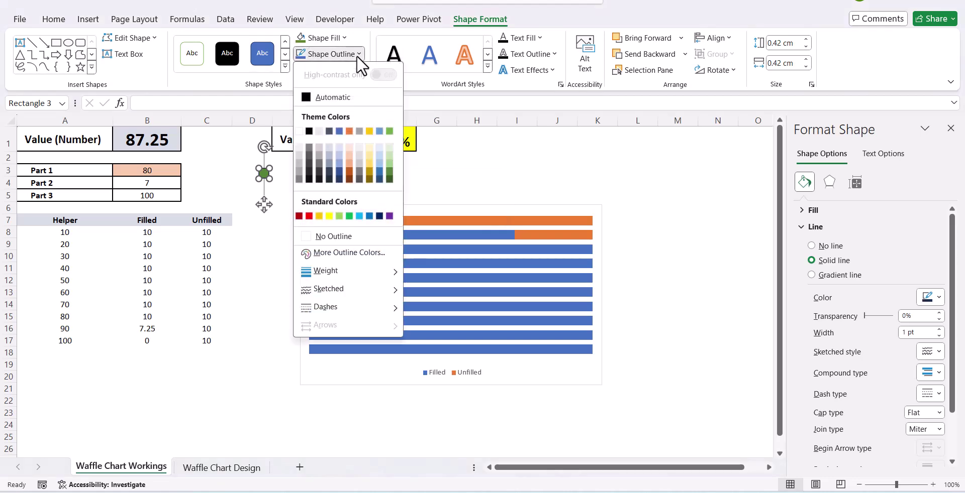
{"action": "left_click", "coordinate": [299, 131]}
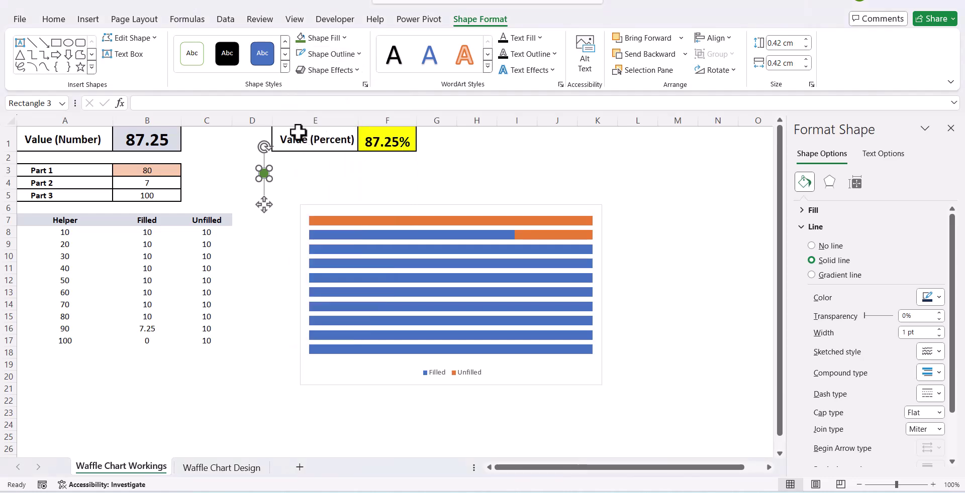
{"action": "left_click", "coordinate": [312, 185]}
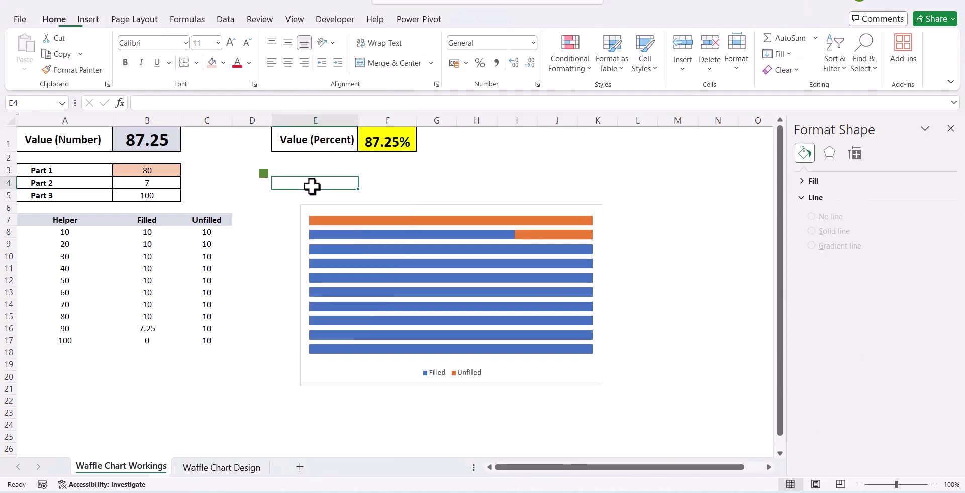
Step: Duplicate the green square, place the copy beside it, and fill it light grey
{"action": "left_click", "coordinate": [265, 175]}
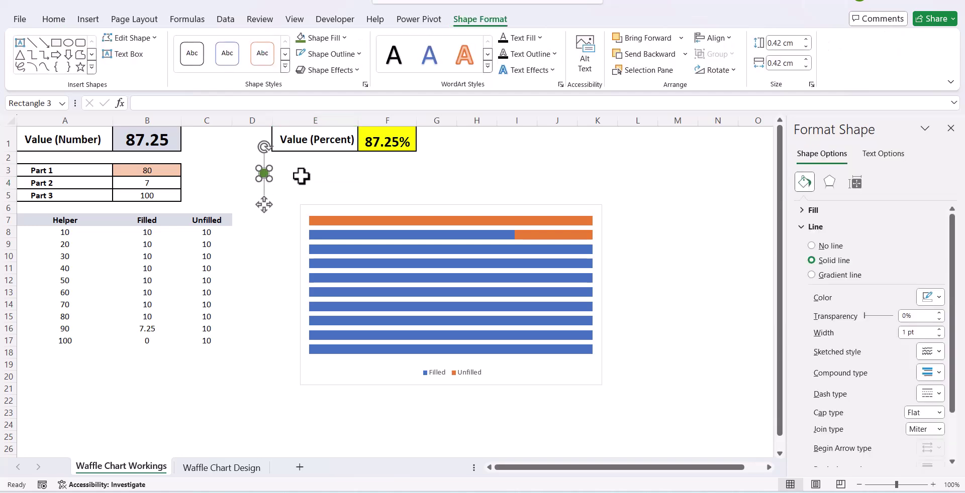
{"action": "key", "text": "ctrl+d"}
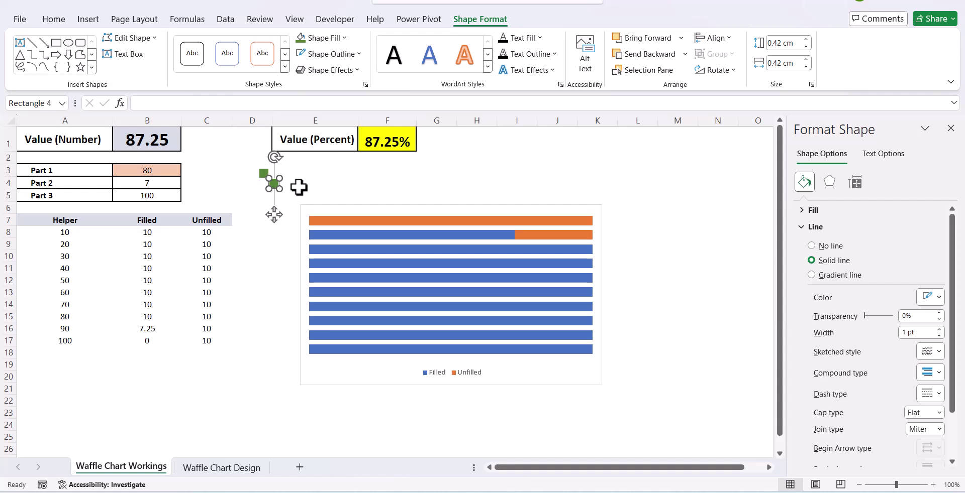
{"action": "left_click_drag", "start_coordinate": [274, 182], "coordinate": [280, 176]}
{"action": "left_click", "coordinate": [340, 38]}
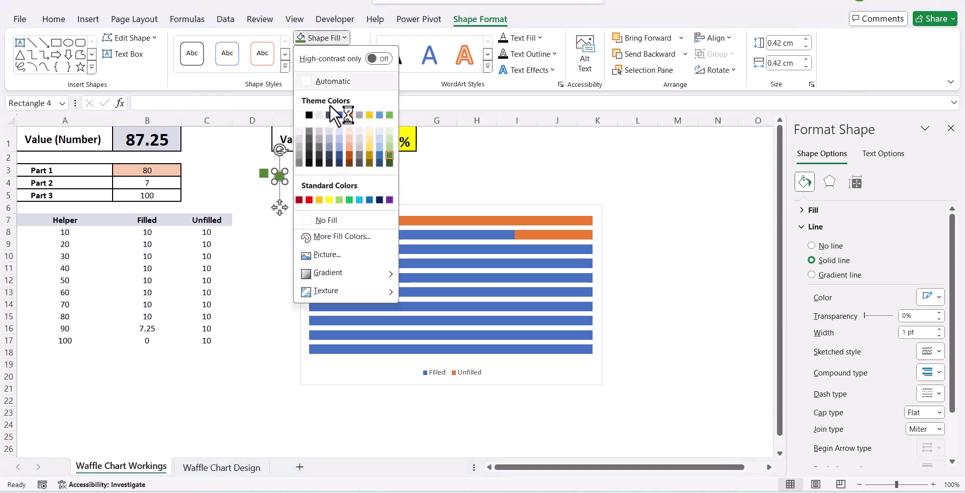
{"action": "left_click", "coordinate": [300, 139]}
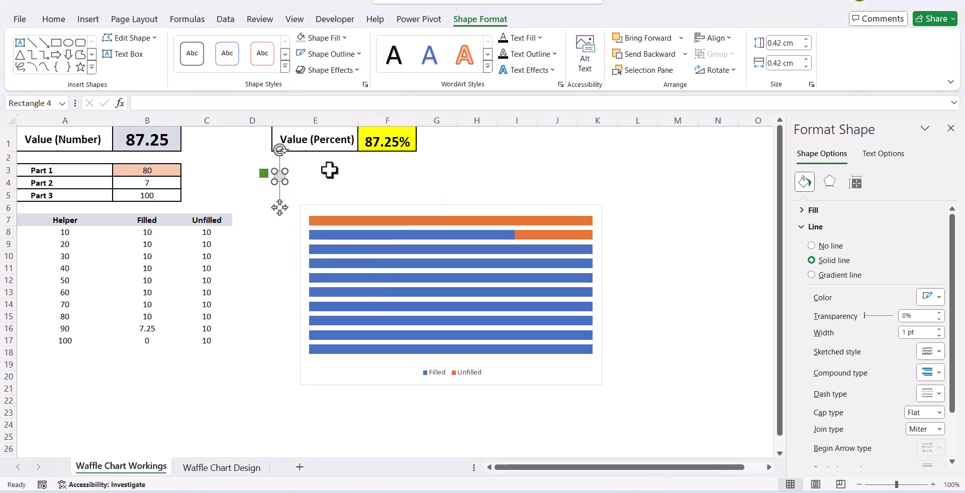
{"action": "left_click", "coordinate": [328, 170]}
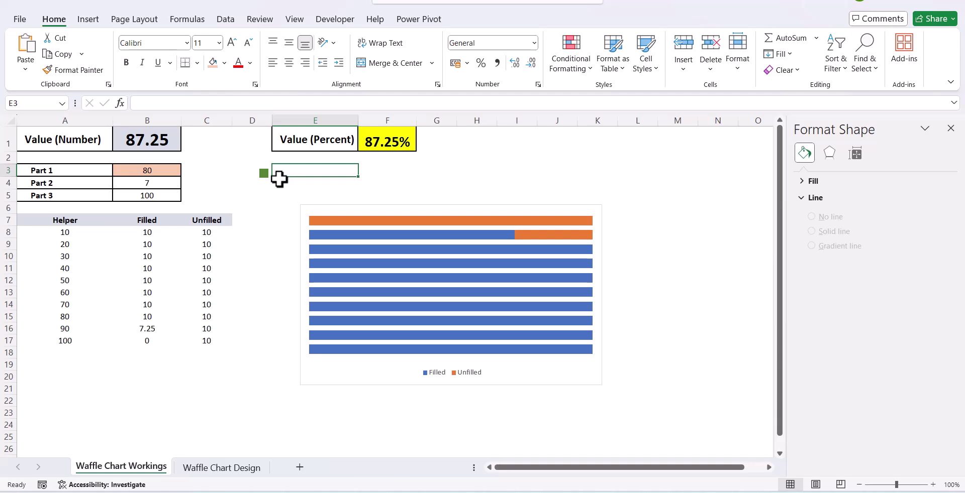
Step: Paste the green square as the picture fill of the Filled bar series
{"action": "left_click", "coordinate": [397, 172]}
{"action": "left_click", "coordinate": [265, 174]}
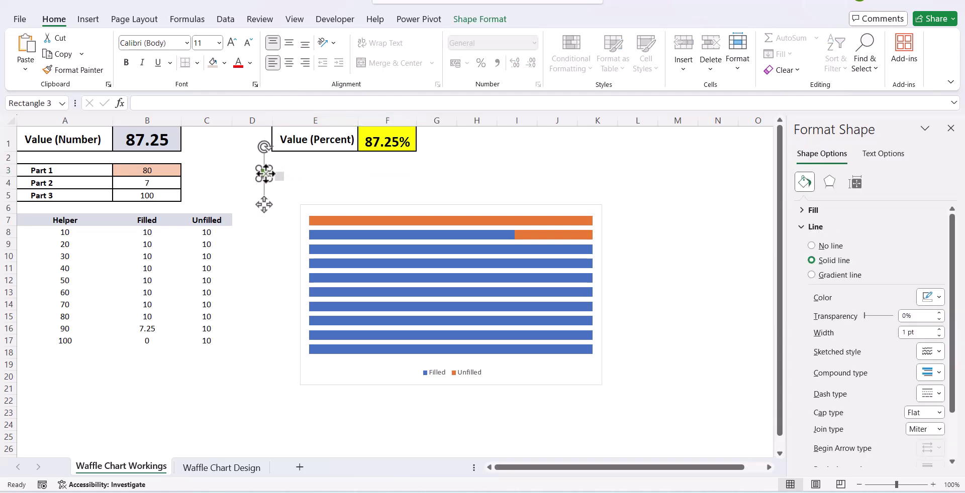
{"action": "left_click", "coordinate": [318, 172]}
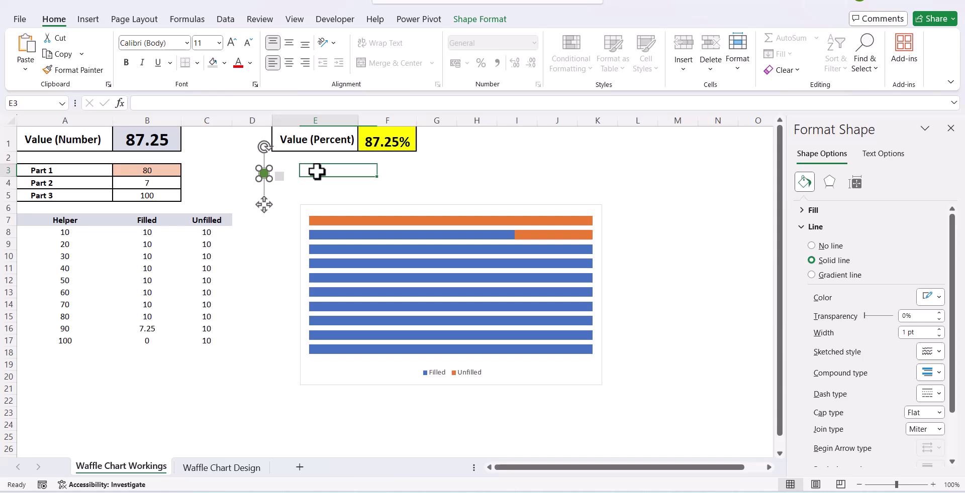
{"action": "left_click", "coordinate": [355, 350]}
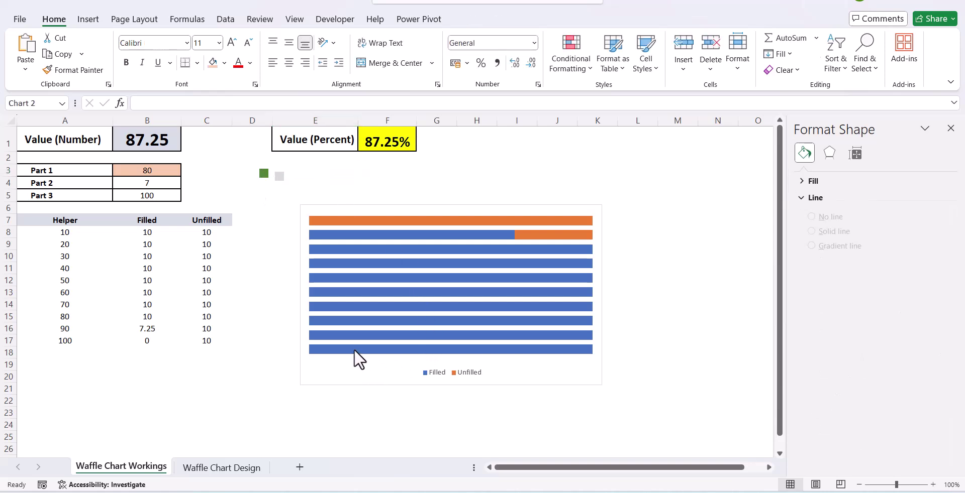
{"action": "key", "text": "ctrl+v"}
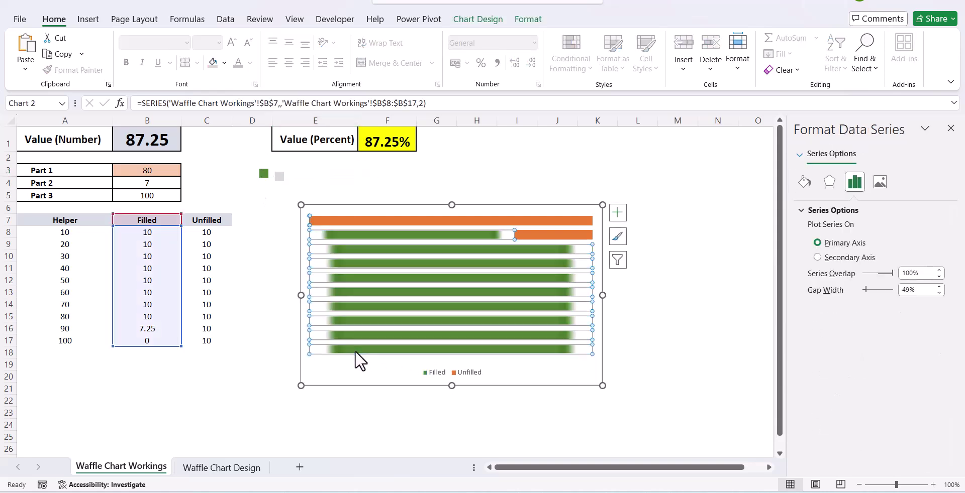
{"action": "left_click", "coordinate": [666, 256]}
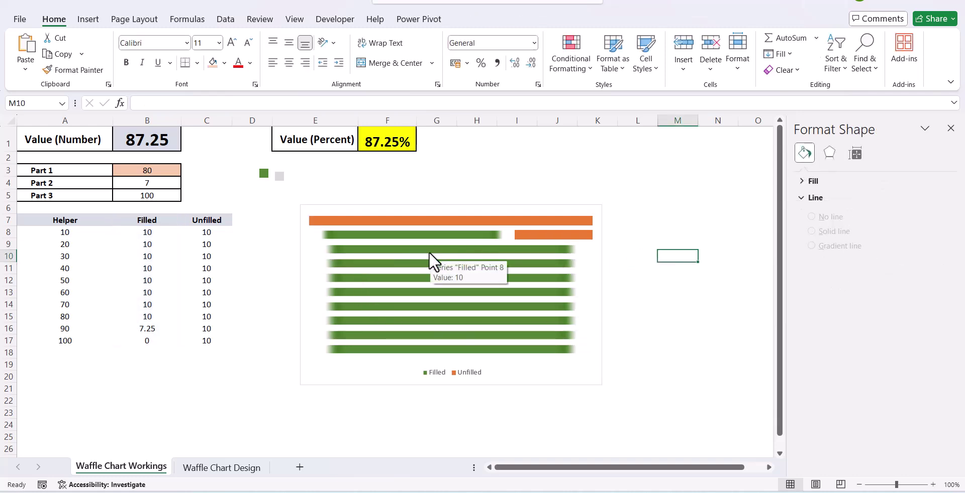
Step: Set the Filled series picture fill to Stack and Scale so the square tiles into blocks
{"action": "left_click", "coordinate": [422, 278]}
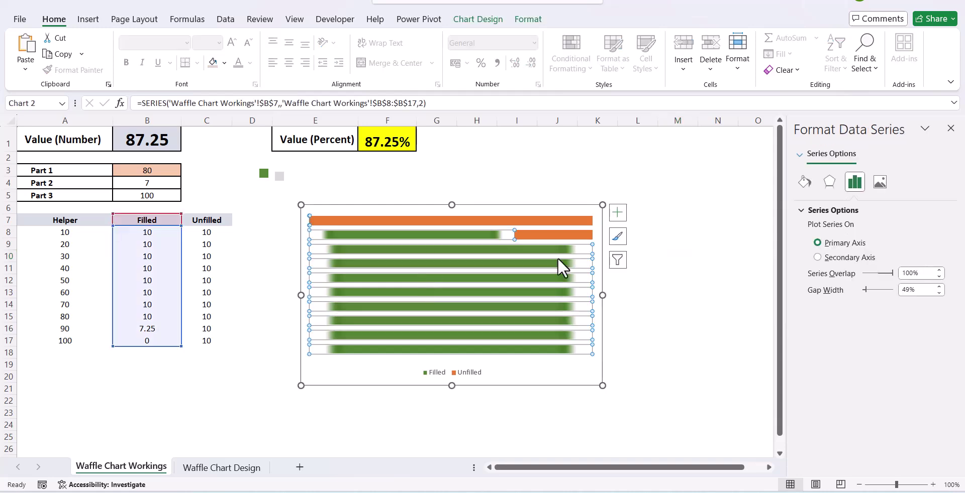
{"action": "left_click", "coordinate": [804, 182]}
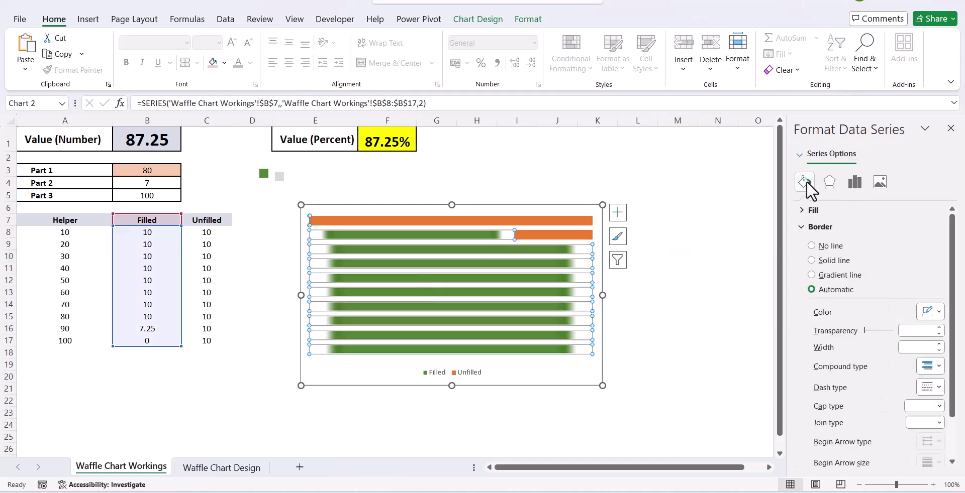
{"action": "left_click", "coordinate": [802, 210]}
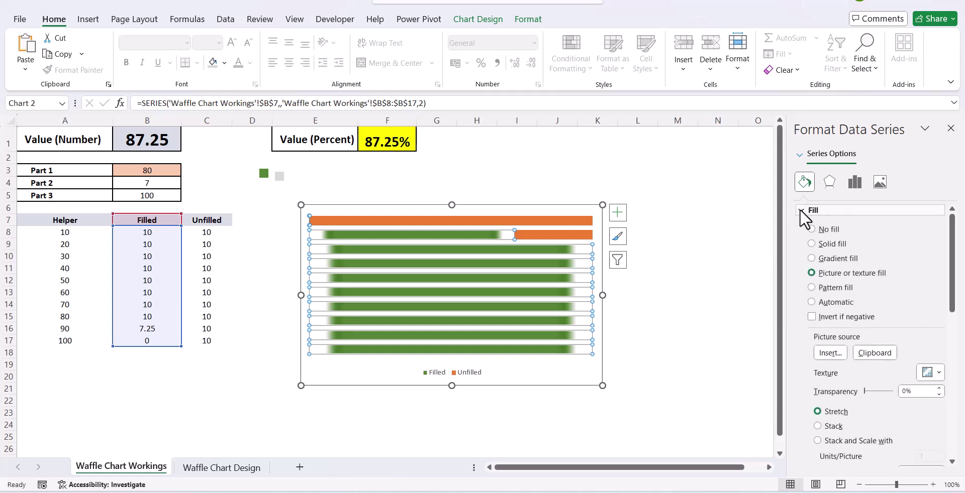
{"action": "scroll", "coordinate": [835, 446], "scroll_direction": "down", "scroll_amount": 1}
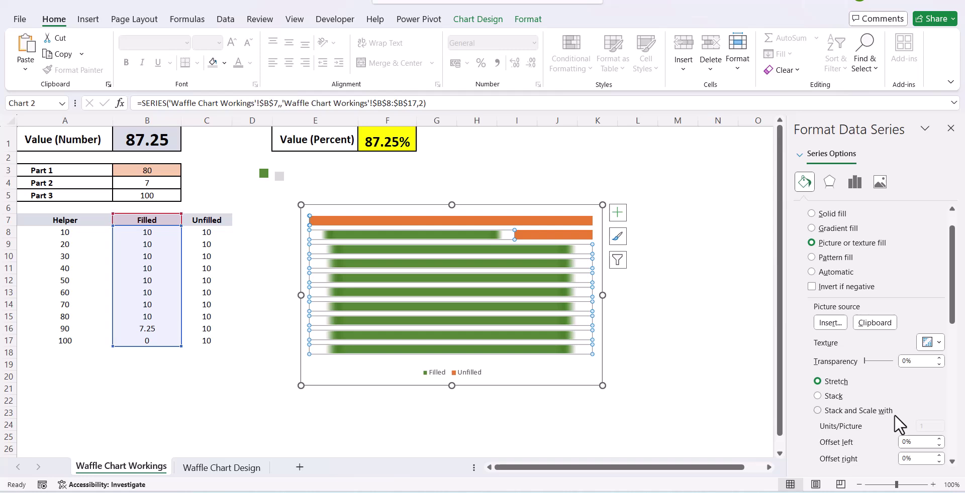
{"action": "left_click", "coordinate": [818, 411]}
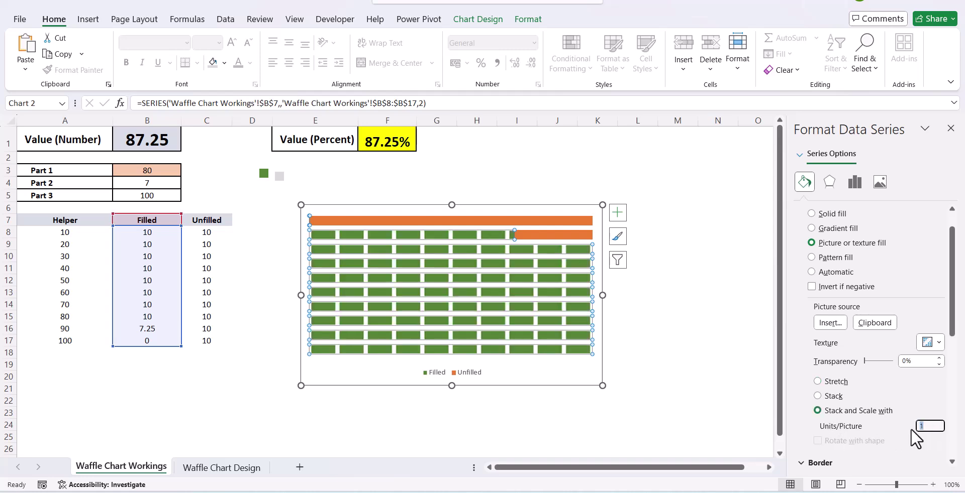
{"action": "left_click", "coordinate": [729, 392]}
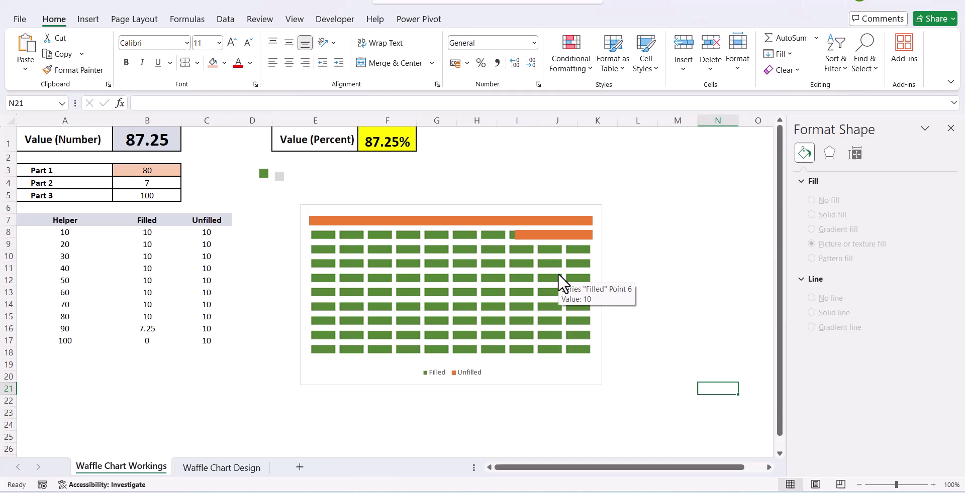
{"action": "left_click", "coordinate": [477, 158]}
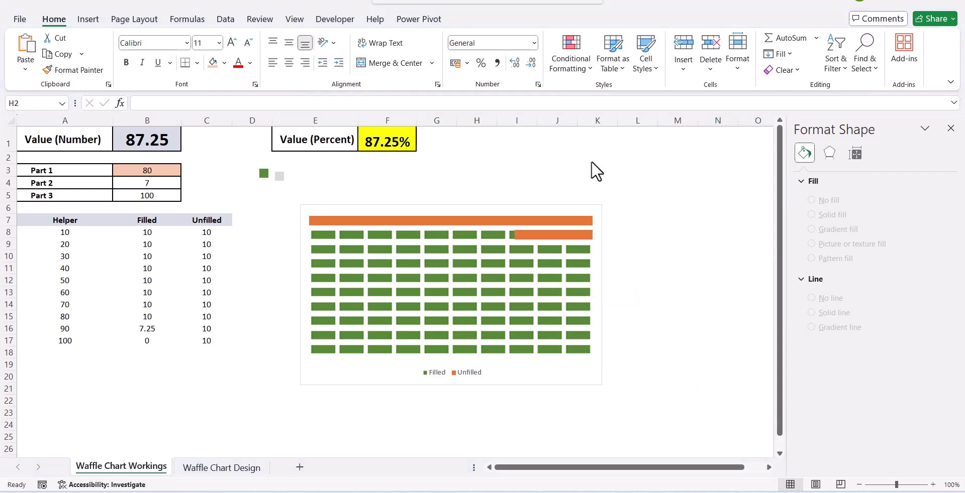
{"action": "left_click", "coordinate": [281, 177]}
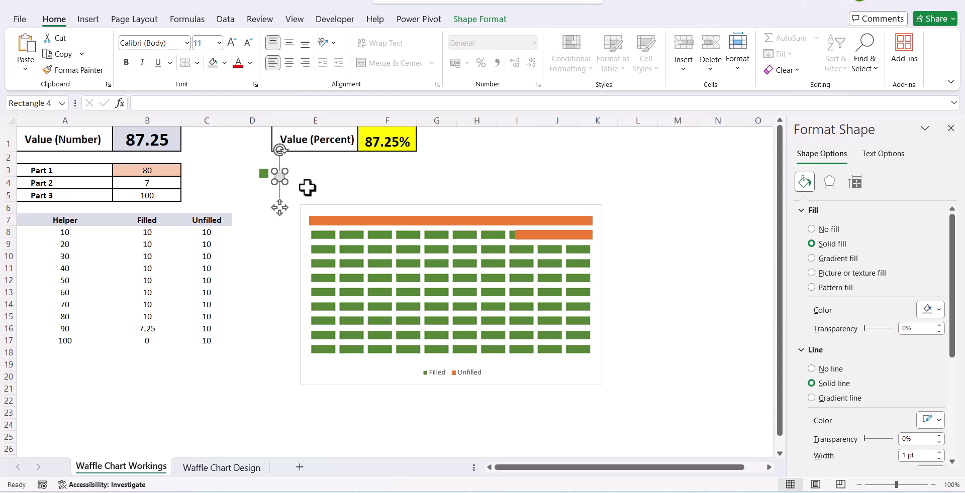
Step: Paste the grey square into the Unfilled series and tile it with Stack and Scale
{"action": "left_click", "coordinate": [335, 220]}
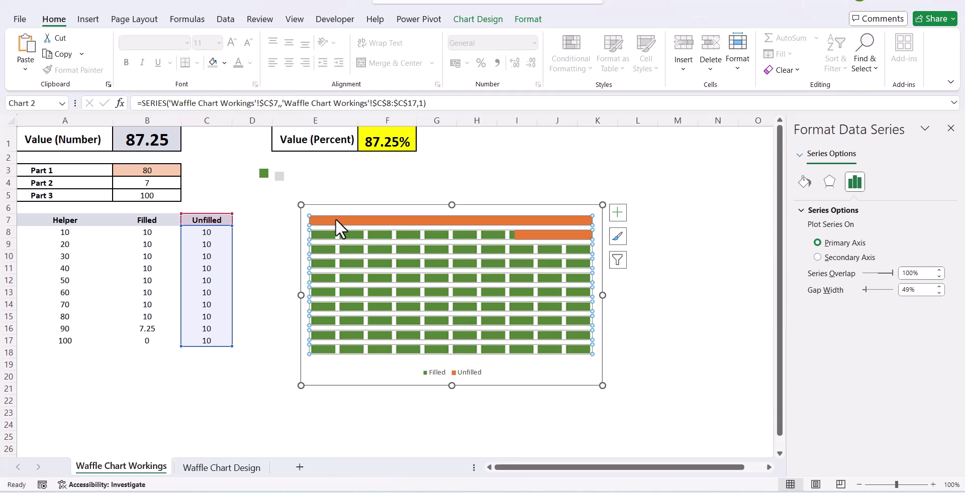
{"action": "key", "text": "ctrl+v"}
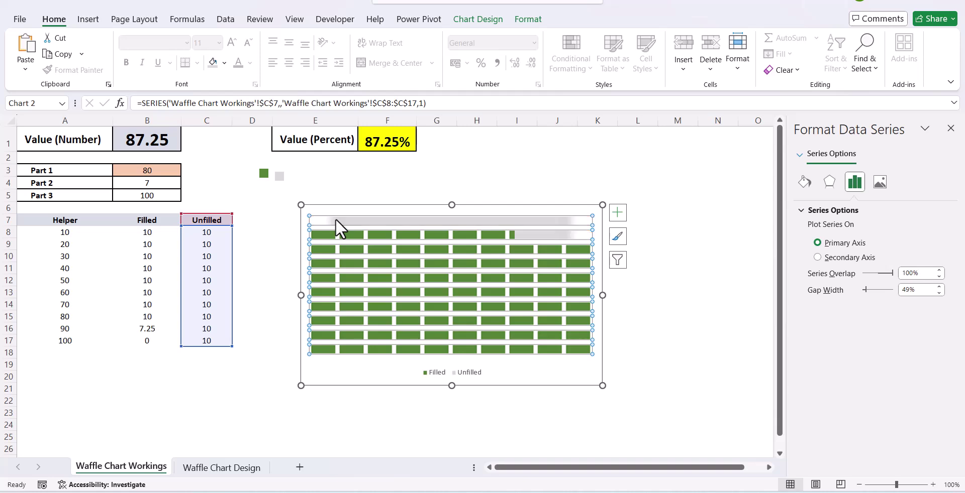
{"action": "left_click", "coordinate": [805, 182]}
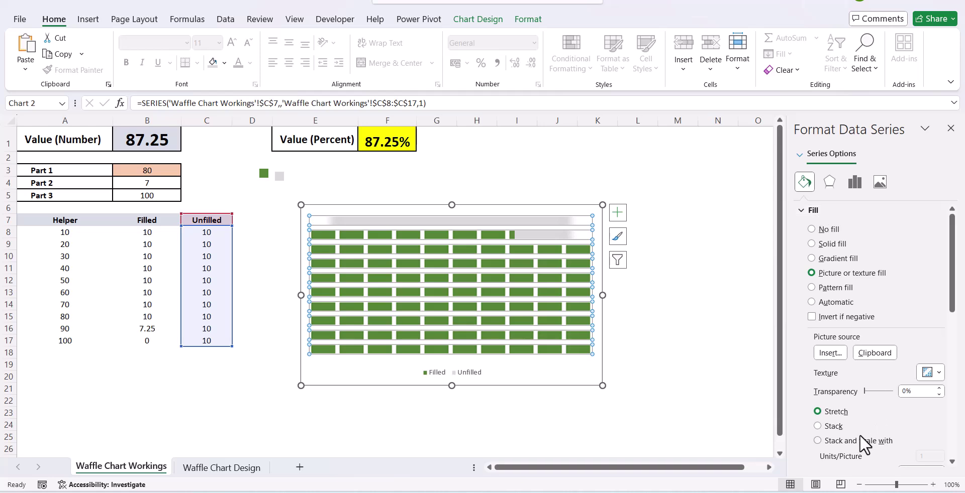
{"action": "left_click", "coordinate": [817, 440]}
{"action": "scroll", "coordinate": [858, 438], "scroll_direction": "down", "scroll_amount": 1}
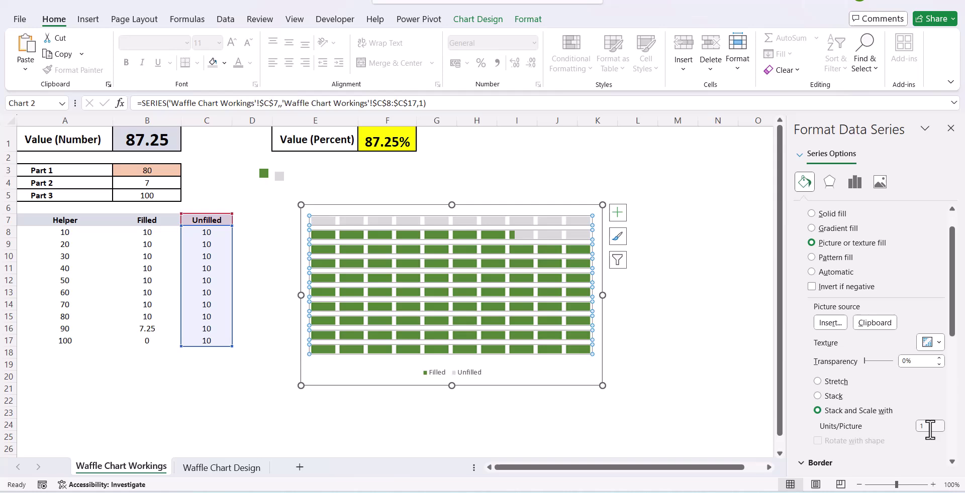
{"action": "left_click", "coordinate": [688, 353]}
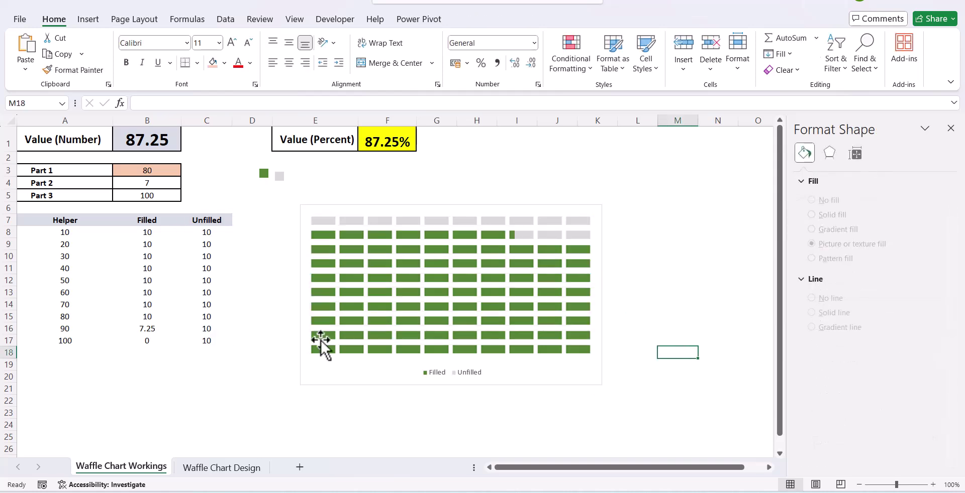
Step: Delete the chart legend and resize the chart into a compact square grid
{"action": "left_click", "coordinate": [472, 377]}
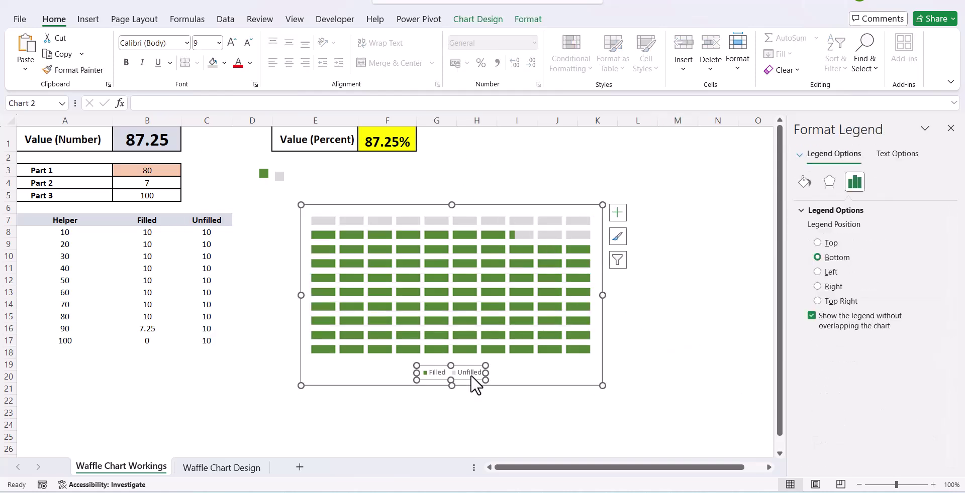
{"action": "key", "text": "Delete"}
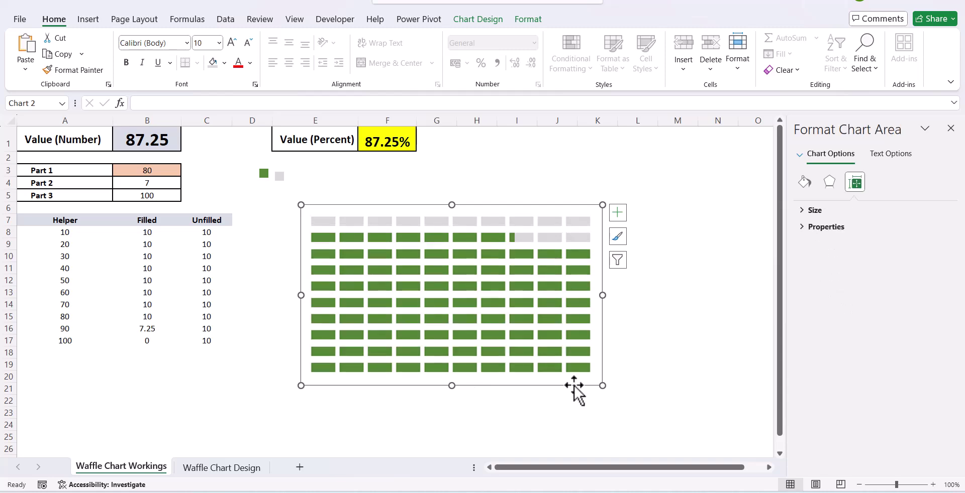
{"action": "left_click_drag", "start_coordinate": [599, 385], "coordinate": [459, 368]}
{"action": "left_click", "coordinate": [500, 336]}
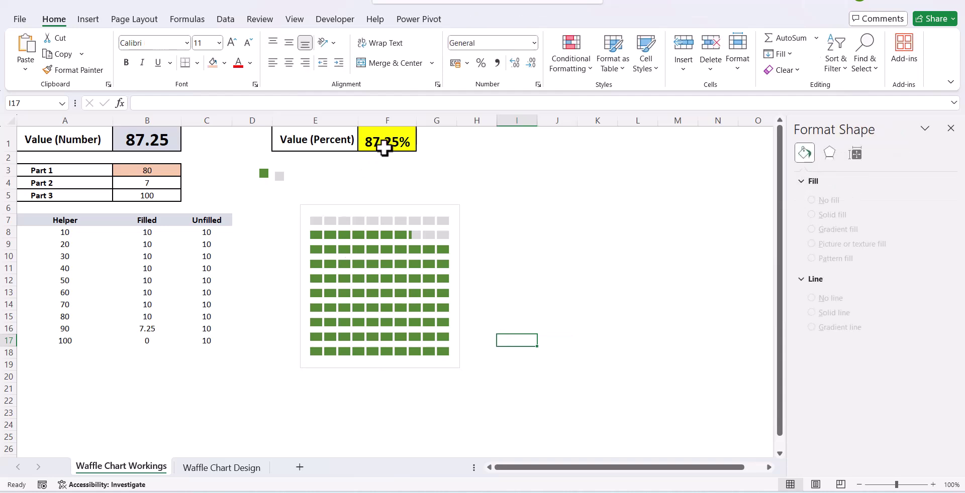
{"action": "mouse_move", "coordinate": [342, 236]}
{"action": "mouse_move", "coordinate": [412, 233]}
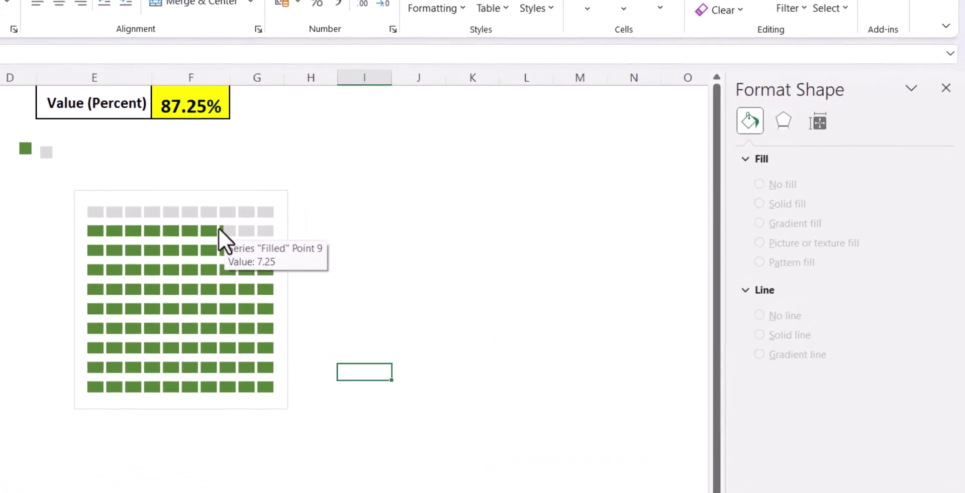
{"action": "left_click", "coordinate": [130, 180]}
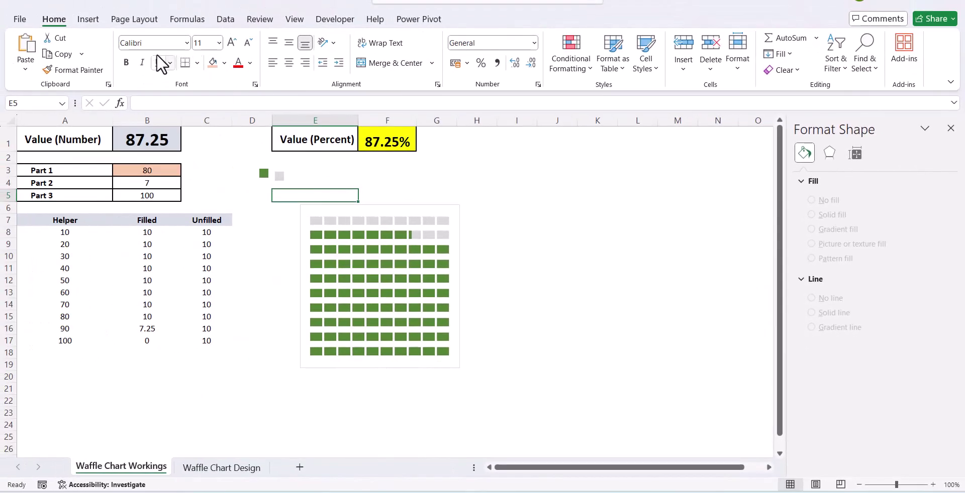
Step: Draw a text box above the waffle grid and link it to cell F1 with =$F$1
{"action": "left_click", "coordinate": [95, 22]}
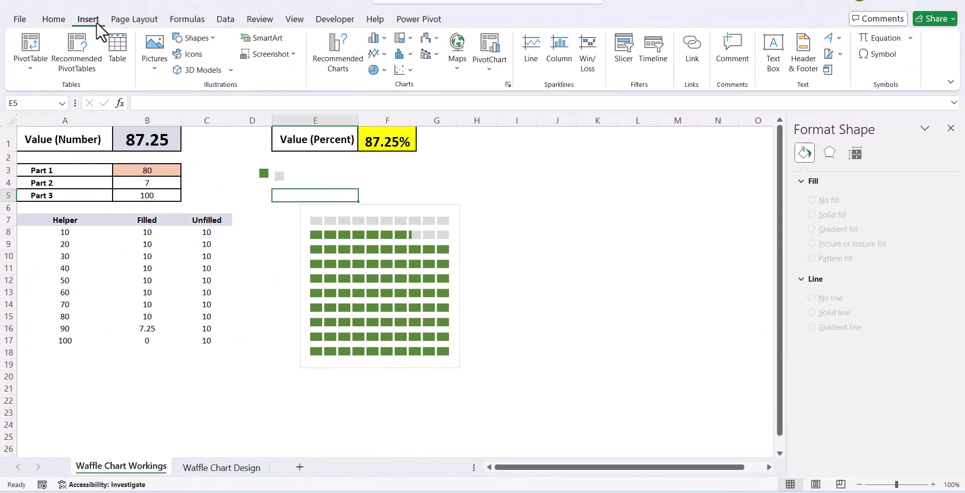
{"action": "left_click", "coordinate": [775, 49]}
{"action": "left_click_drag", "start_coordinate": [354, 179], "coordinate": [425, 203]}
{"action": "left_click", "coordinate": [413, 179]}
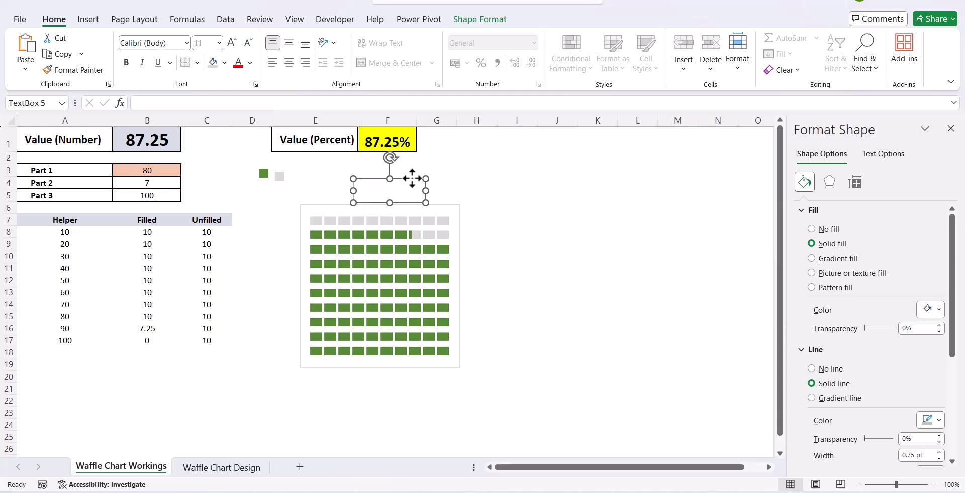
{"action": "left_click", "coordinate": [361, 102]}
{"action": "type", "text": "="}
{"action": "left_click", "coordinate": [389, 143]}
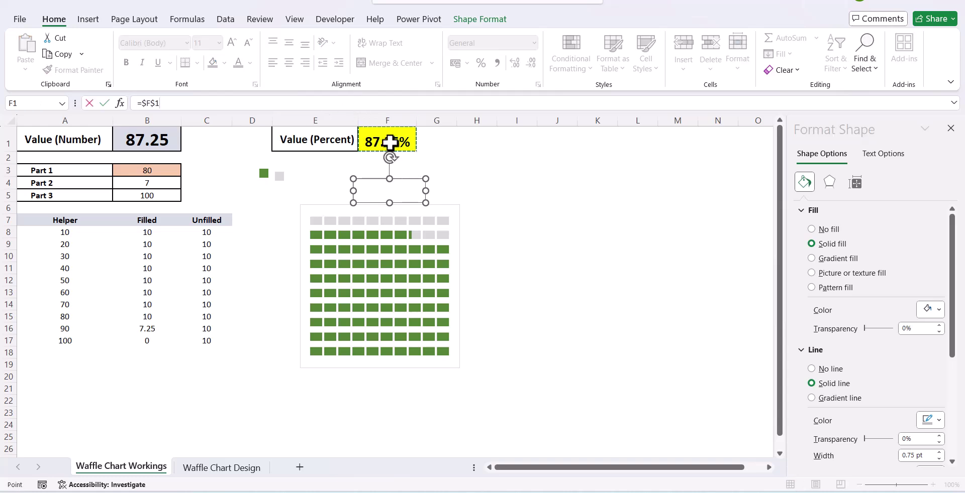
{"action": "key", "text": "Return"}
{"action": "left_click", "coordinate": [487, 194]}
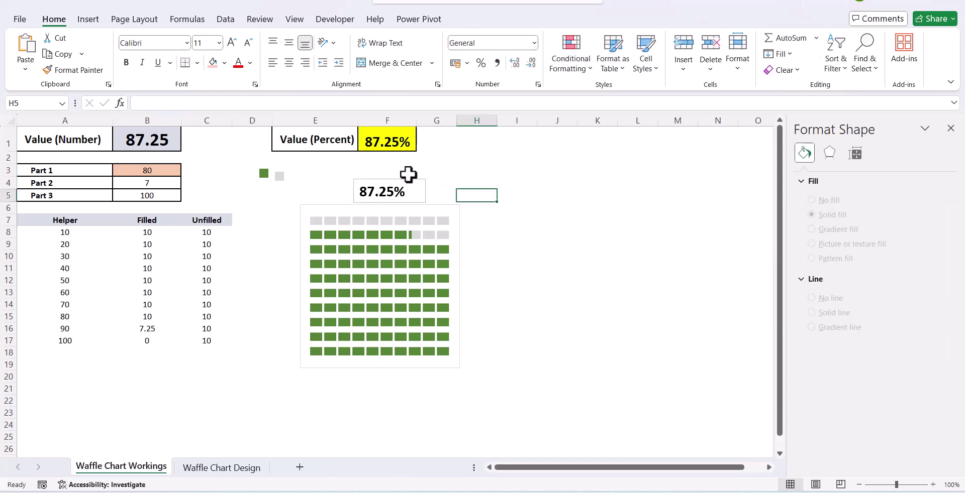
Step: Remove the 87.25% label's outline and centre it above the grid
{"action": "left_click_drag", "start_coordinate": [409, 174], "coordinate": [390, 195]}
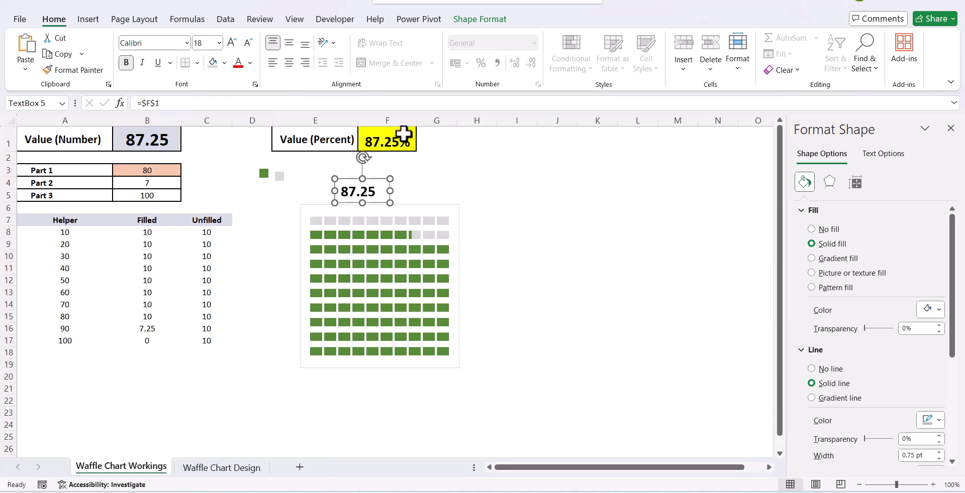
{"action": "left_click", "coordinate": [460, 22]}
{"action": "left_click", "coordinate": [358, 53]}
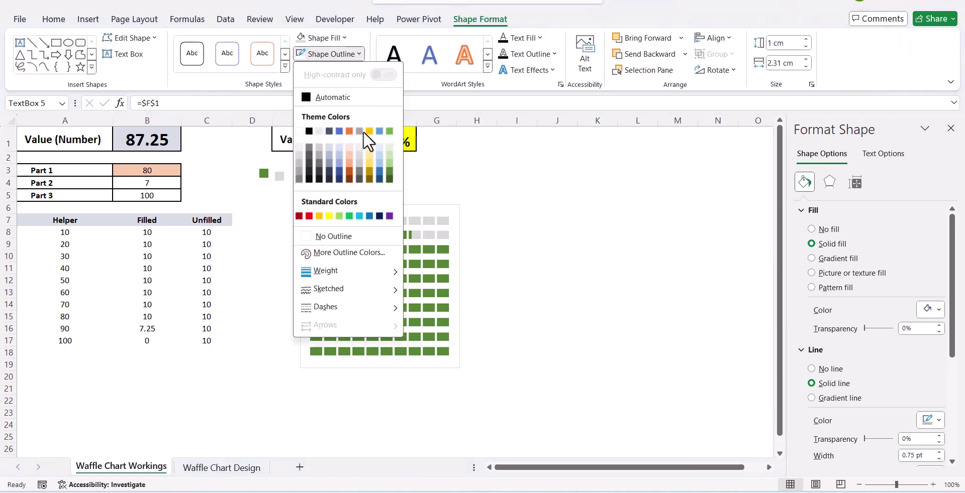
{"action": "left_click", "coordinate": [358, 235]}
{"action": "left_click", "coordinate": [578, 196]}
{"action": "left_click", "coordinate": [376, 194]}
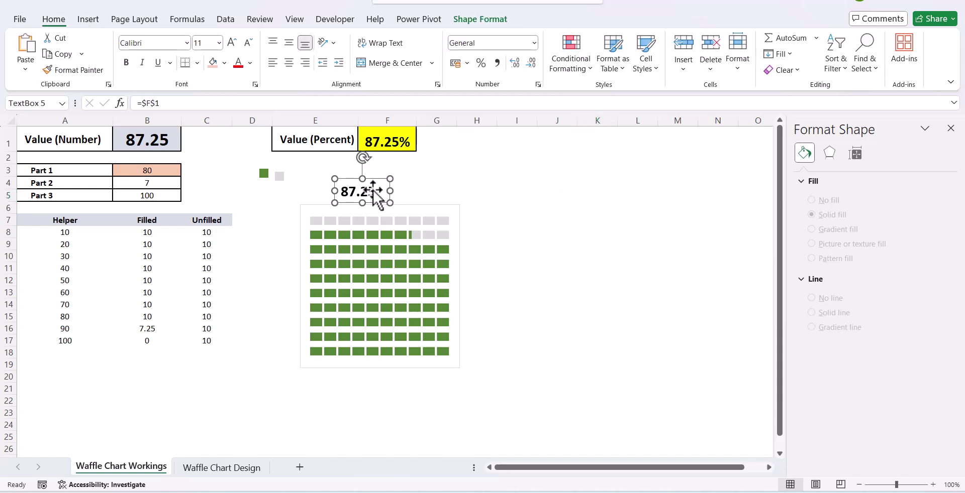
{"action": "mouse_move", "coordinate": [393, 194]}
{"action": "left_mouse_down"}
{"action": "mouse_move", "coordinate": [405, 192]}
{"action": "mouse_move", "coordinate": [390, 179]}
{"action": "left_mouse_up"}
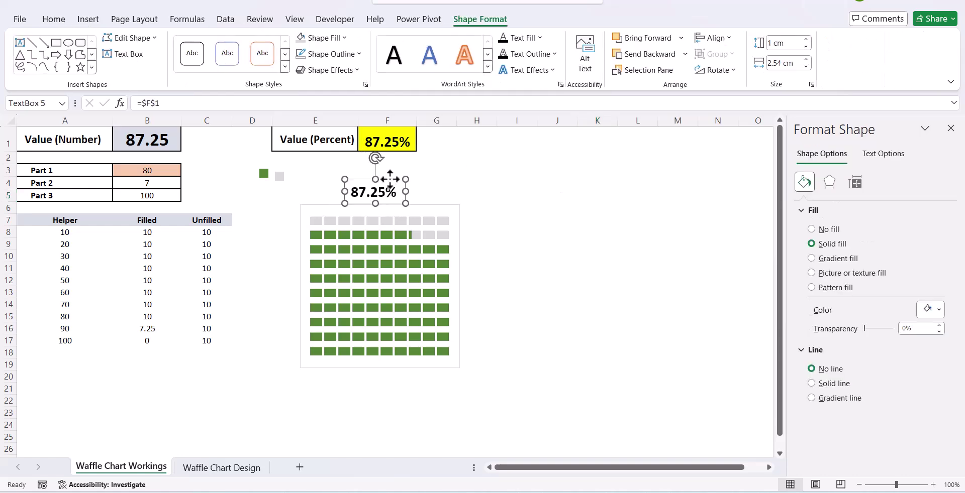
Step: Draw a rounded rectangle covering the 87.25% label and the waffle chart
{"action": "left_click", "coordinate": [378, 135]}
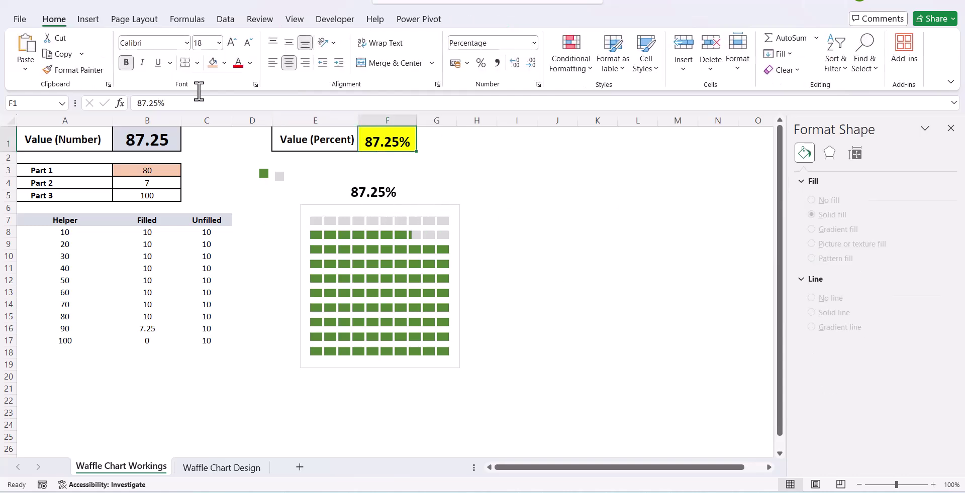
{"action": "left_click", "coordinate": [88, 19]}
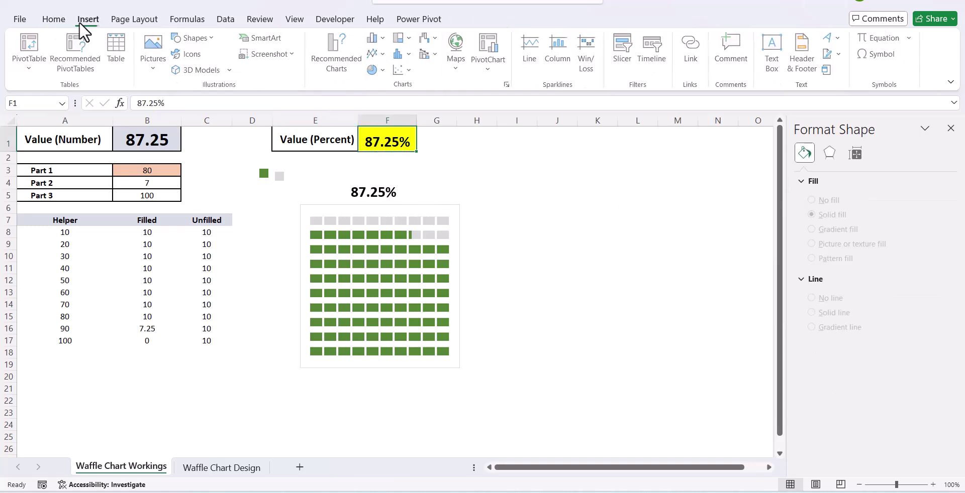
{"action": "left_click", "coordinate": [211, 38]}
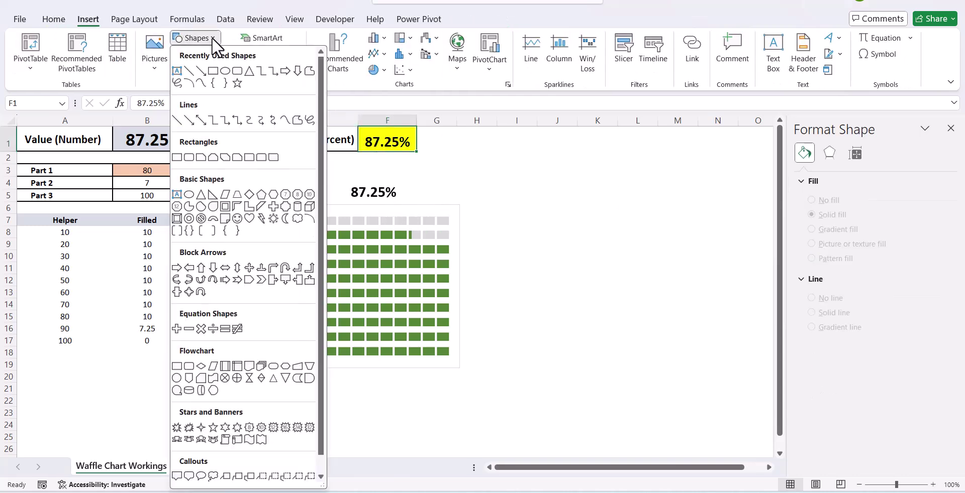
{"action": "left_click", "coordinate": [186, 158]}
{"action": "left_click_drag", "start_coordinate": [292, 184], "coordinate": [477, 372]}
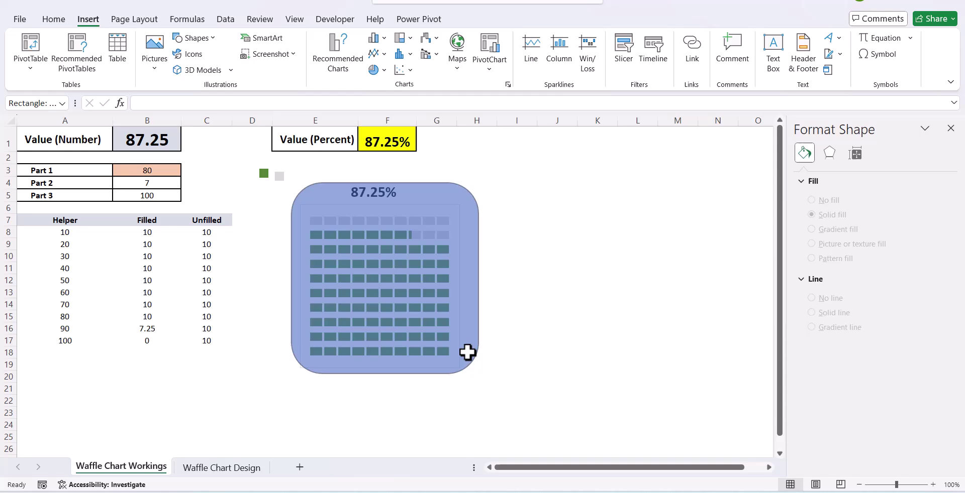
{"action": "left_click_drag", "start_coordinate": [315, 185], "coordinate": [314, 179]}
Step: Give the rounded rectangle a black outline and no fill, then nudge it into place
{"action": "left_click", "coordinate": [331, 54]}
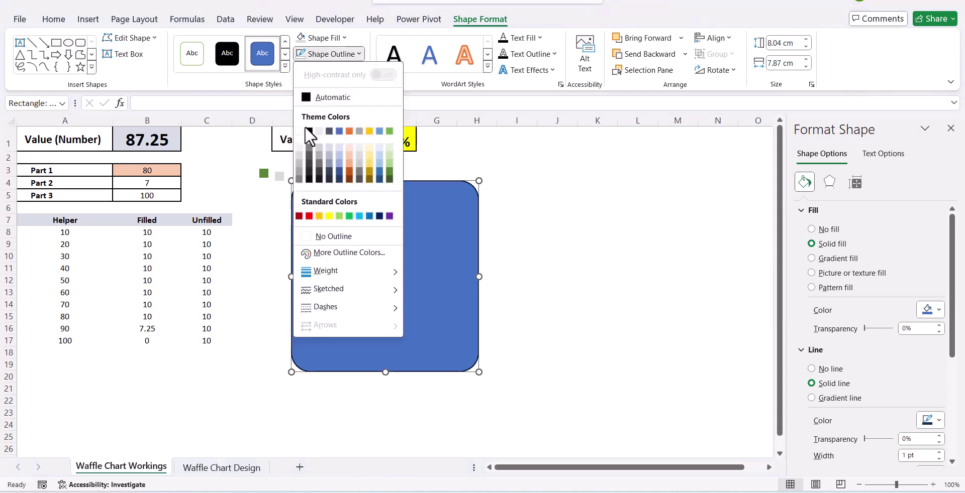
{"action": "left_click", "coordinate": [309, 130]}
{"action": "left_click", "coordinate": [344, 36]}
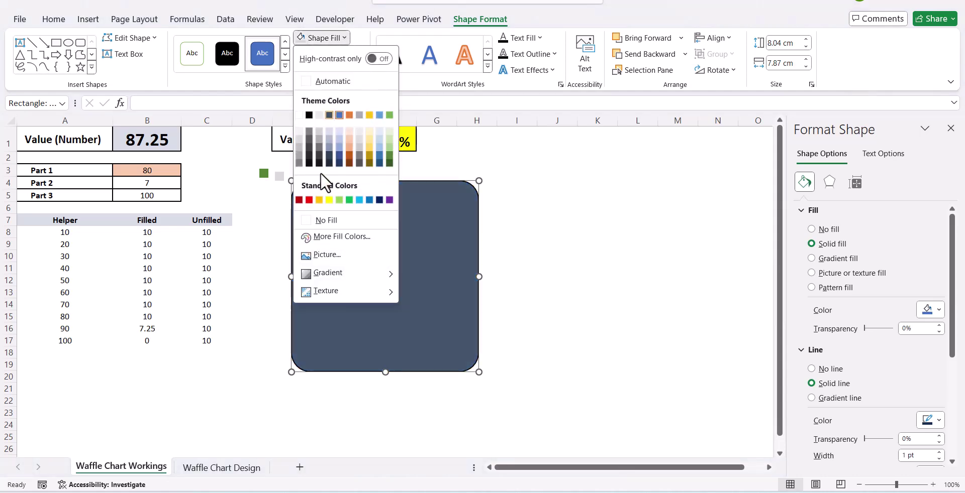
{"action": "left_click", "coordinate": [323, 221]}
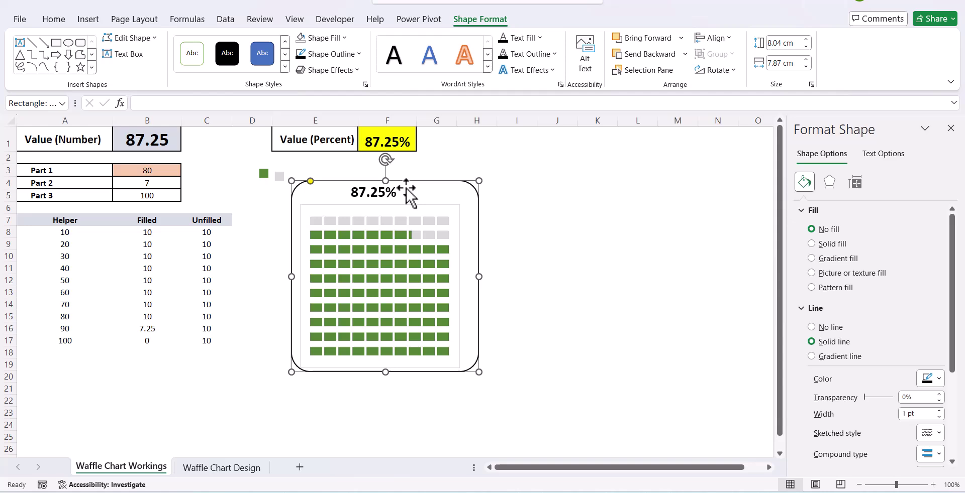
{"action": "left_click_drag", "start_coordinate": [407, 188], "coordinate": [394, 183]}
{"action": "left_click", "coordinate": [389, 193]}
{"action": "left_click", "coordinate": [528, 240]}
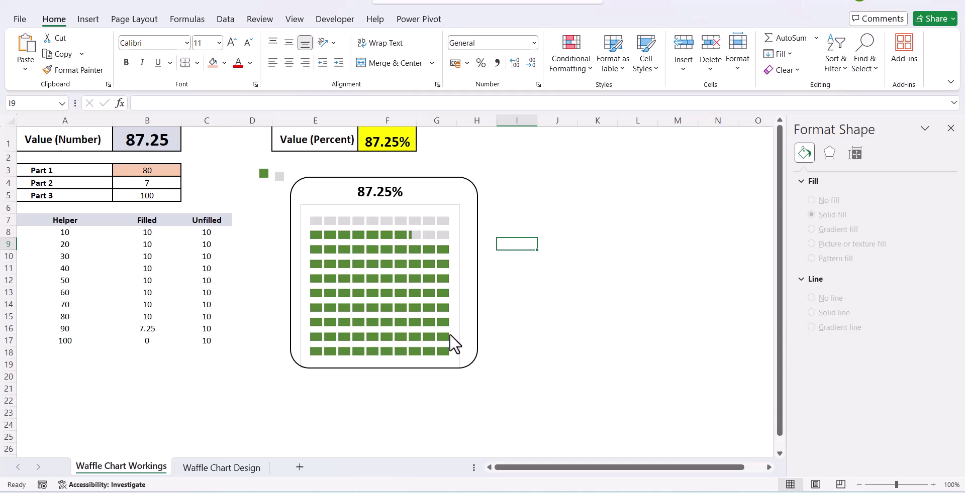
Step: Paste a copy of the waffle chart with Ctrl+V beside the bordered card on the Workings sheet
{"action": "left_click", "coordinate": [407, 207]}
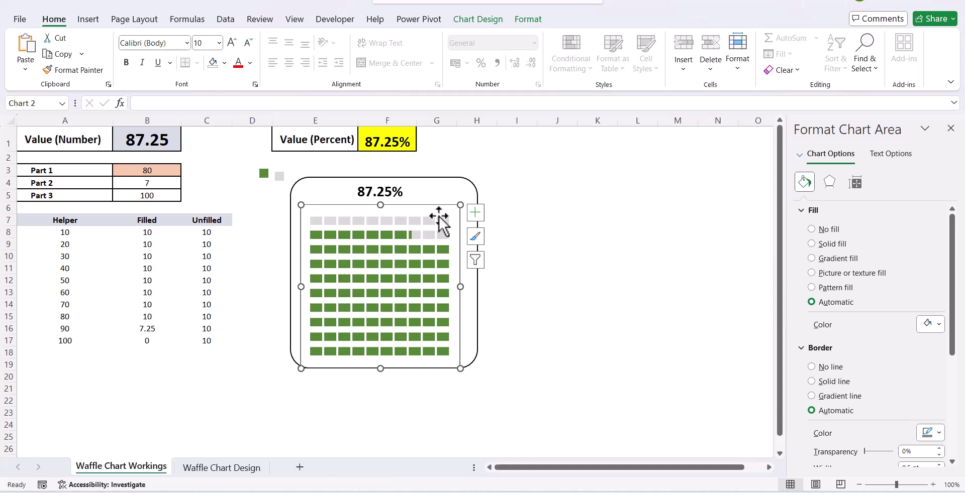
{"action": "left_click", "coordinate": [525, 243]}
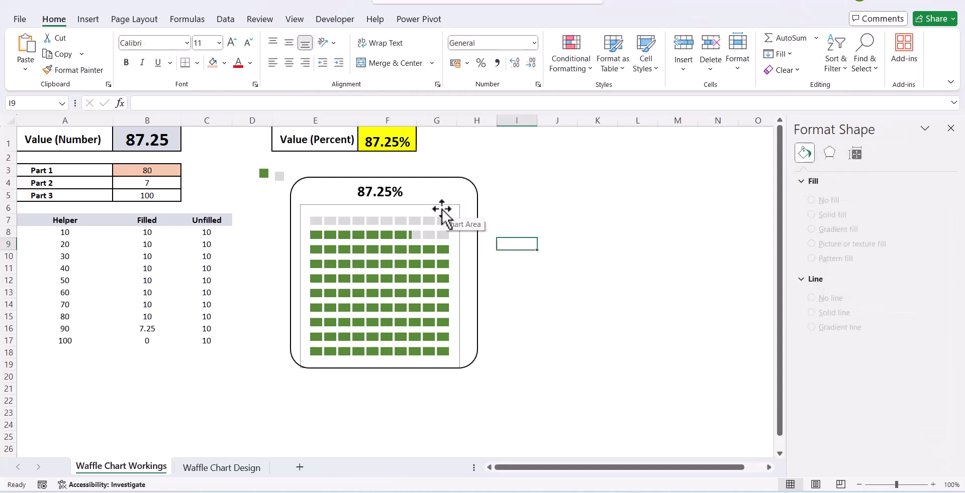
{"action": "left_click", "coordinate": [443, 216]}
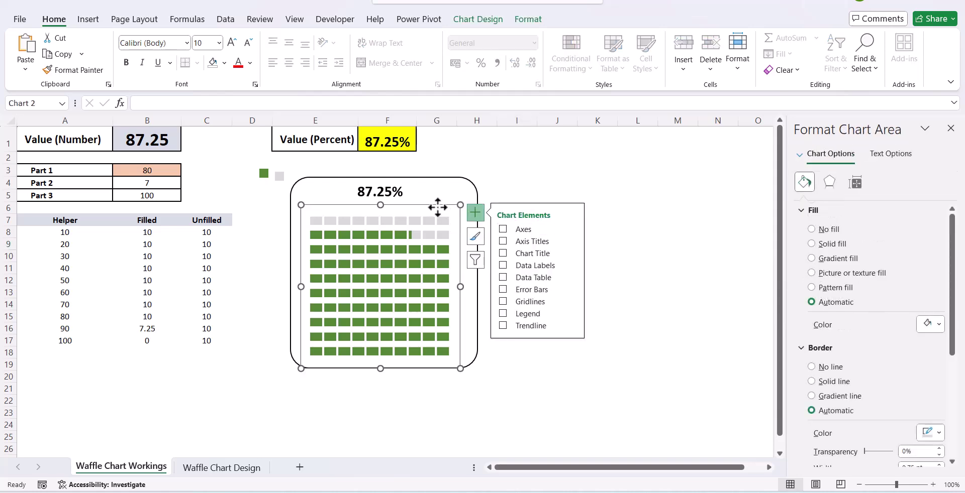
{"action": "left_click", "coordinate": [543, 187]}
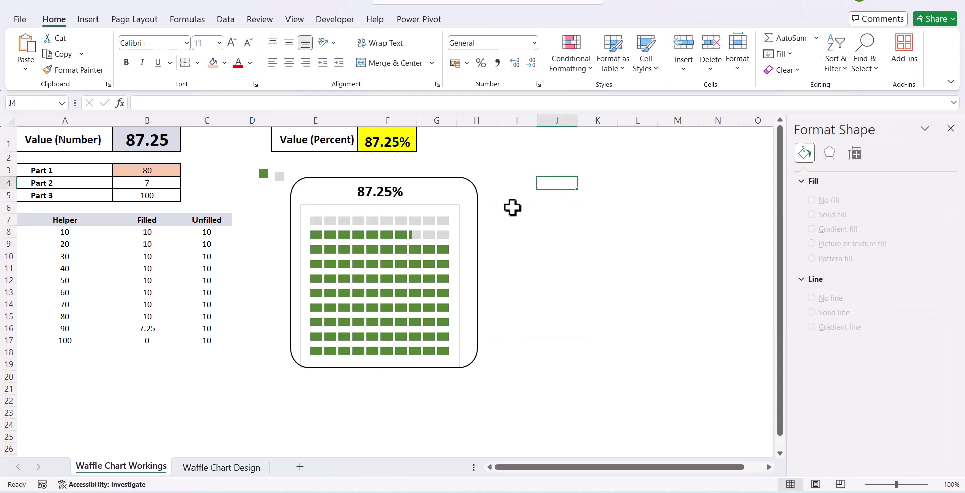
{"action": "key", "text": "ctrl+v"}
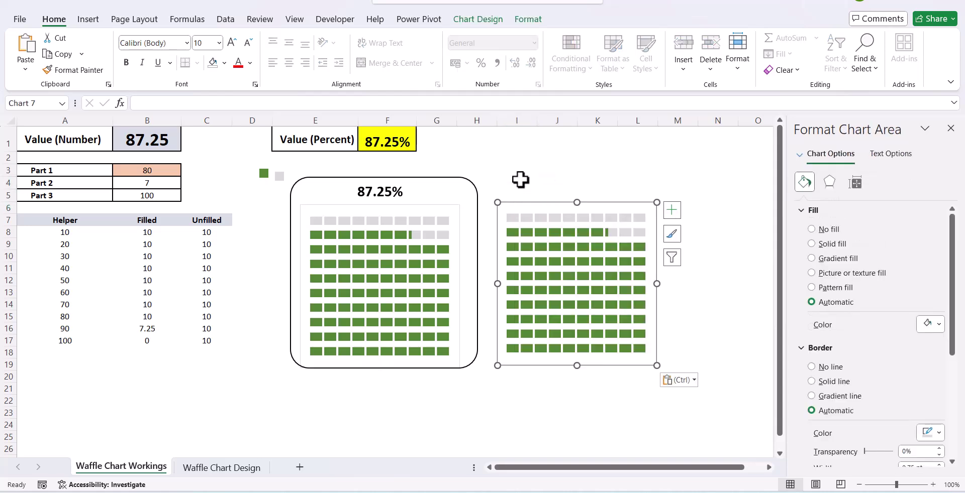
{"action": "left_click", "coordinate": [520, 182]}
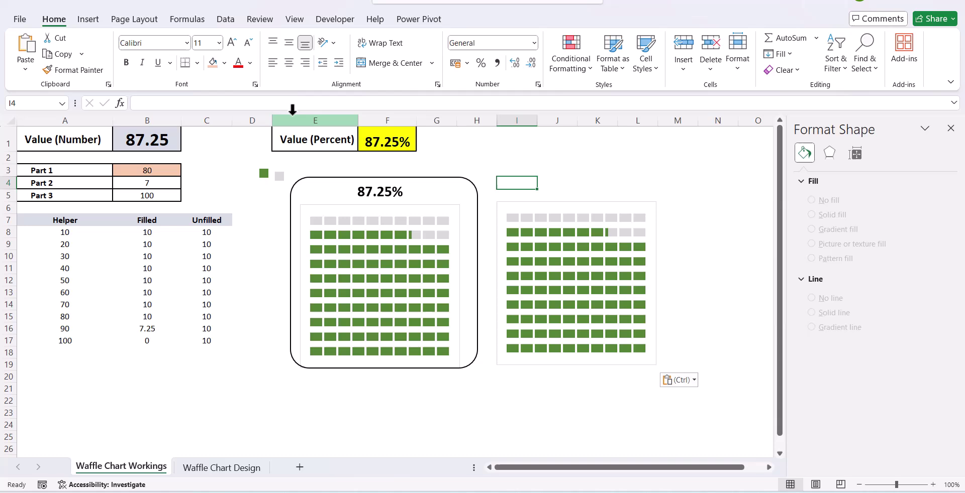
Step: Draw a small circle near cell H1 with green fill and a white outline
{"action": "left_click", "coordinate": [93, 20]}
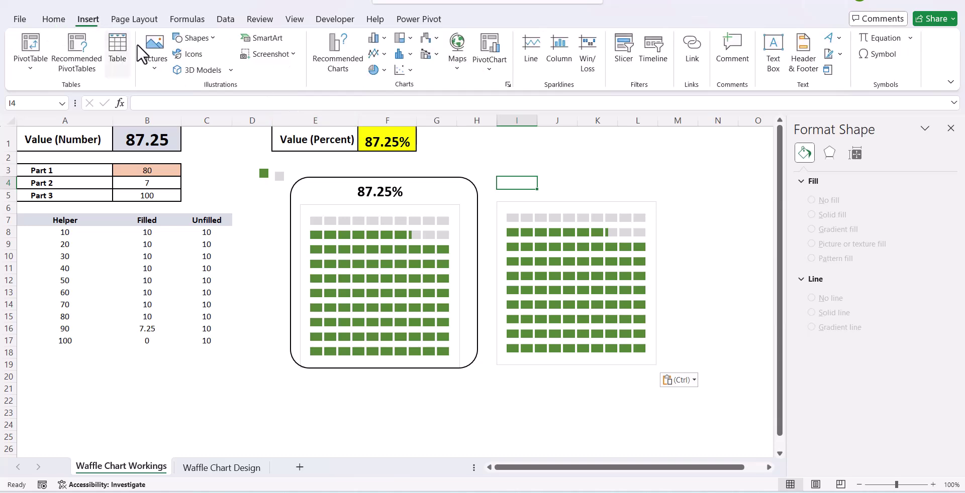
{"action": "left_click", "coordinate": [210, 38]}
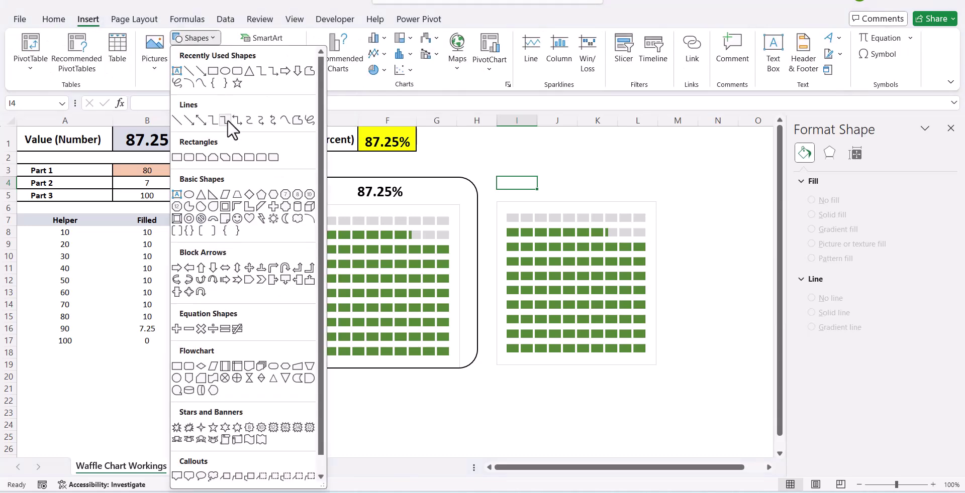
{"action": "left_click", "coordinate": [229, 73]}
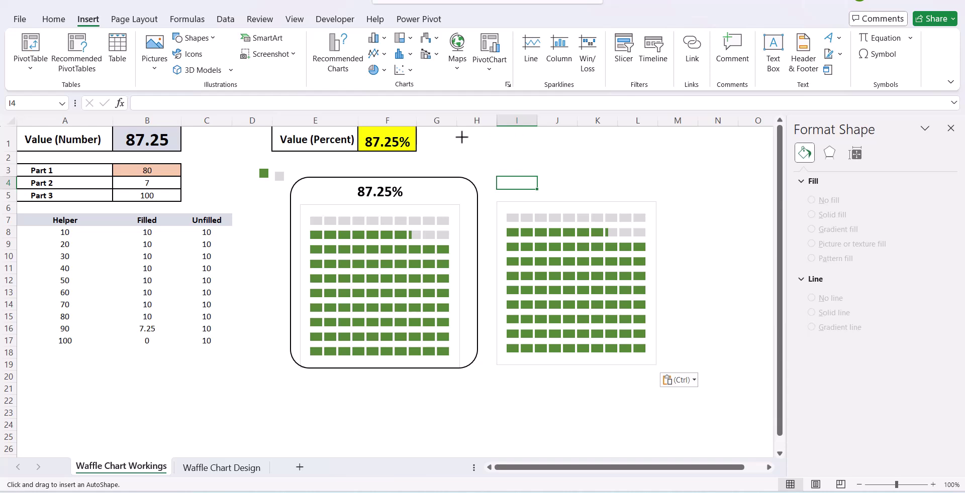
{"action": "key", "text": "ctrl"}
{"action": "key", "text": "Escape"}
{"action": "left_click_drag", "start_coordinate": [464, 139], "coordinate": [470, 147]}
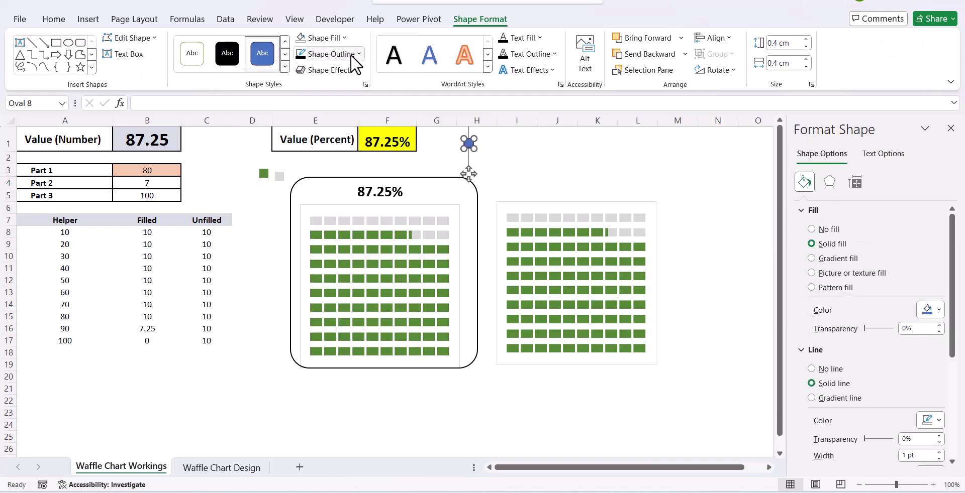
{"action": "left_click", "coordinate": [346, 38]}
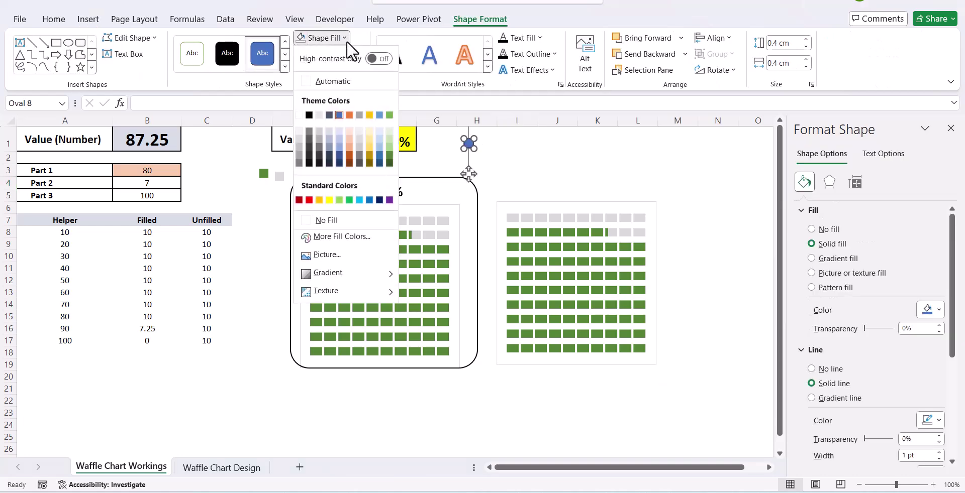
{"action": "left_click", "coordinate": [388, 156]}
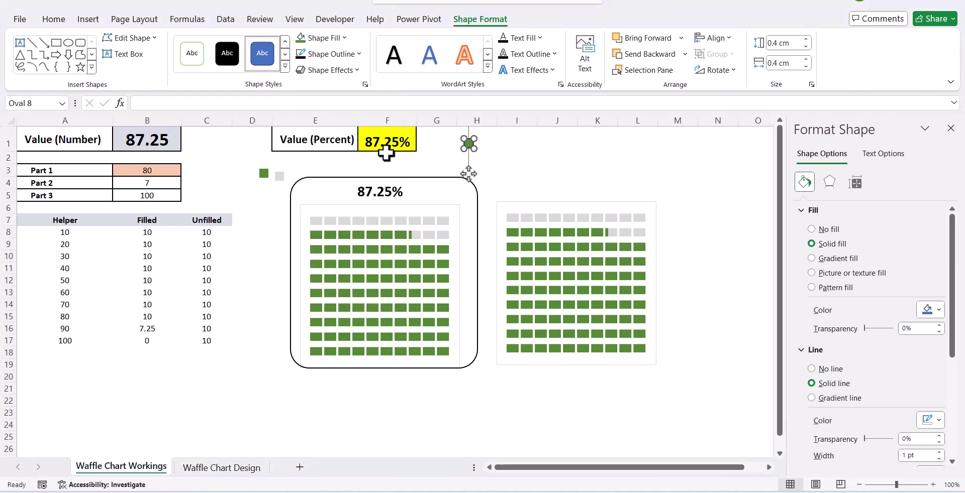
{"action": "left_click", "coordinate": [358, 55]}
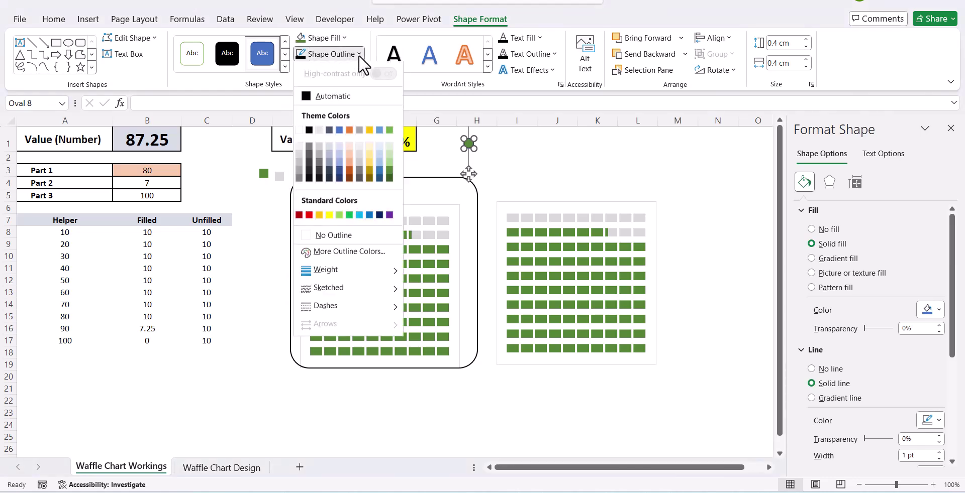
{"action": "left_click", "coordinate": [299, 131]}
{"action": "left_click", "coordinate": [501, 145]}
Step: Fill the circle's copy light grey and move it beside the green circle
{"action": "left_click", "coordinate": [470, 146]}
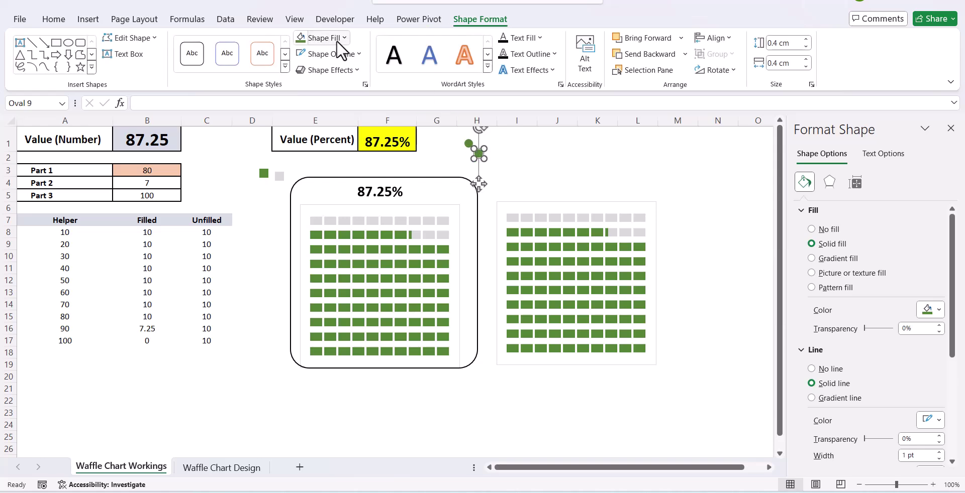
{"action": "left_click", "coordinate": [339, 38]}
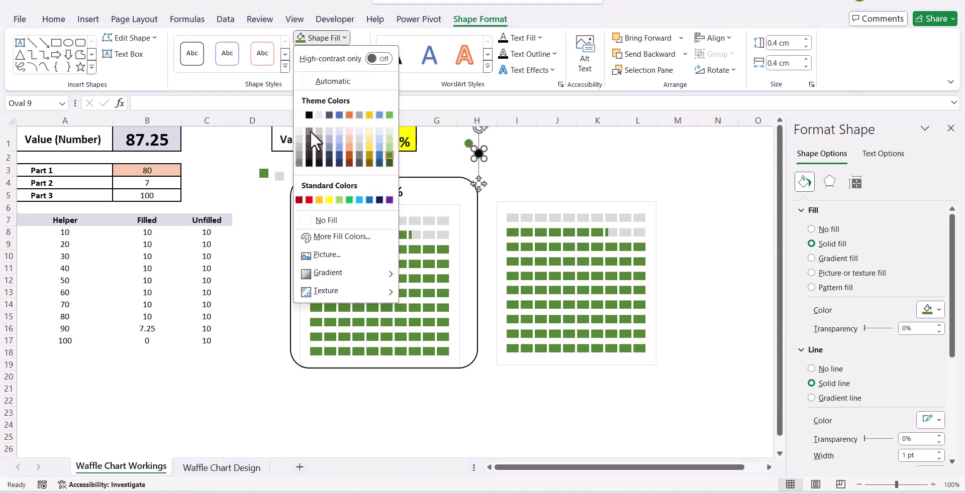
{"action": "left_click", "coordinate": [298, 141]}
{"action": "left_click", "coordinate": [577, 133]}
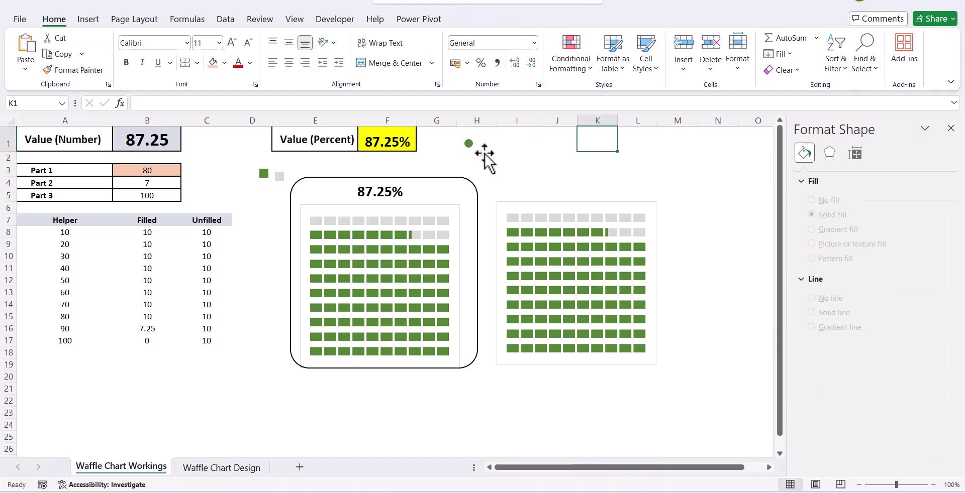
{"action": "left_click", "coordinate": [490, 151]}
{"action": "left_click_drag", "start_coordinate": [490, 151], "coordinate": [500, 144]}
{"action": "left_click", "coordinate": [468, 143]}
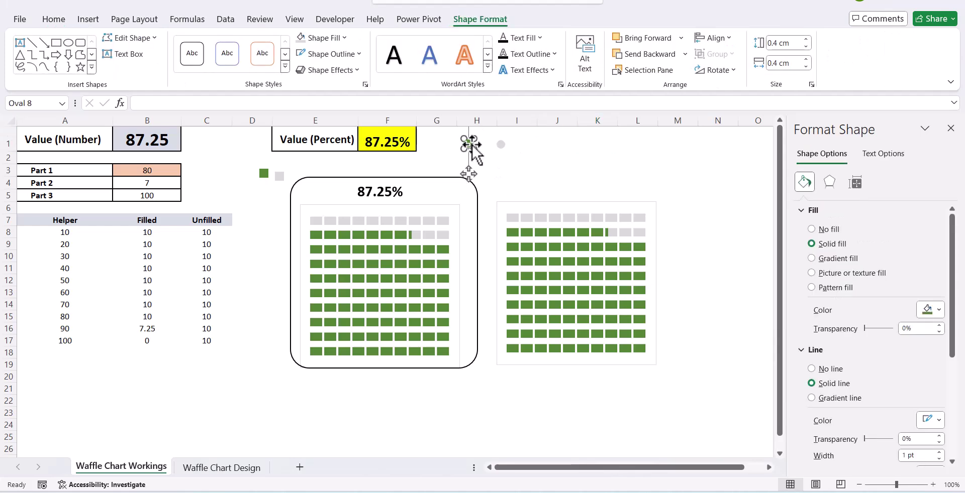
Step: Paste the green circle into the copied chart's Filled series and the grey circle into Unfilled
{"action": "left_click", "coordinate": [513, 348]}
{"action": "key", "text": "ctrl+v"}
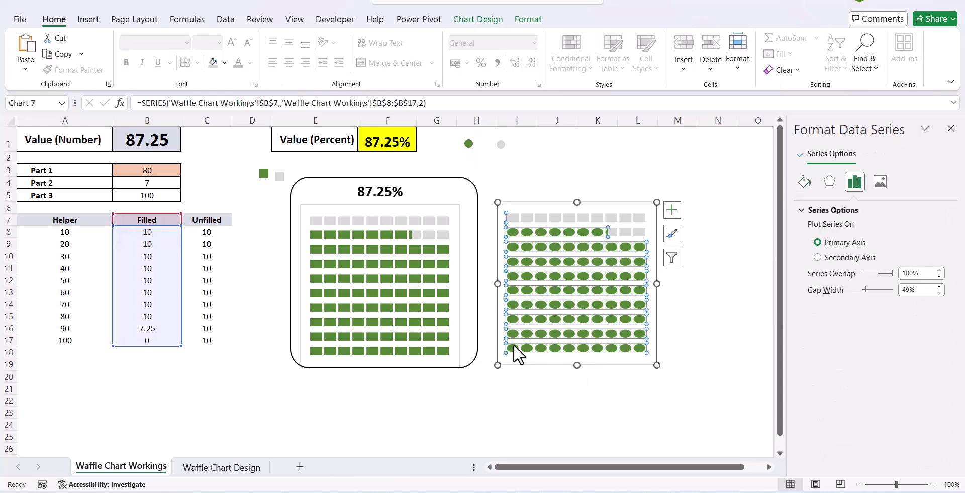
{"action": "left_click", "coordinate": [501, 145]}
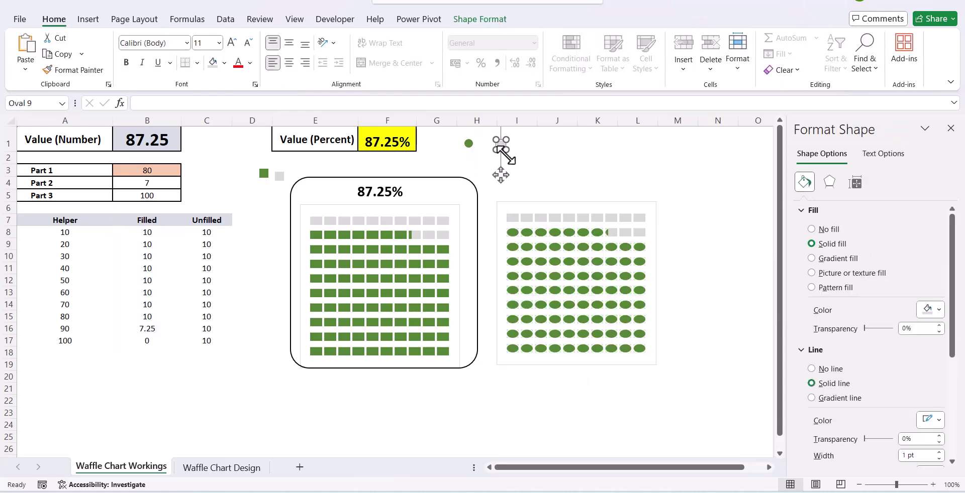
{"action": "left_click", "coordinate": [515, 216]}
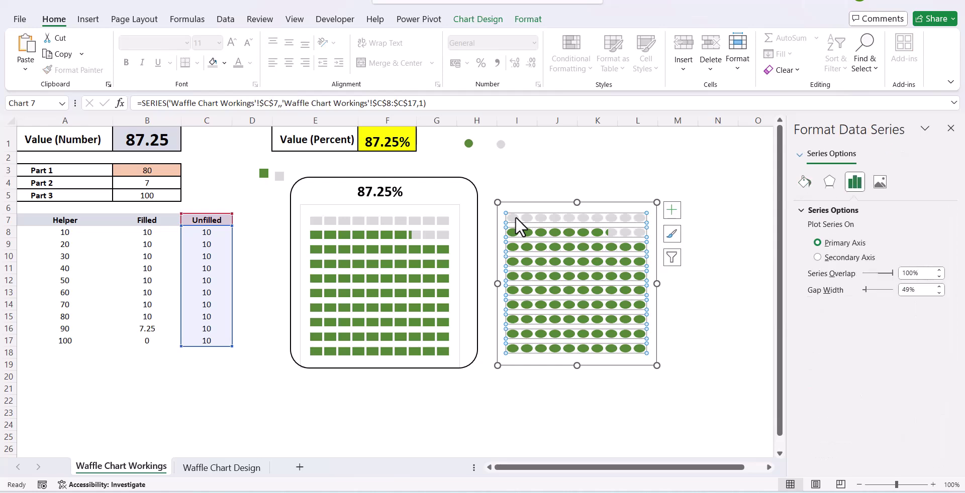
{"action": "left_click", "coordinate": [542, 172]}
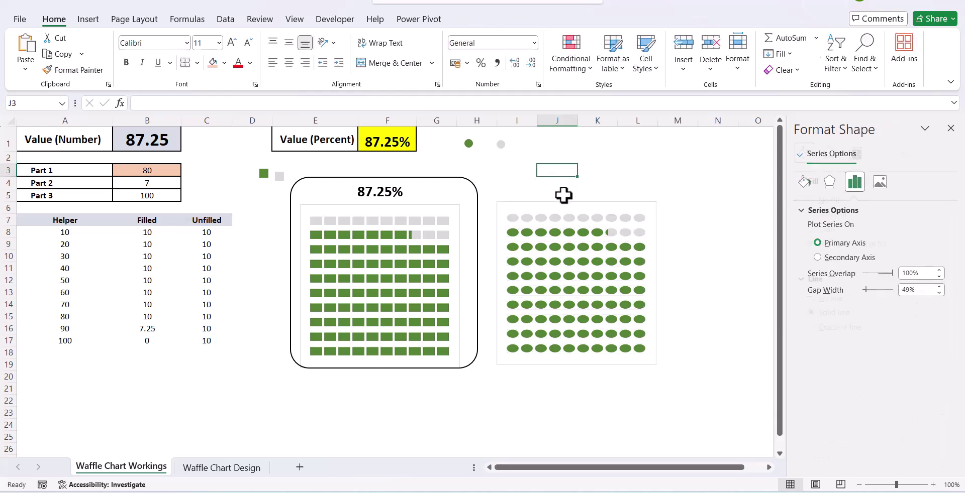
Step: Drag the dot chart's right edge inward to make it narrower
{"action": "left_click", "coordinate": [655, 366]}
{"action": "left_click_drag", "start_coordinate": [656, 365], "coordinate": [638, 366]}
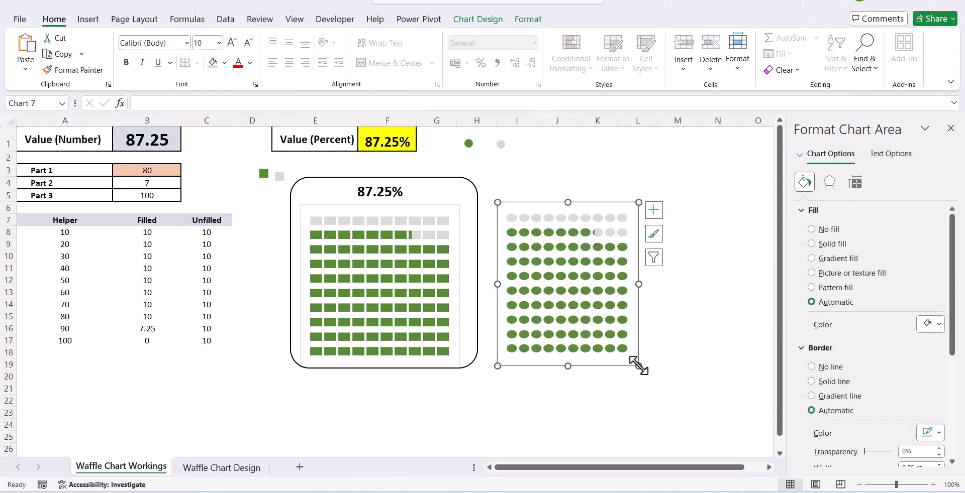
{"action": "left_click", "coordinate": [667, 325]}
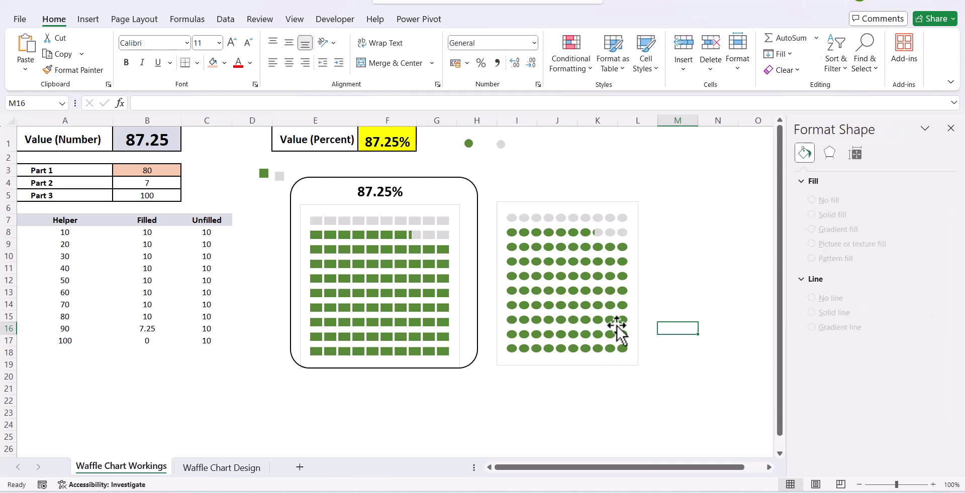
Step: Enter 50% in cell F1 to test the waffle grids
{"action": "mouse_move", "coordinate": [616, 324]}
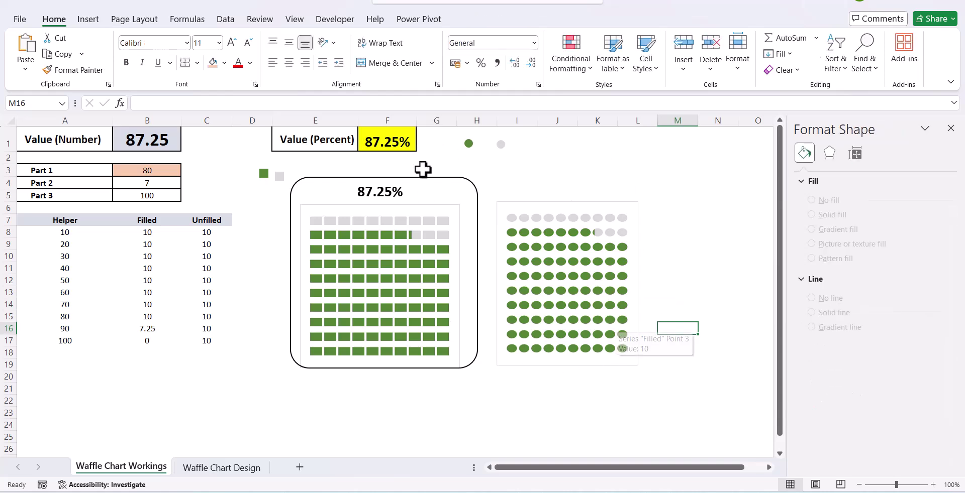
{"action": "left_click", "coordinate": [390, 152]}
{"action": "type", "text": "50%"}
{"action": "key", "text": "Return"}
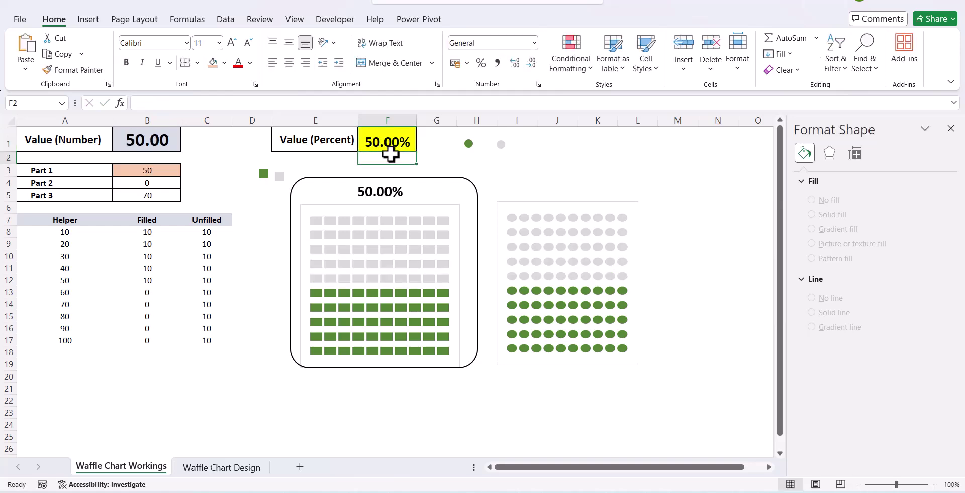
Step: Change F1 to 48.75 and check both waffle grids update
{"action": "left_click", "coordinate": [385, 145]}
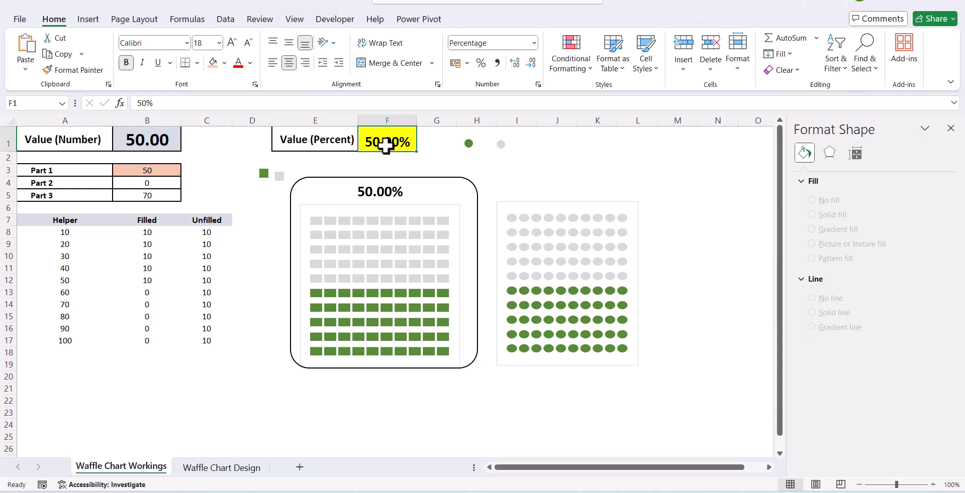
{"action": "type", "text": "48."}
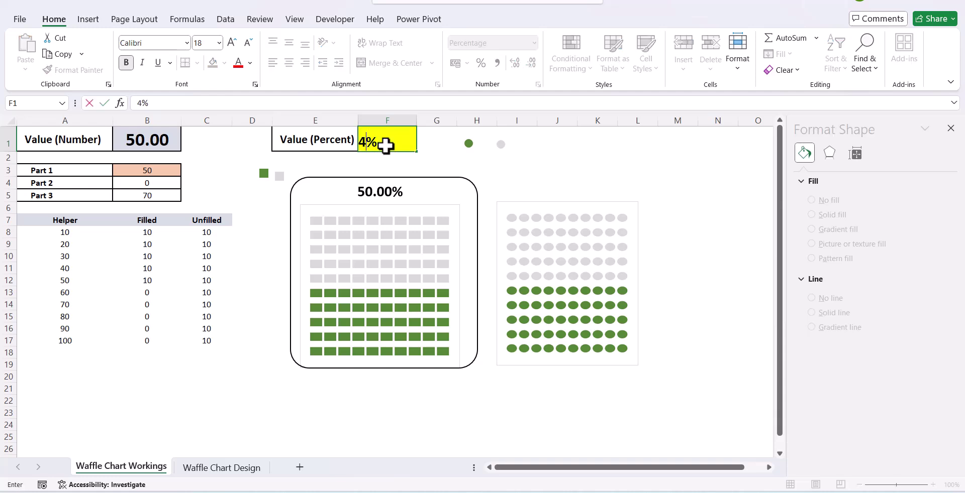
{"action": "type", "text": "75"}
{"action": "key", "text": "Return"}
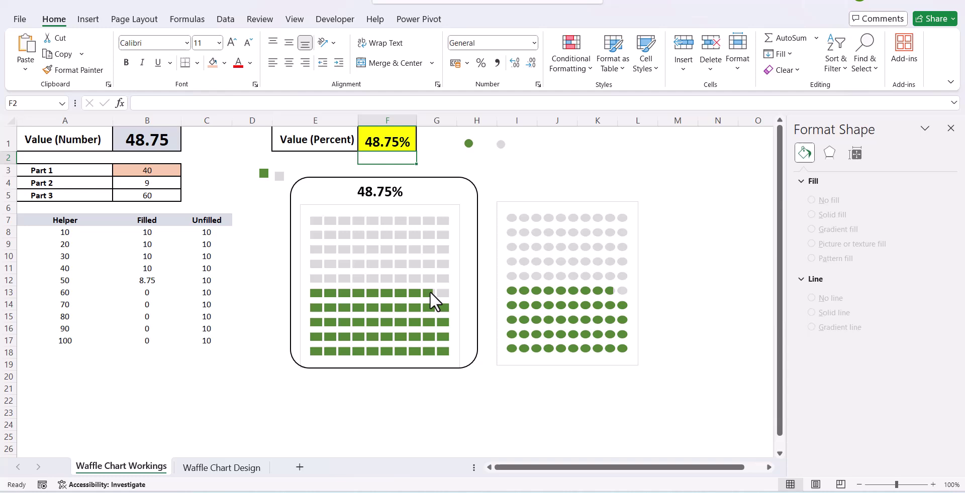
{"action": "mouse_move", "coordinate": [427, 293]}
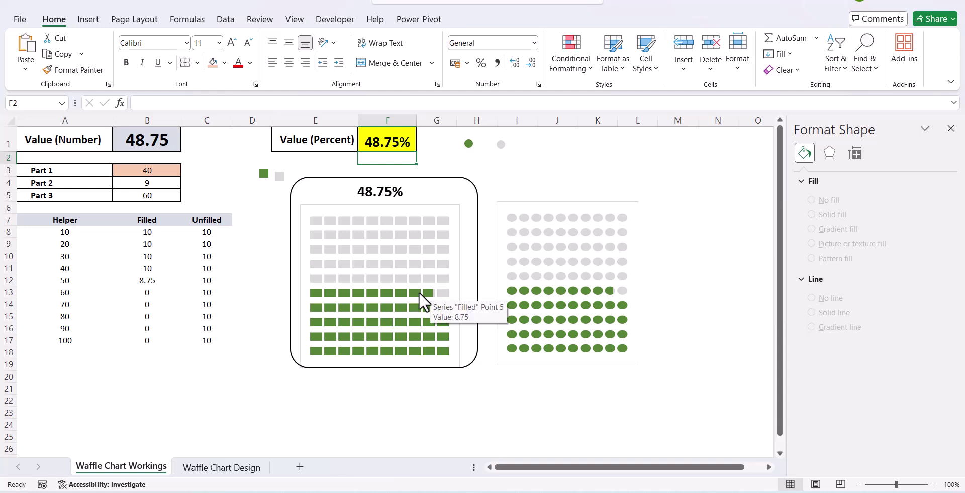
{"action": "mouse_move", "coordinate": [513, 293]}
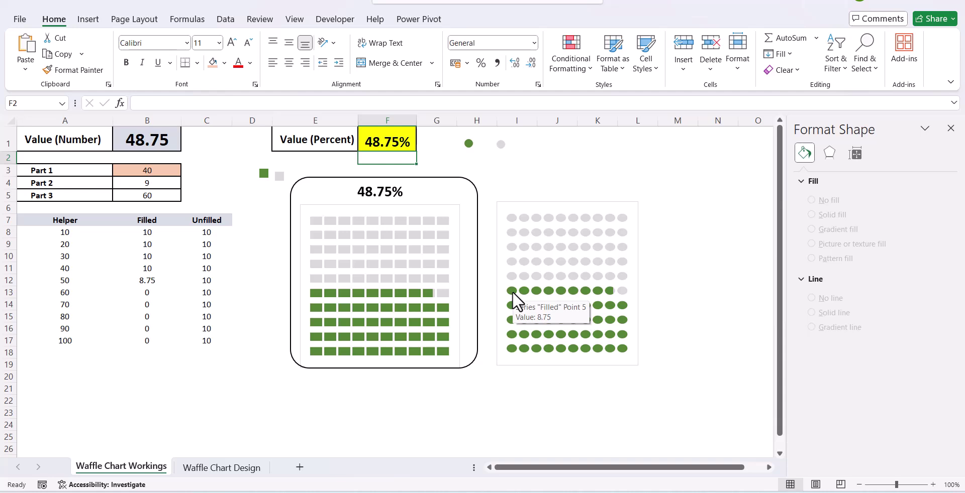
{"action": "left_click", "coordinate": [491, 390]}
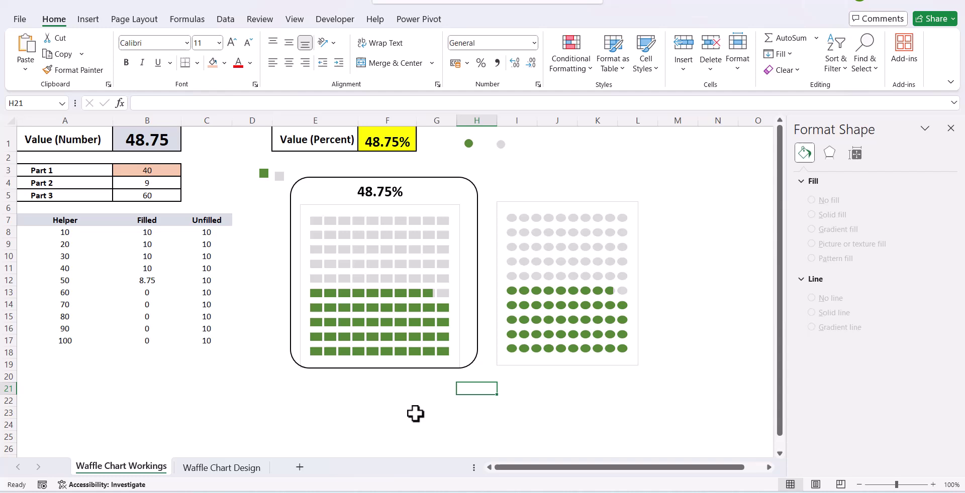